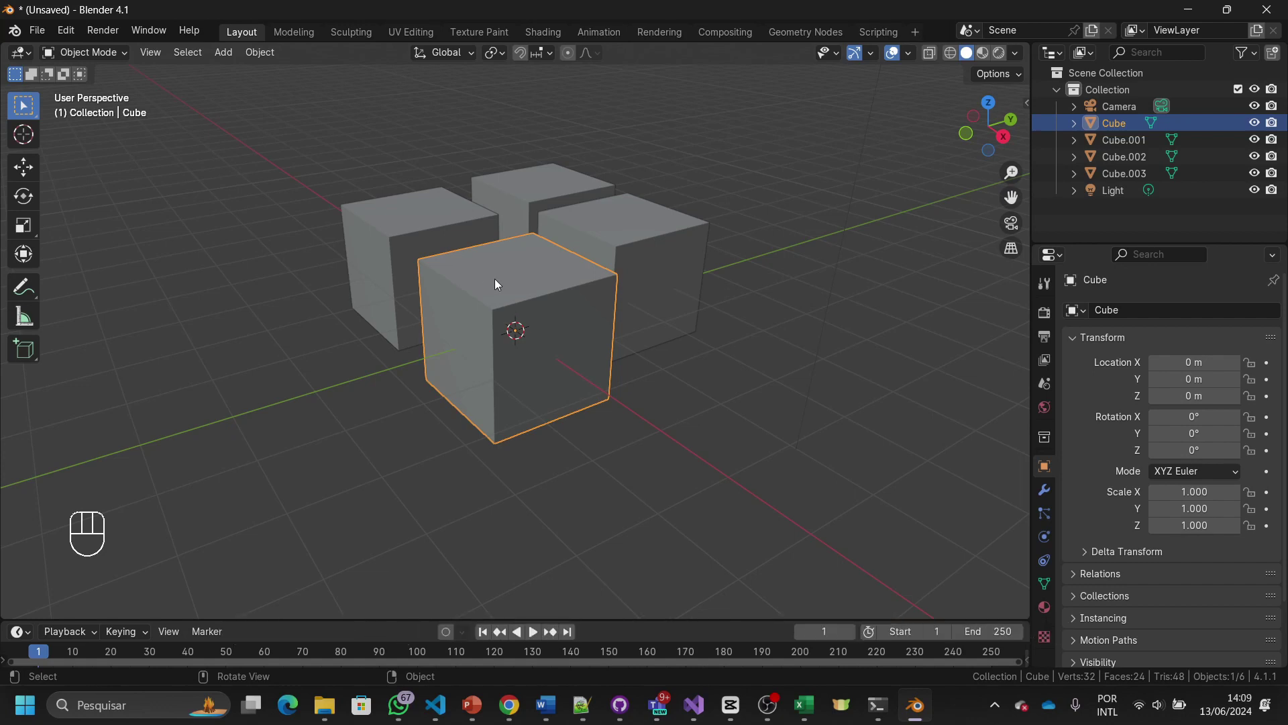
Step: Select each of the four cubes individually in the 3D viewport, finishing with the front cube
click(435, 232)
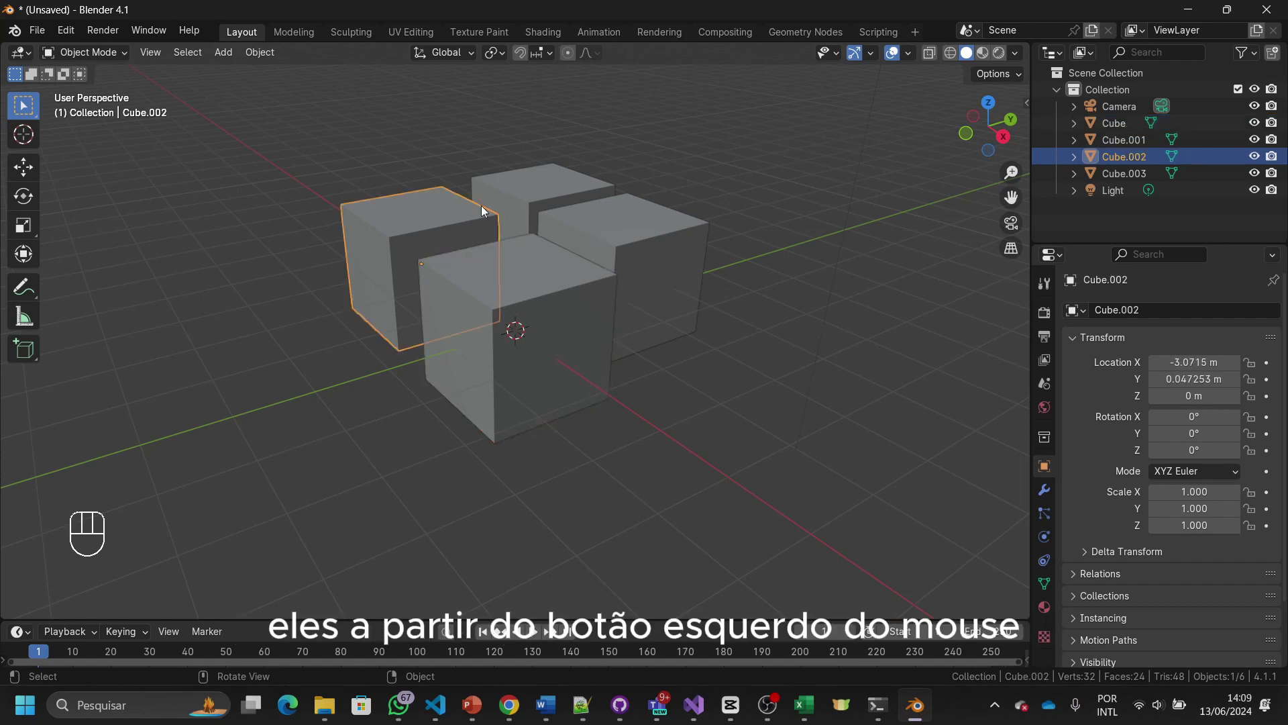
click(553, 179)
click(641, 242)
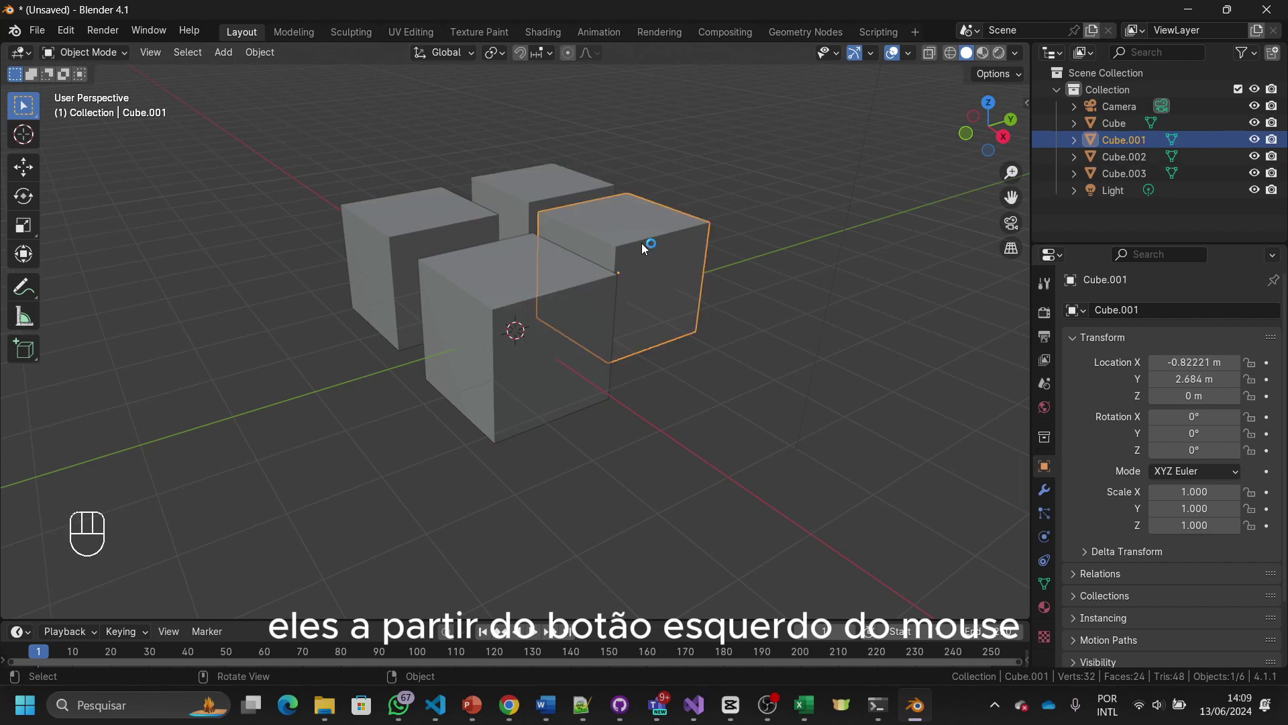
click(464, 306)
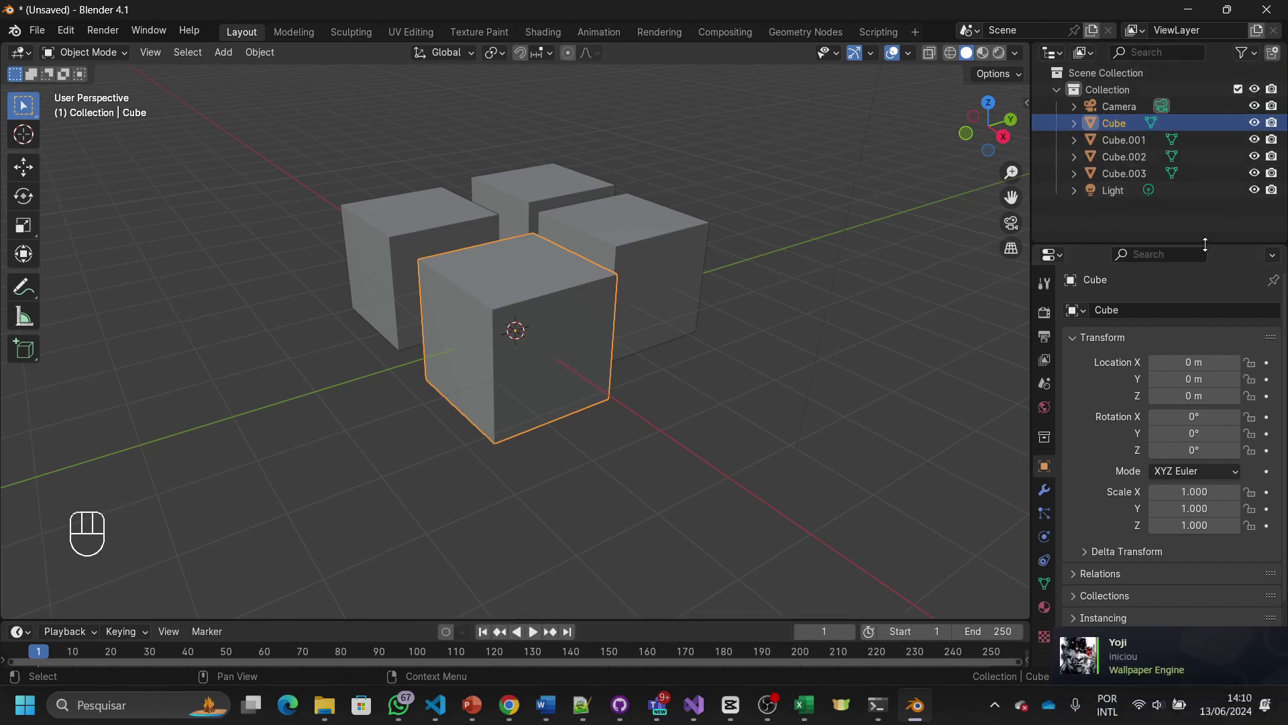
Step: Enlarge the Outliner area downward and select Cube.003 and Cube.002 one at a time from its object list
drag(1205, 245, 1205, 375)
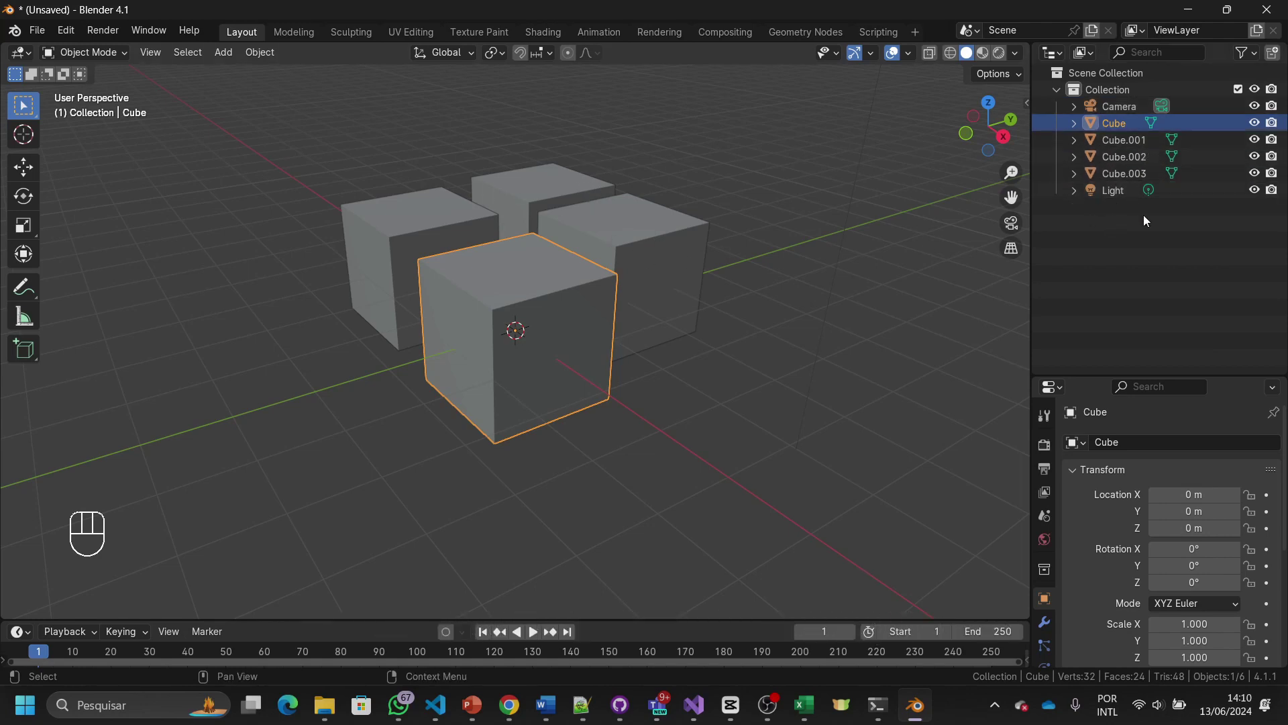
click(1146, 175)
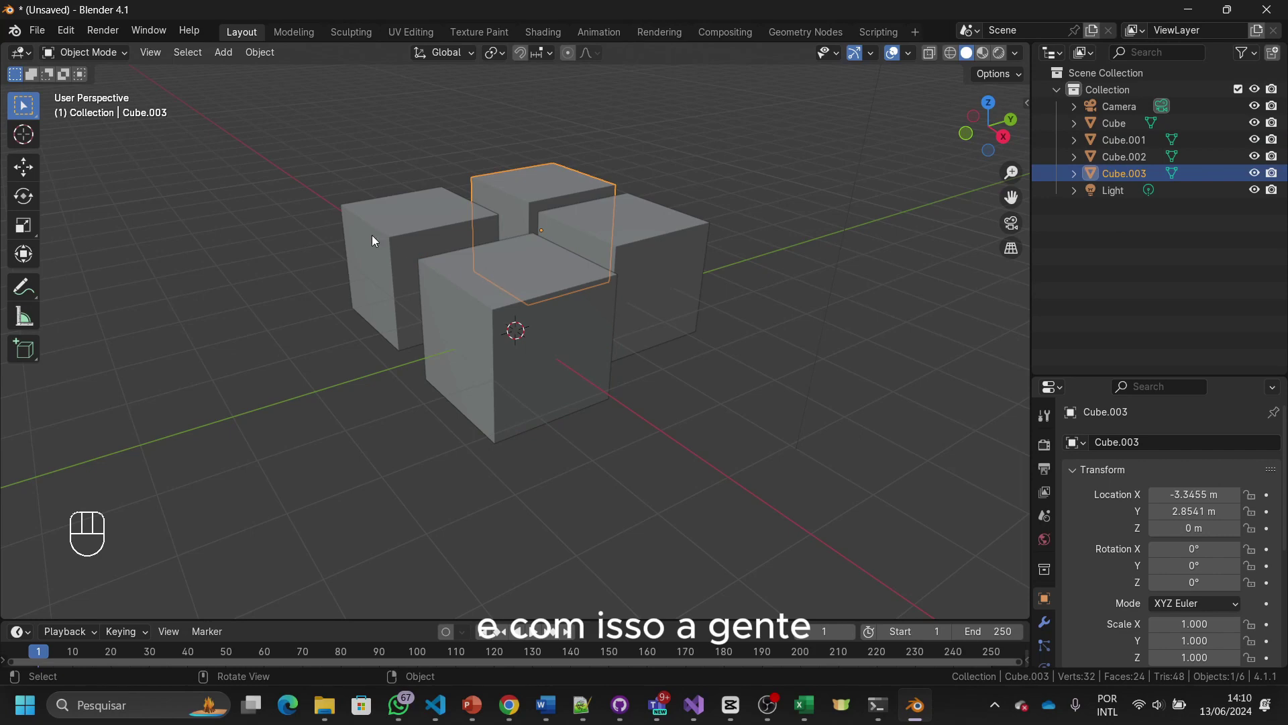
click(1106, 157)
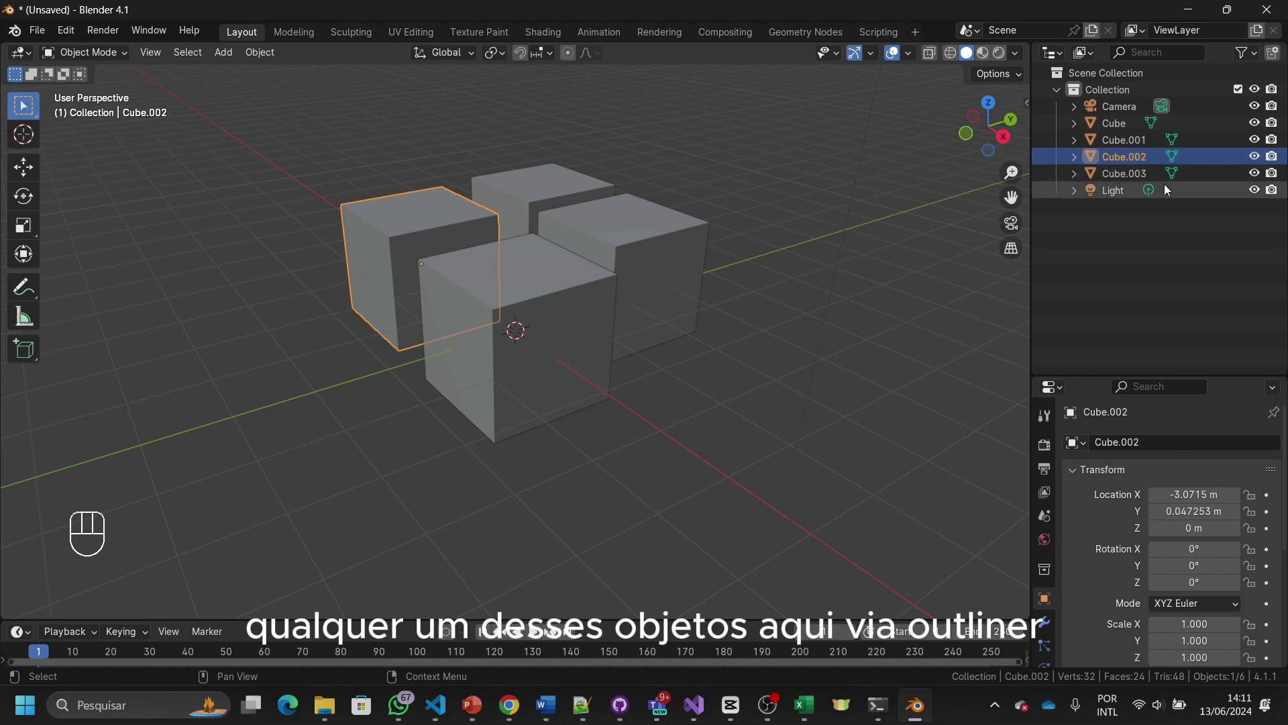
Step: Rename the object Cube to Cubo in the Outliner
double_click(1111, 123)
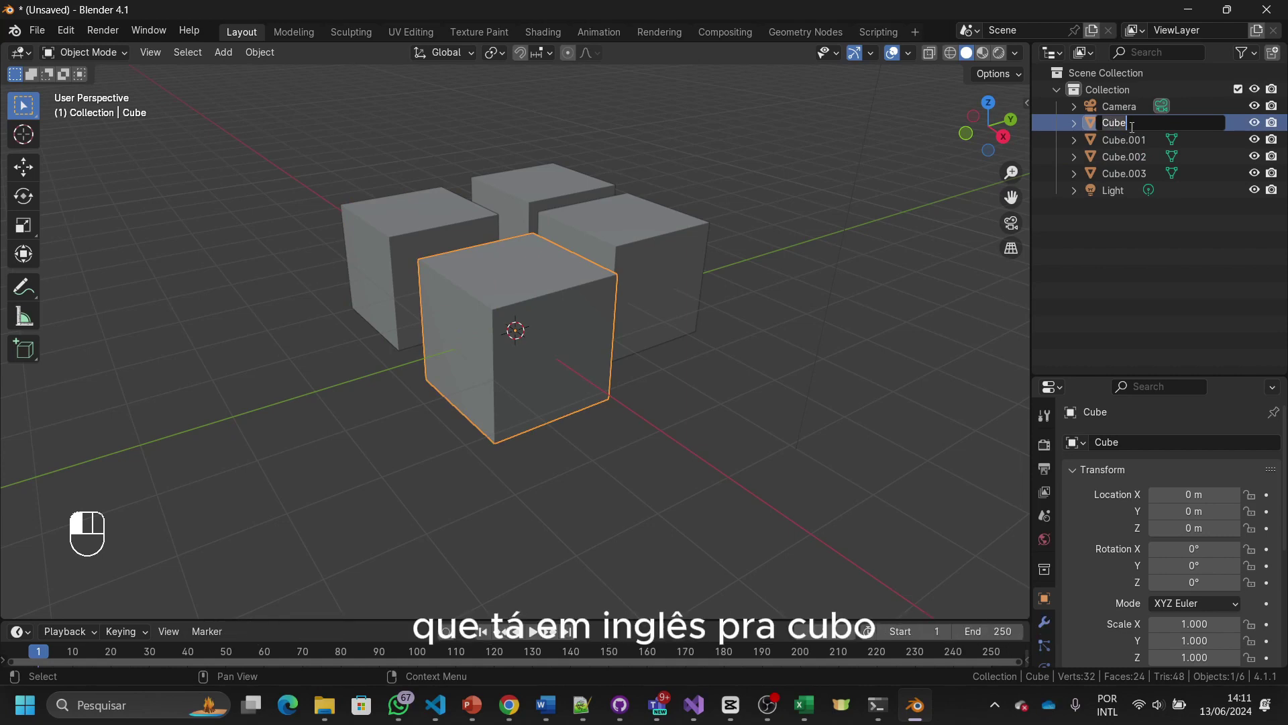
key(BackSpace)
text(o)
key(Return)
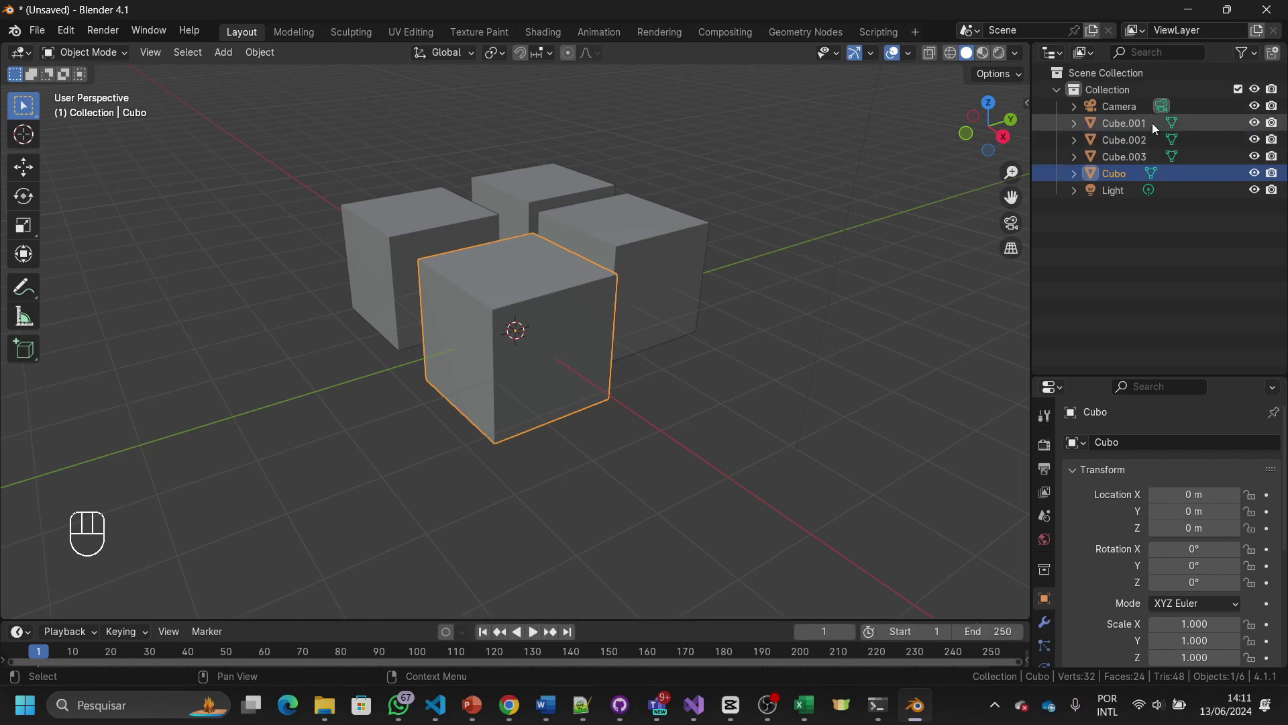
Step: Create a new collection inside the existing Collection in the Outliner
click(1110, 90)
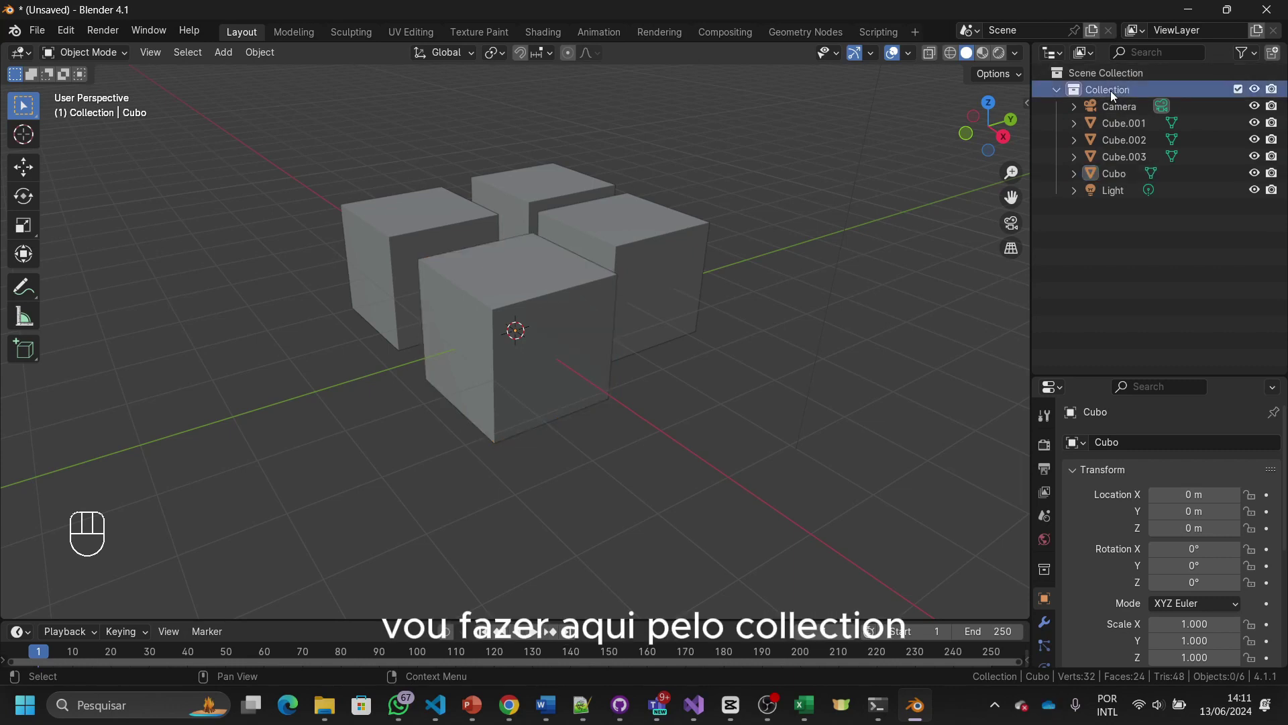
right_click(1110, 91)
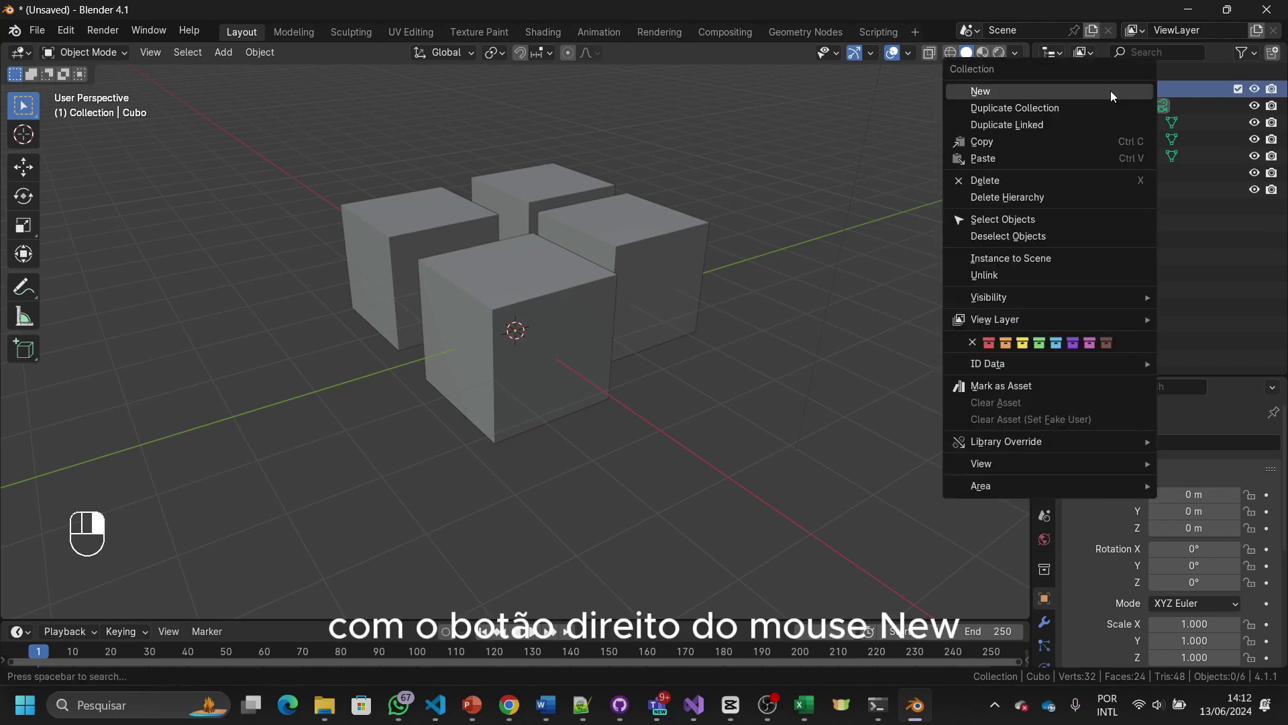
click(1110, 91)
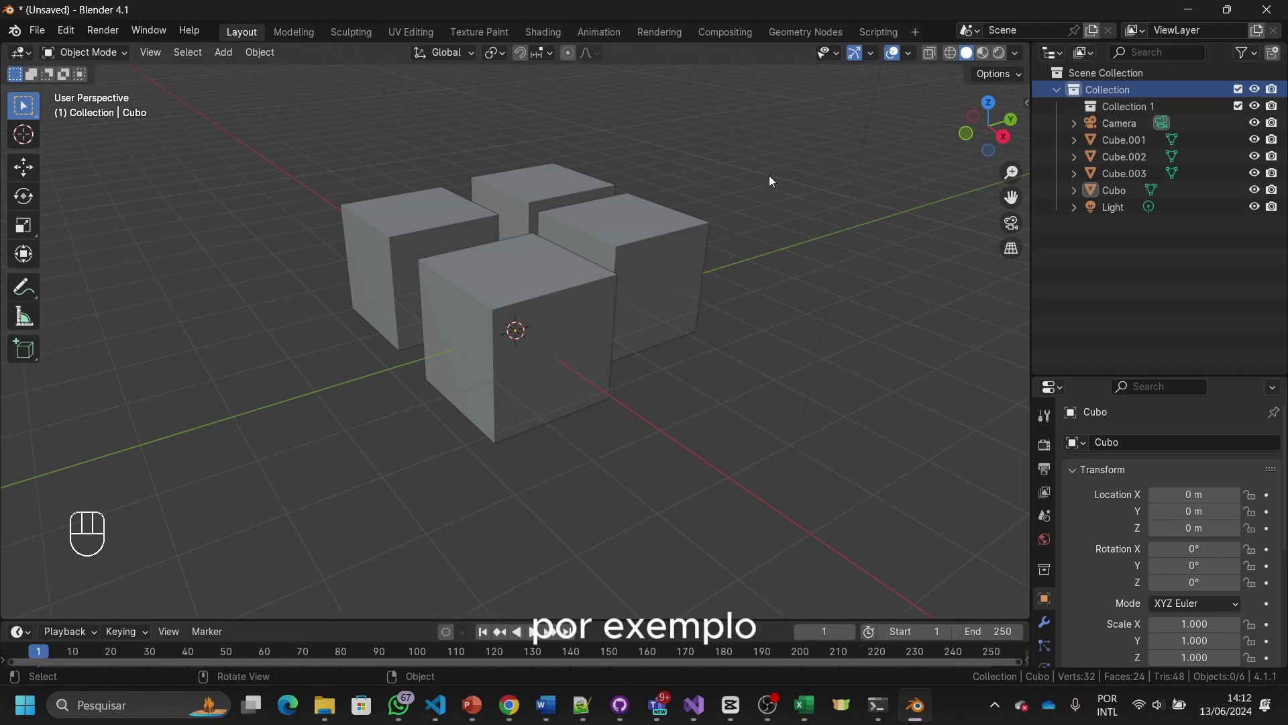
Step: Select Cube.001, Cubo, Cube.002 and Cube.003 one after another in the 3D viewport
click(682, 223)
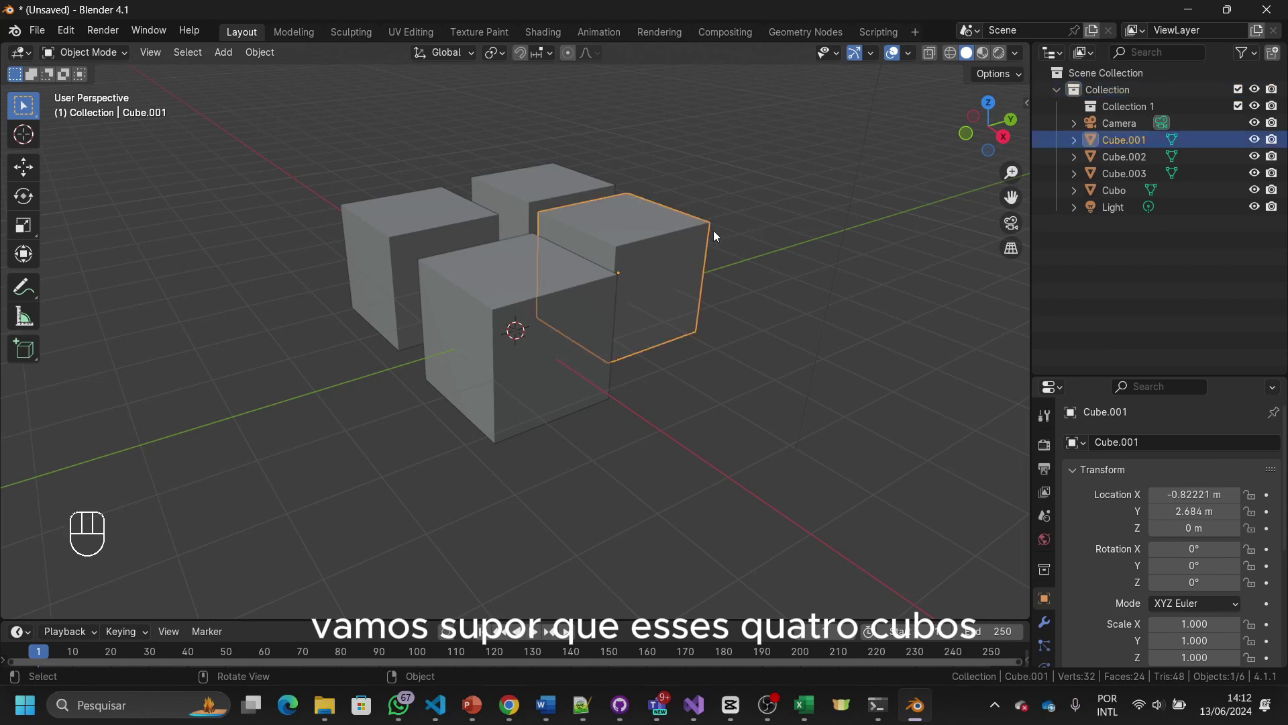
click(558, 283)
click(427, 202)
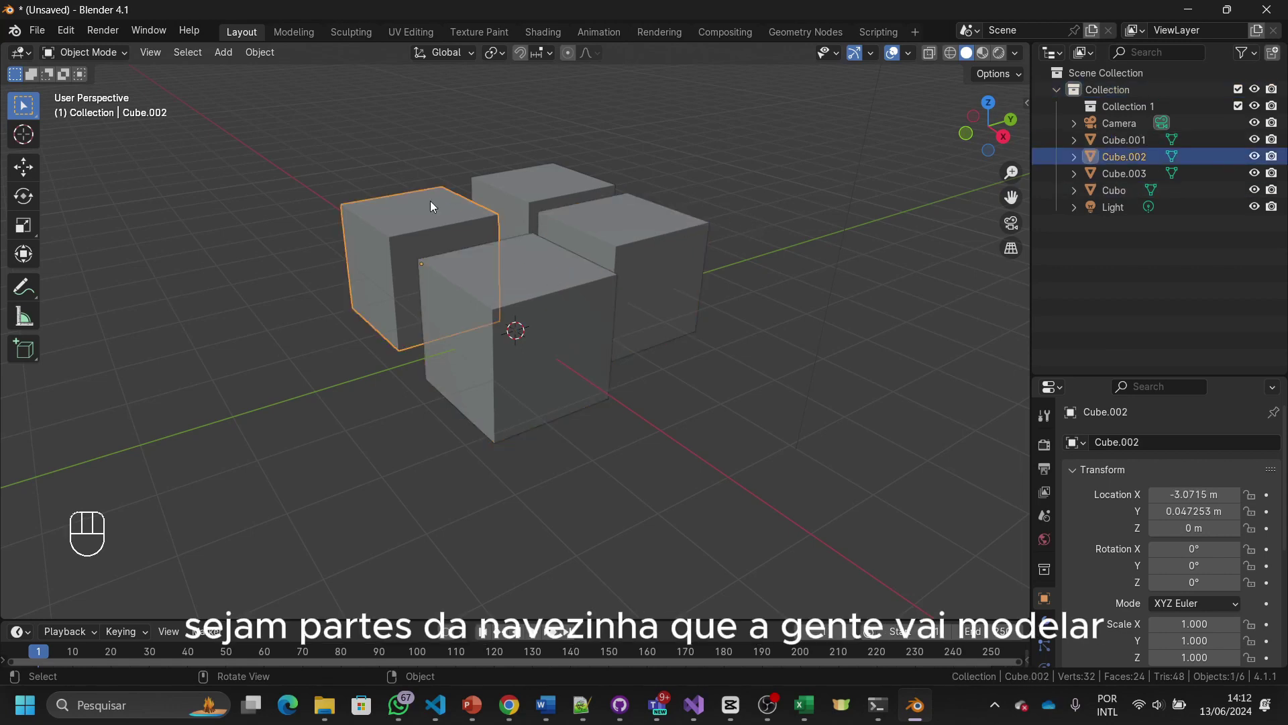
click(510, 200)
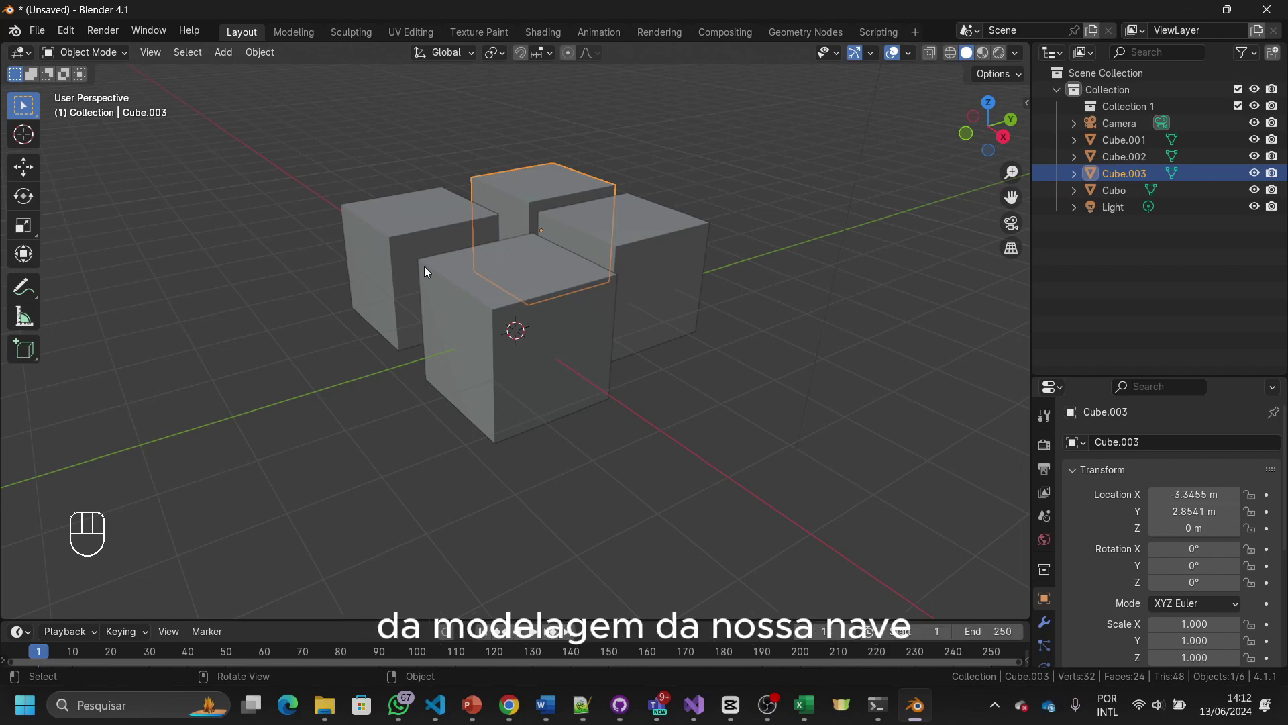
Step: Rename the new nested collection to Nave
click(1138, 107)
double_click(1139, 108)
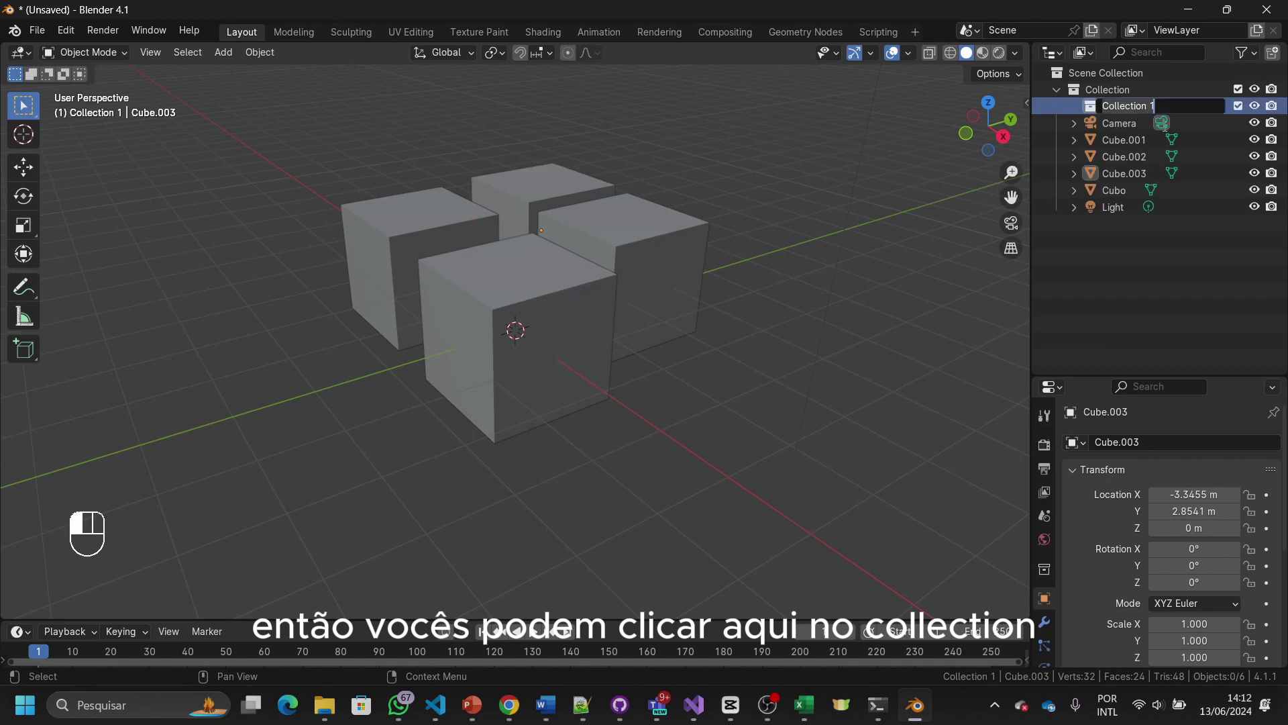
text(ave)
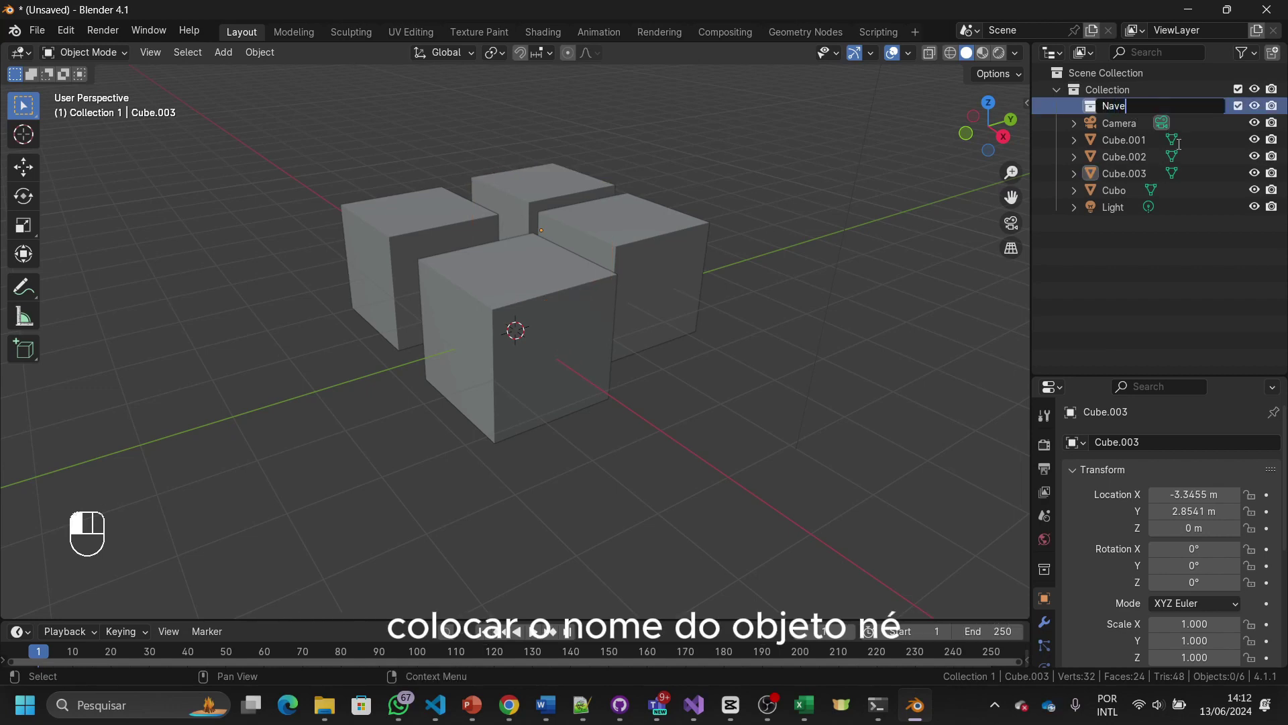
key(Return)
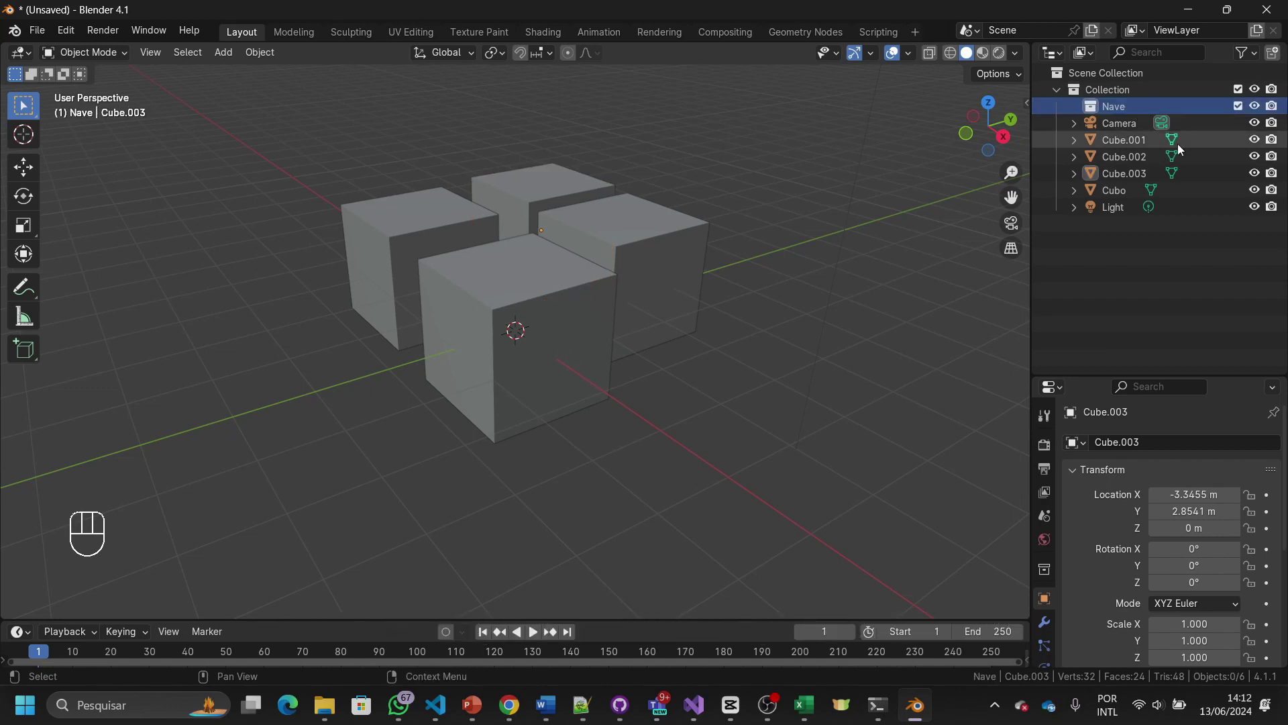
Step: Move Cube.001 into the Nave collection in the Outliner
click(1115, 143)
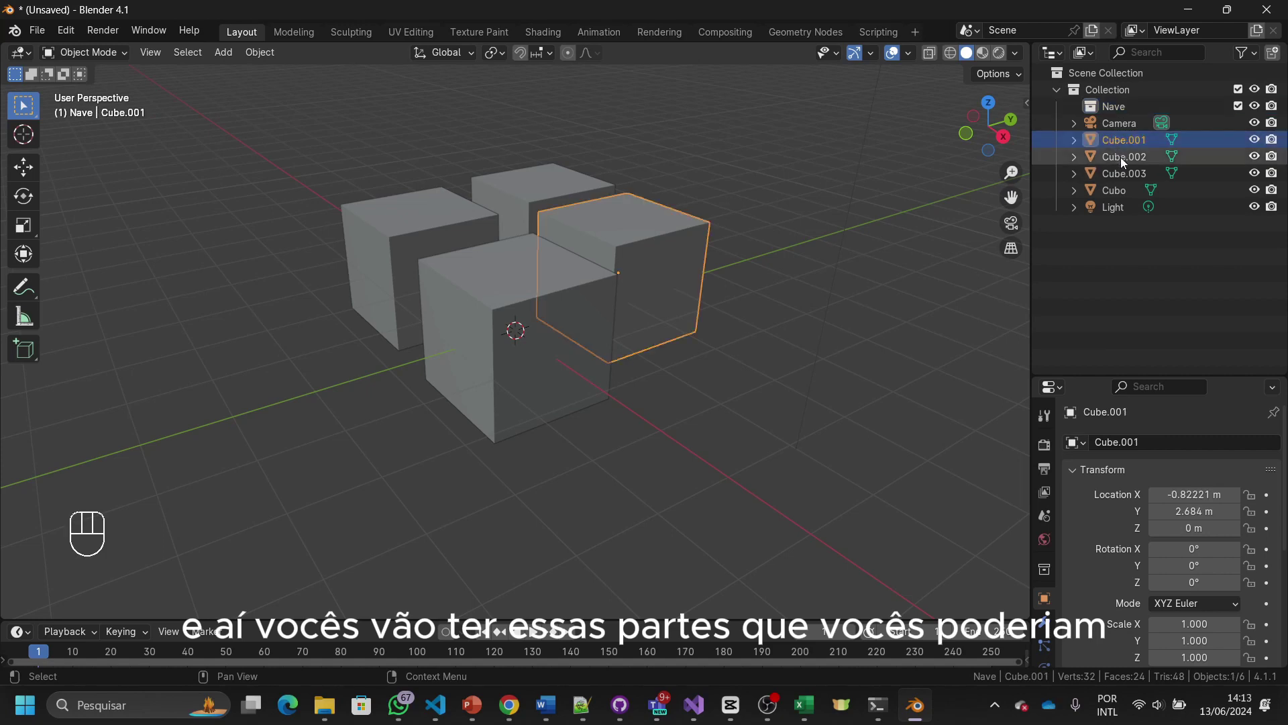
click(1120, 157)
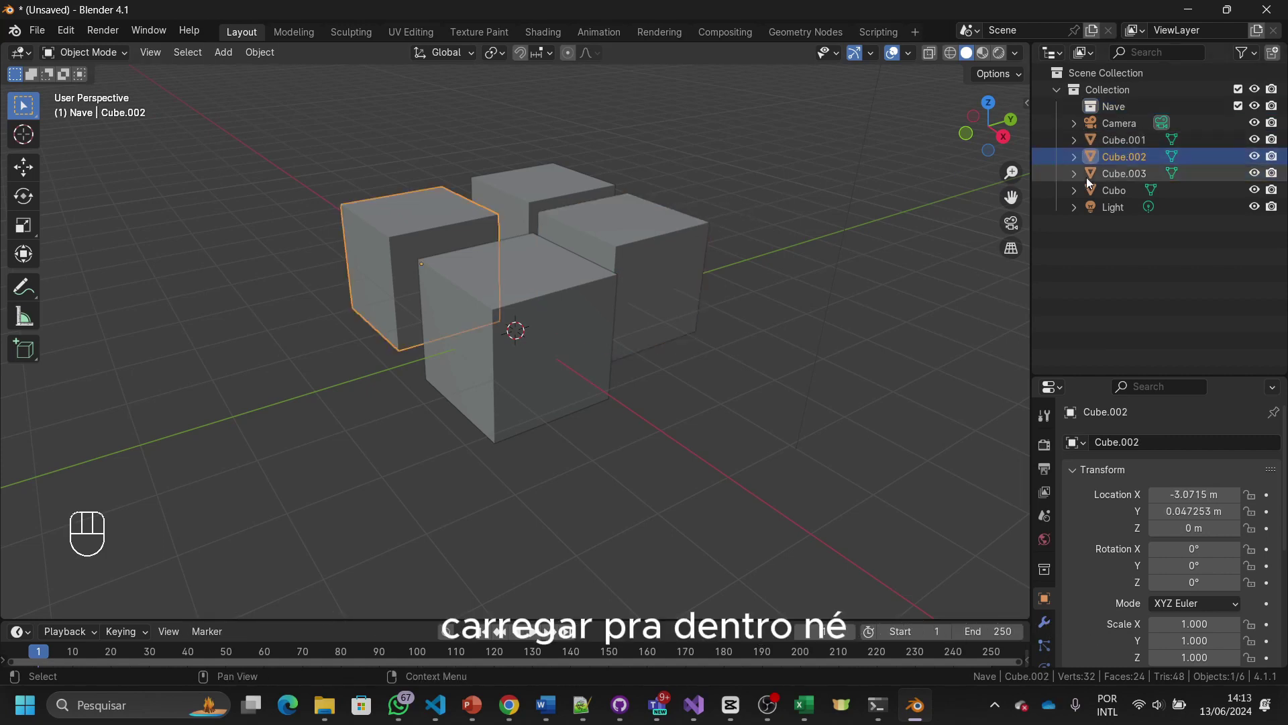
click(1128, 147)
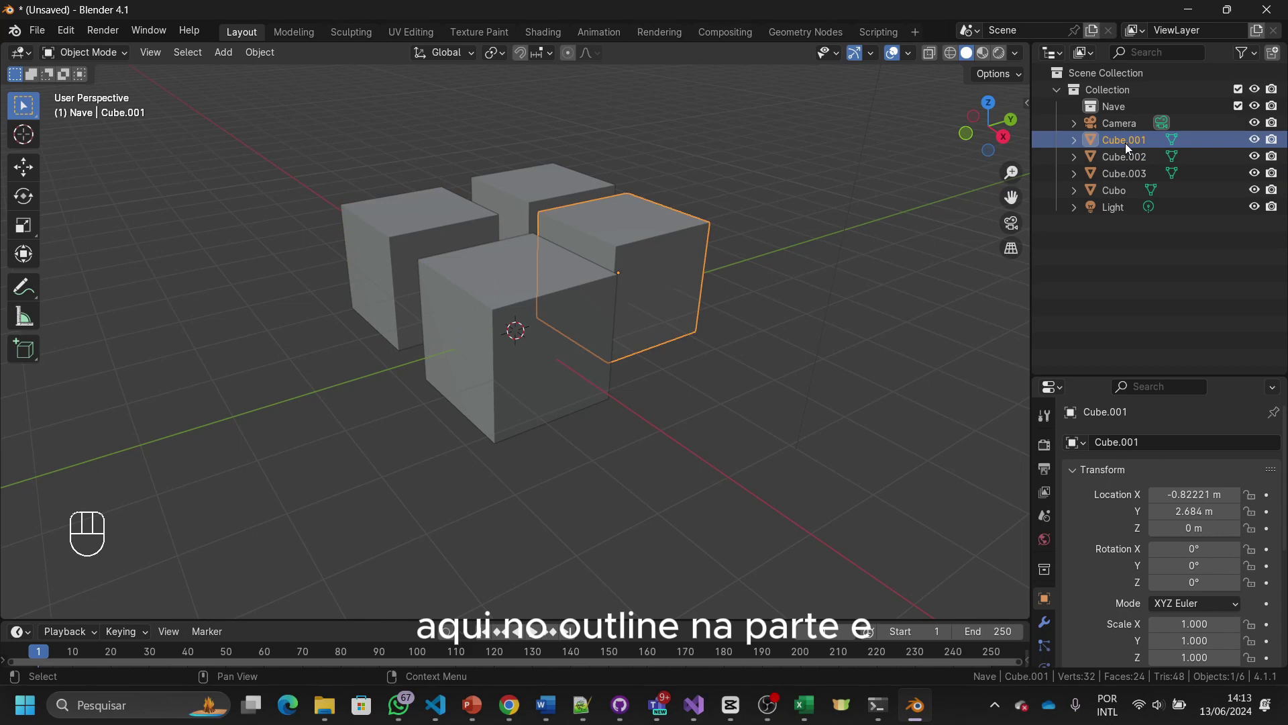
drag(1125, 143, 1120, 108)
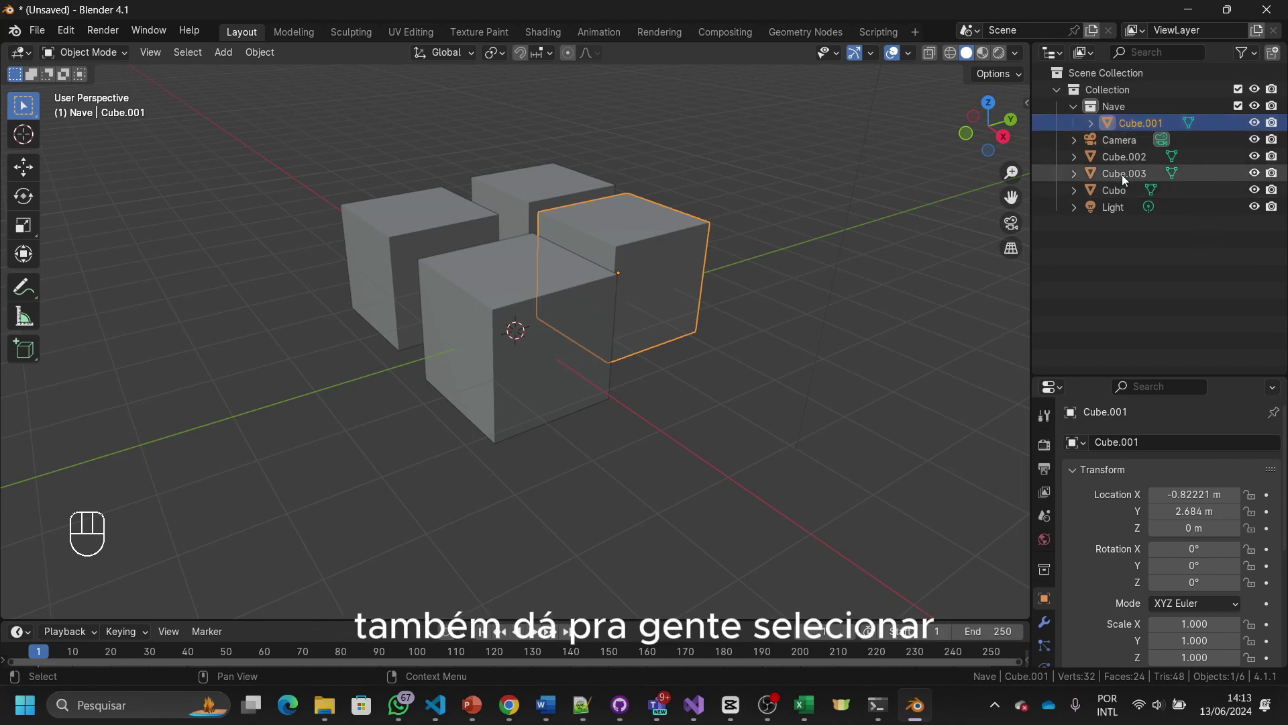
Step: Select Cube.002, Cube.003 and Cubo together in the Outliner and move them into the Nave collection
click(1110, 159)
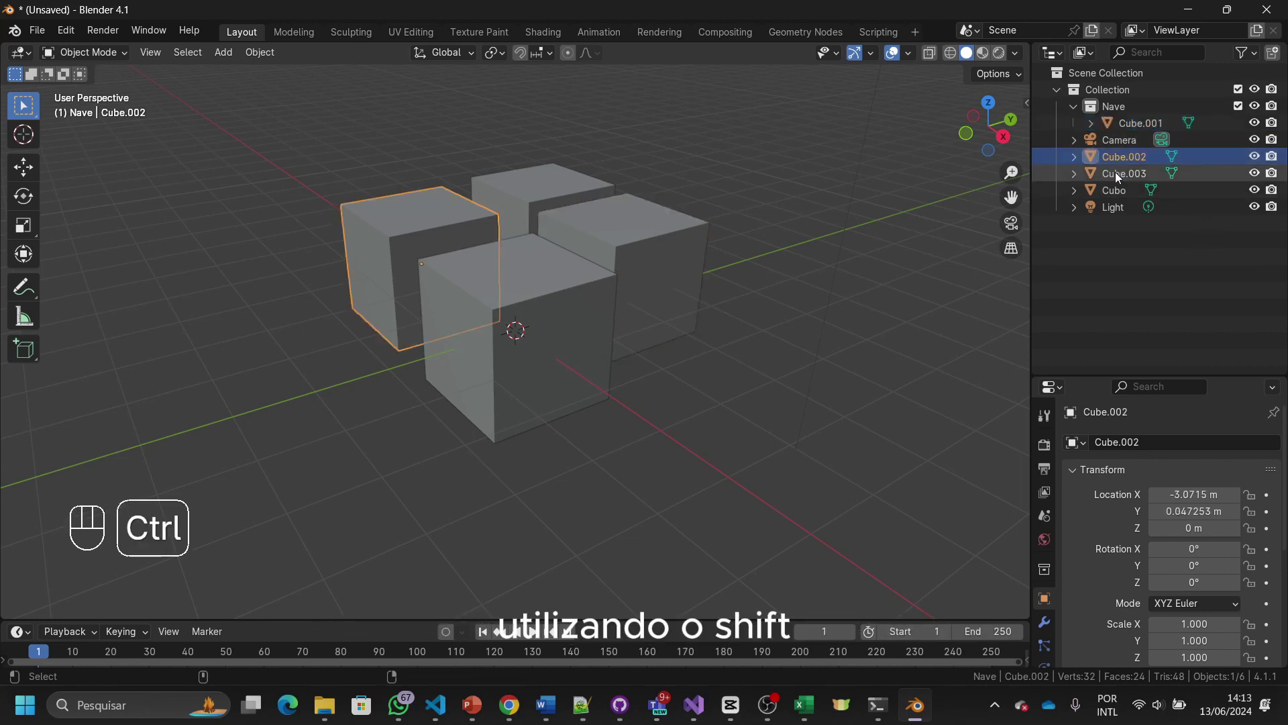
ctrl+click(1115, 172)
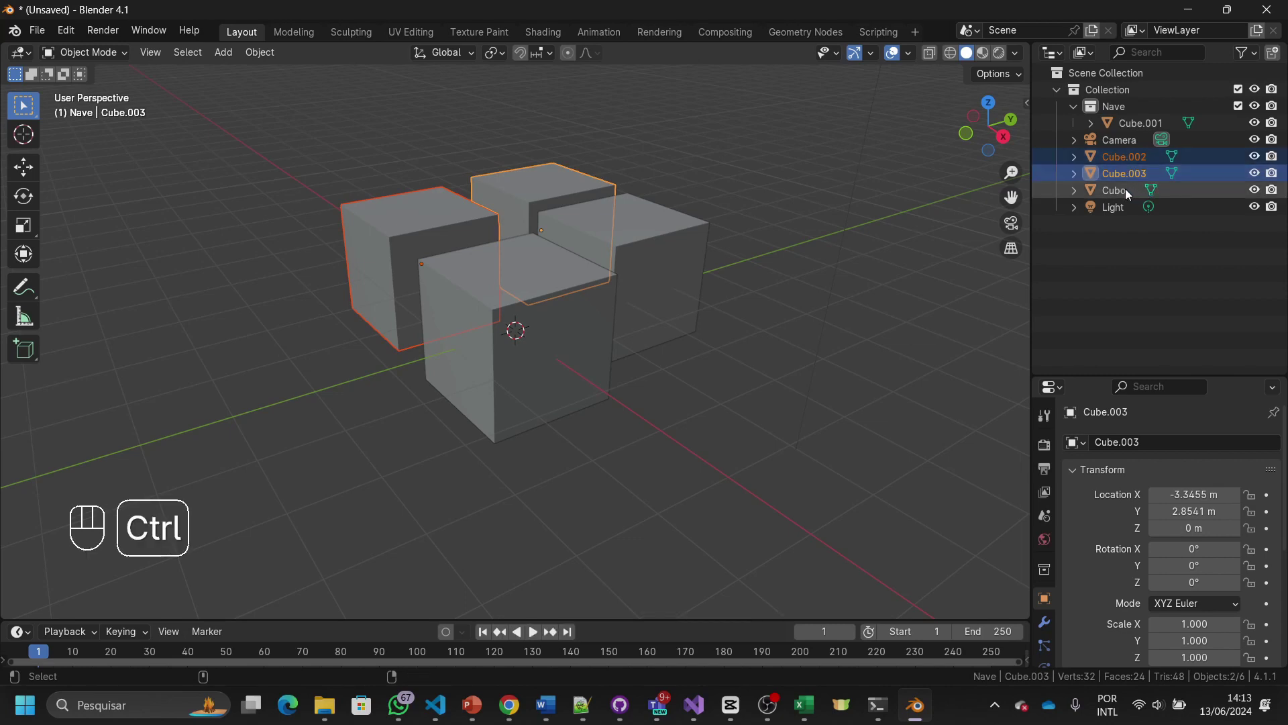
ctrl+click(1125, 189)
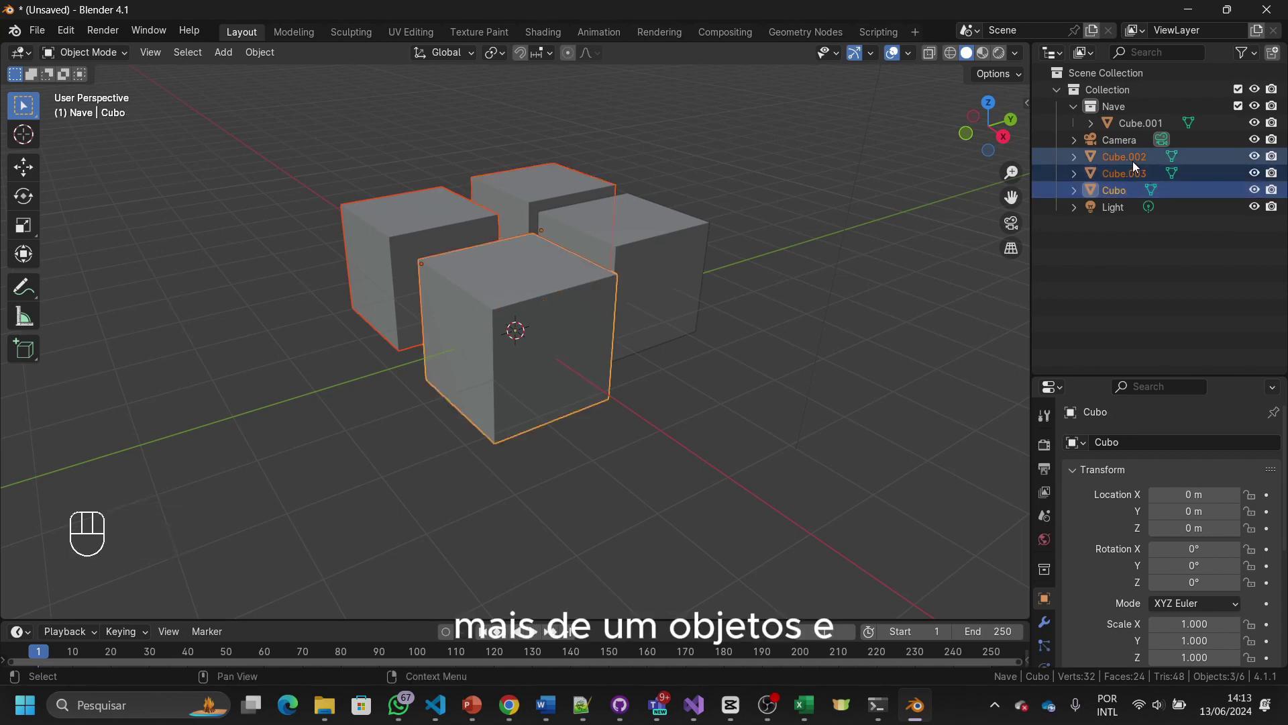
drag(1132, 160, 1120, 126)
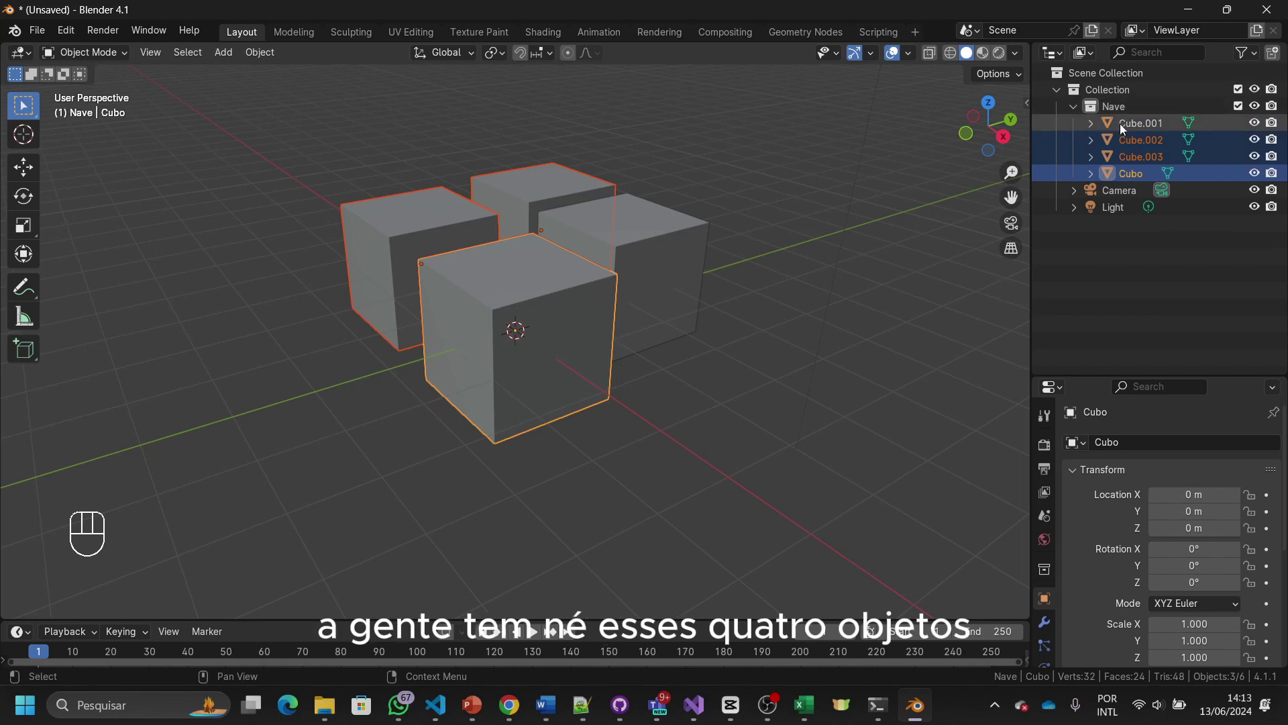
Step: Check the contents of the Nave collection by selecting its cubes one by one, finishing with the collection itself
click(1120, 124)
click(1137, 142)
click(1137, 156)
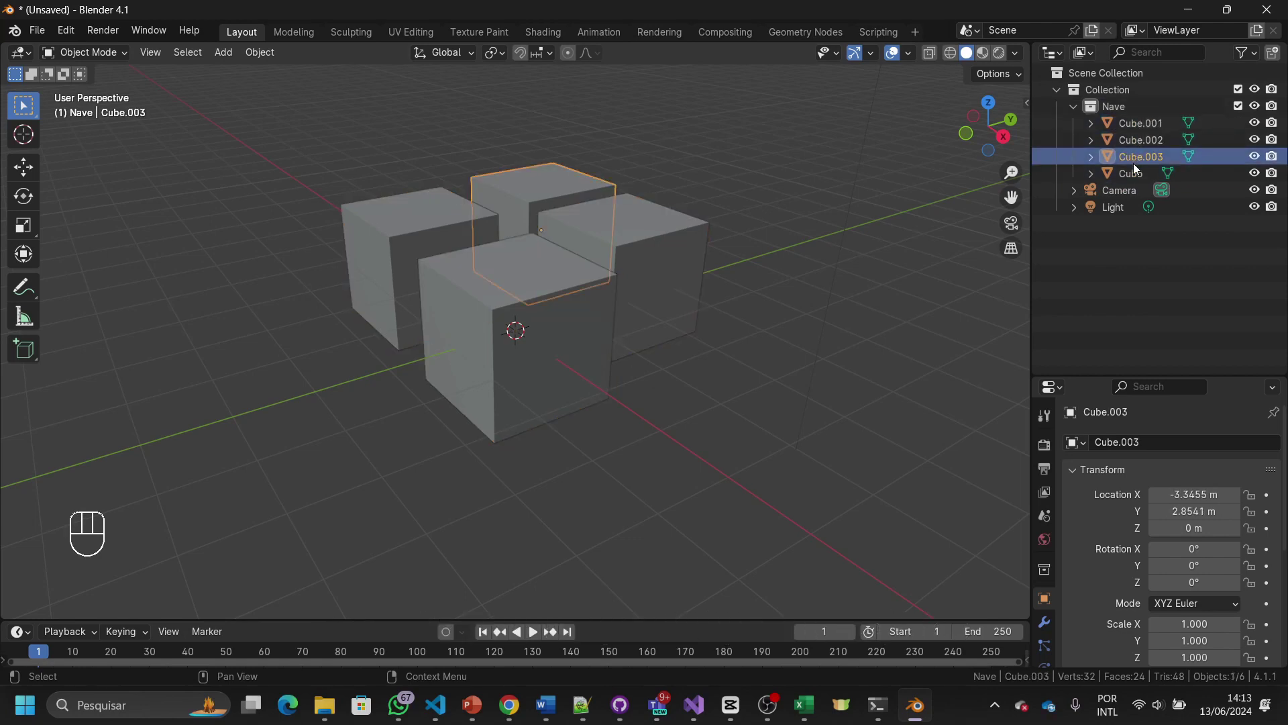
click(1131, 169)
click(1133, 127)
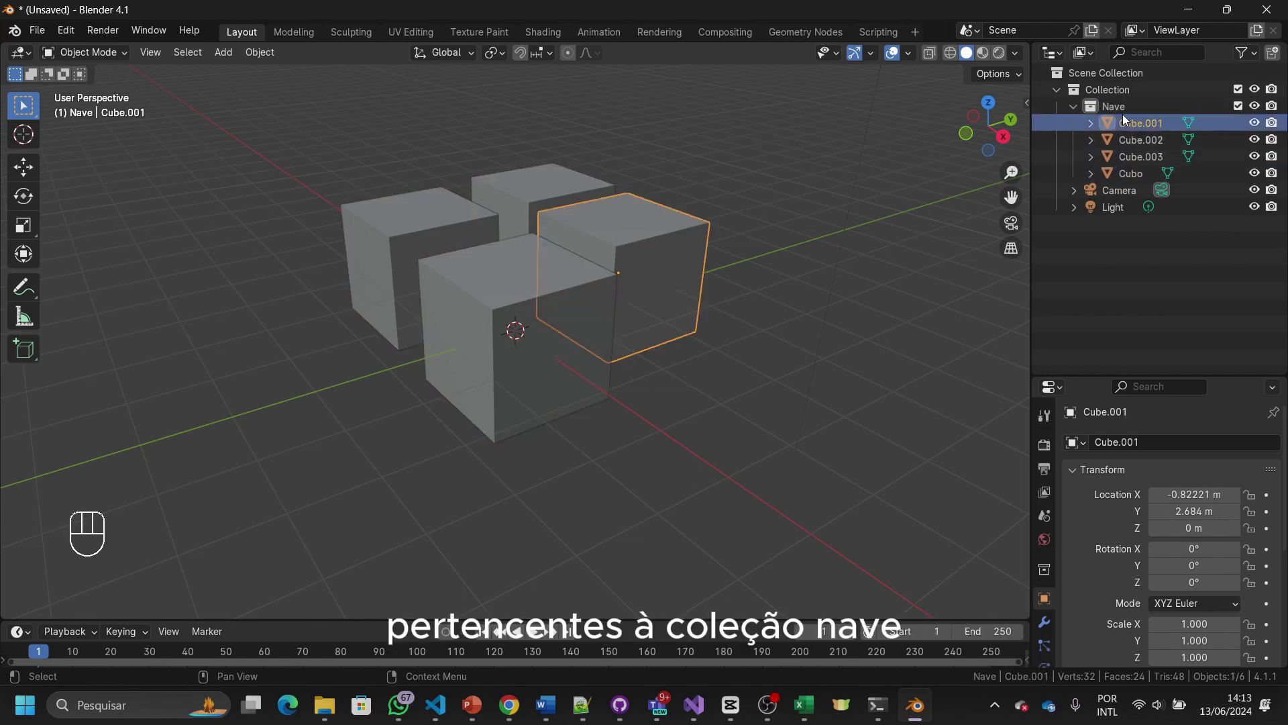
click(1119, 111)
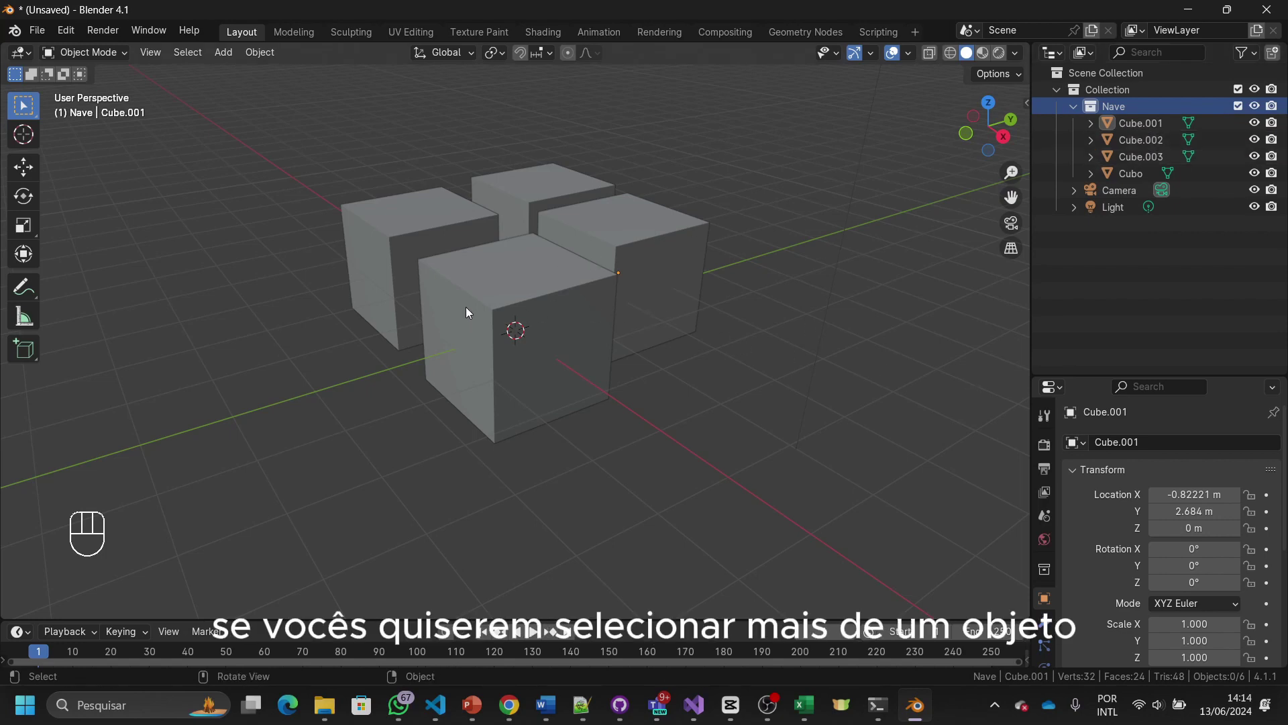
Step: Box-select the three rear cubes in the 3D viewport, then clear the selection
middle_drag(479, 321, 509, 272)
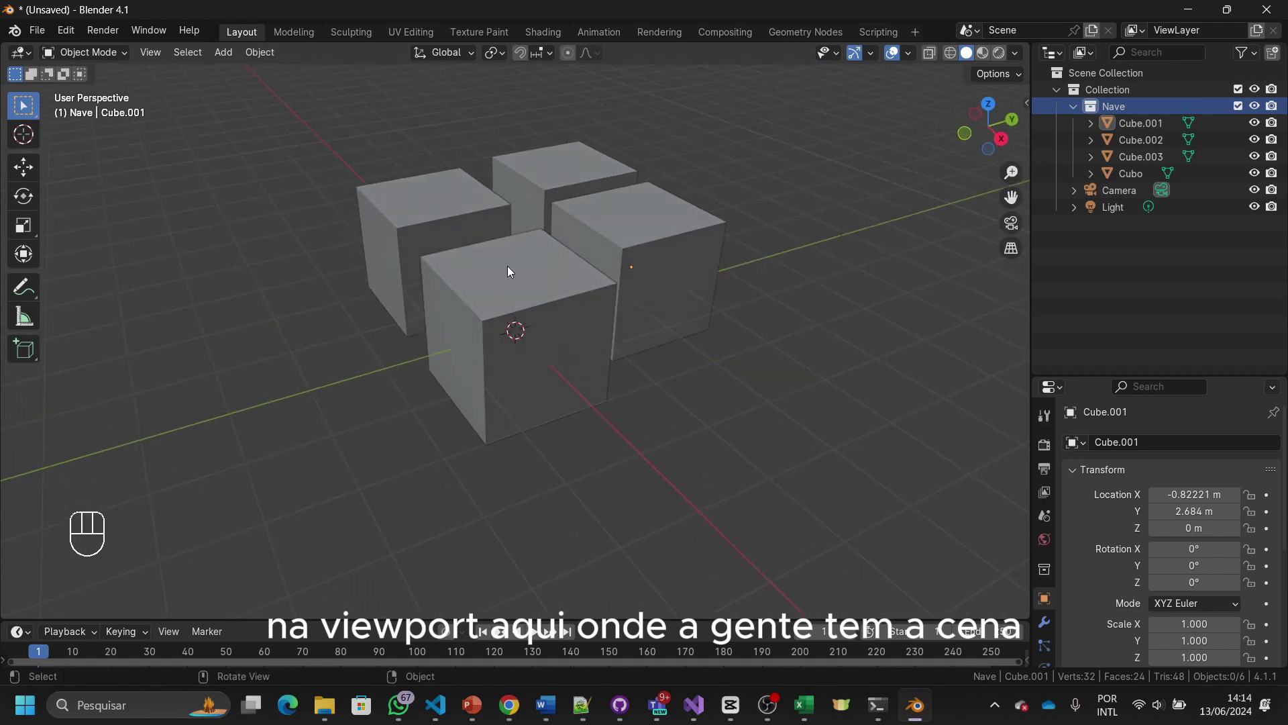
drag(398, 221, 582, 116)
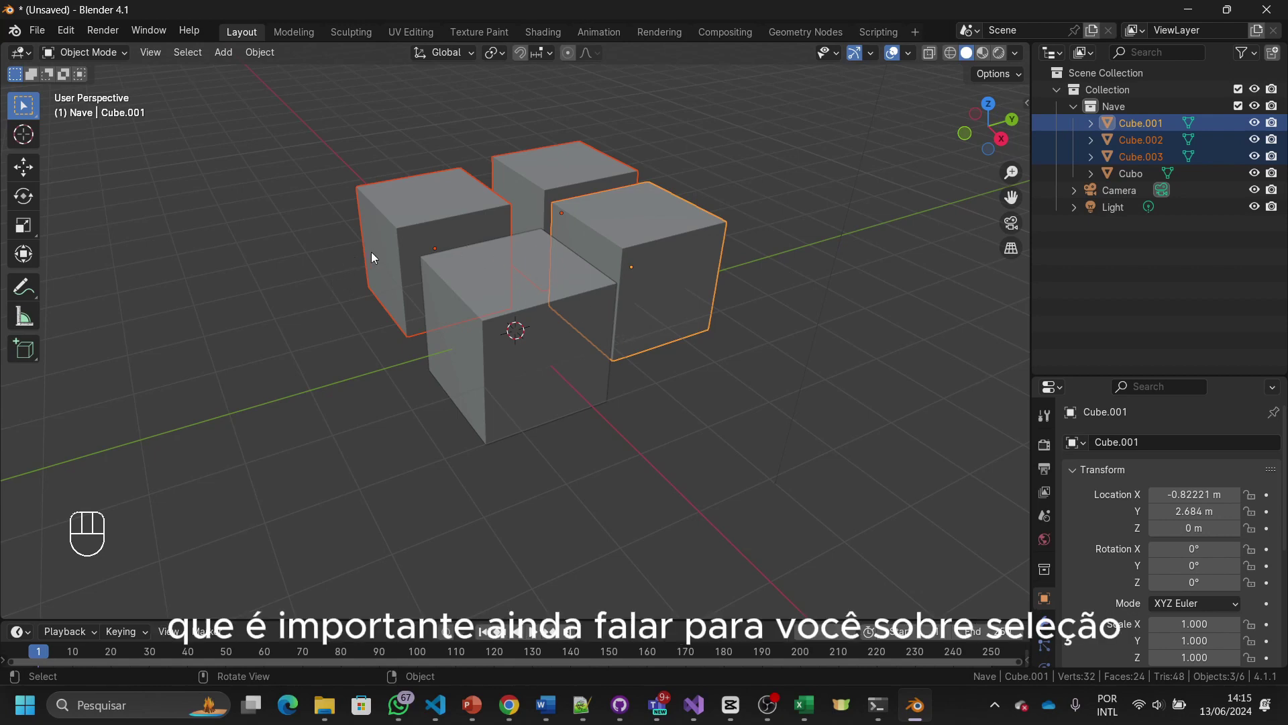
click(738, 326)
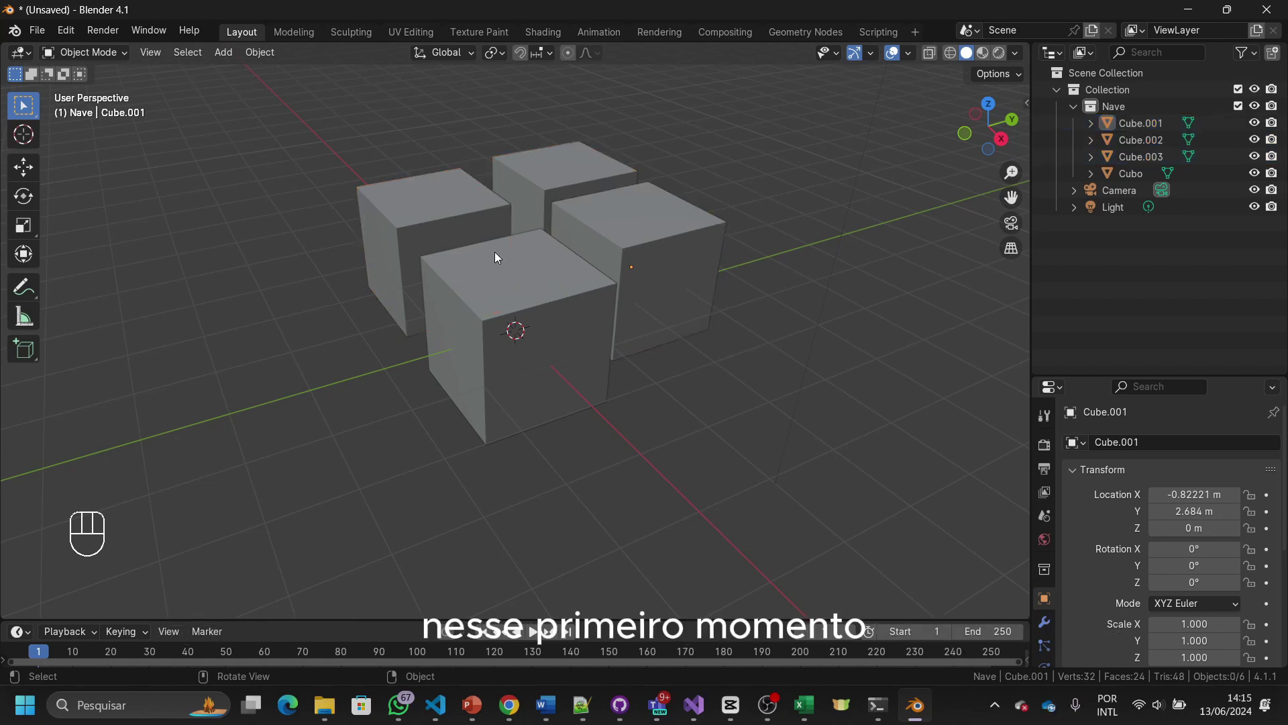
Step: Select all four cubes together in the 3D viewport, starting with Cube.002 and adding Cube.001, Cube.003 and Cubo
click(452, 239)
key(shift)
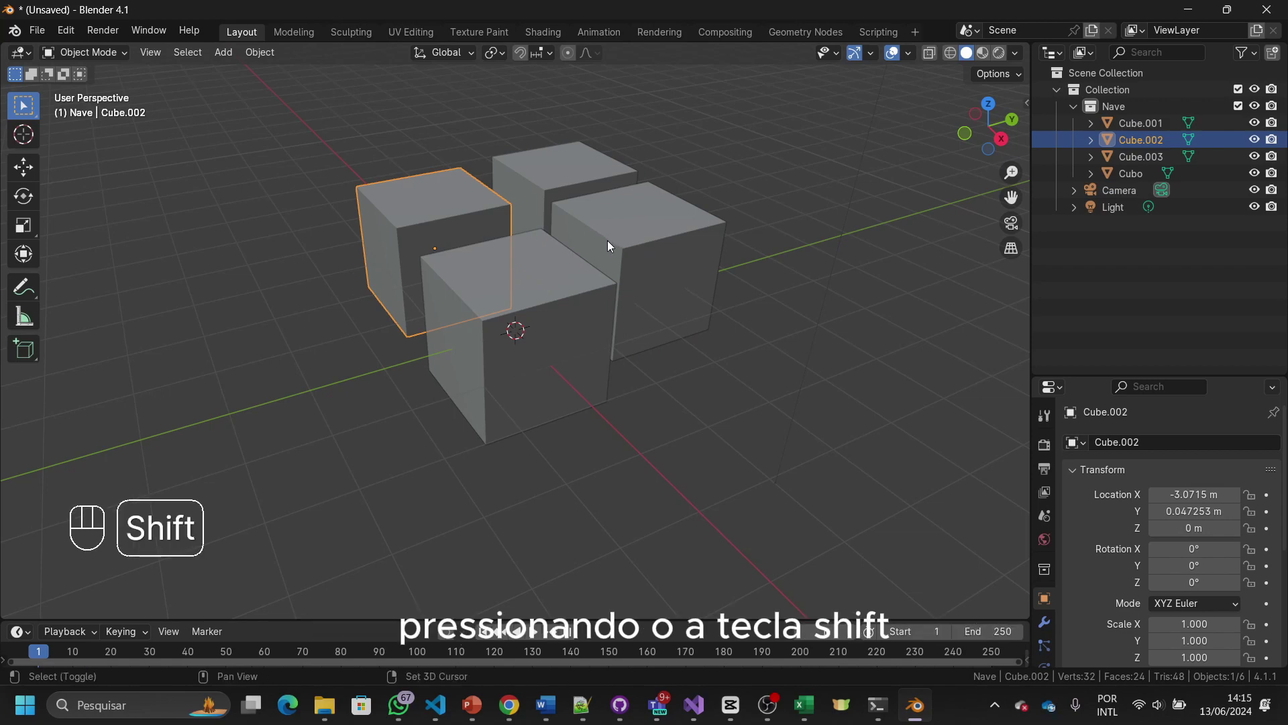
shift+click(630, 242)
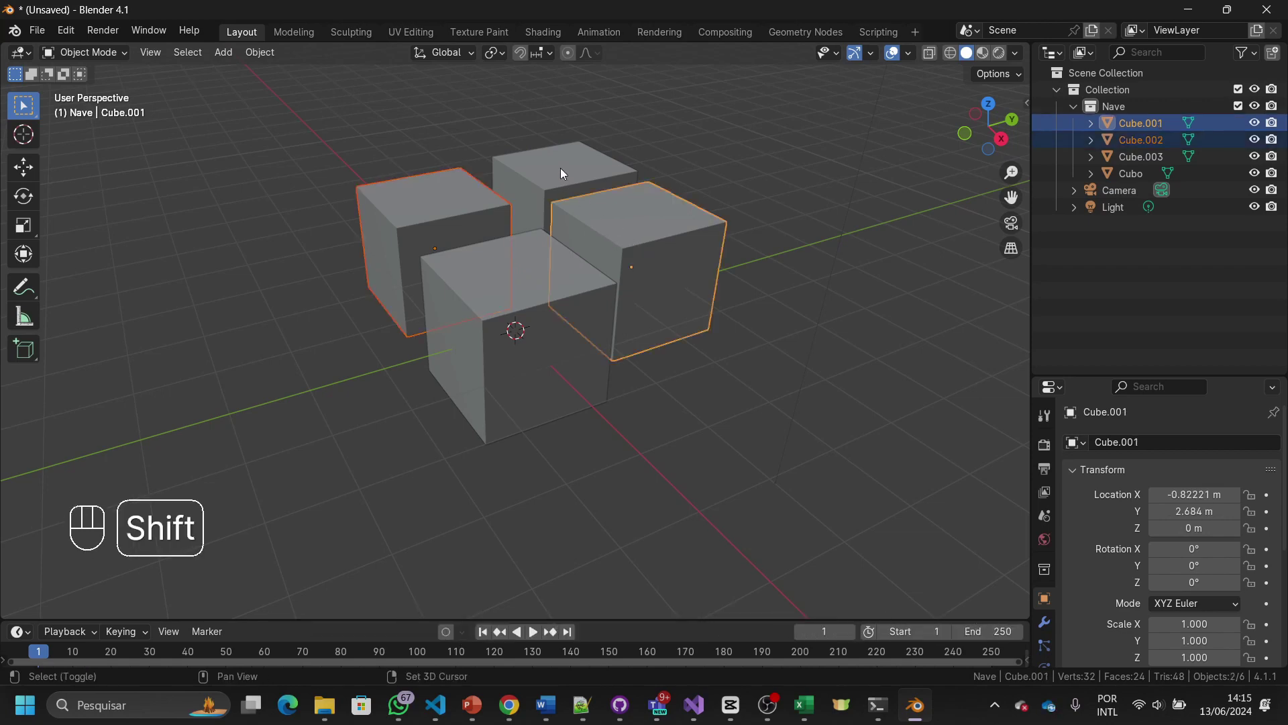
shift+click(561, 169)
shift+click(544, 298)
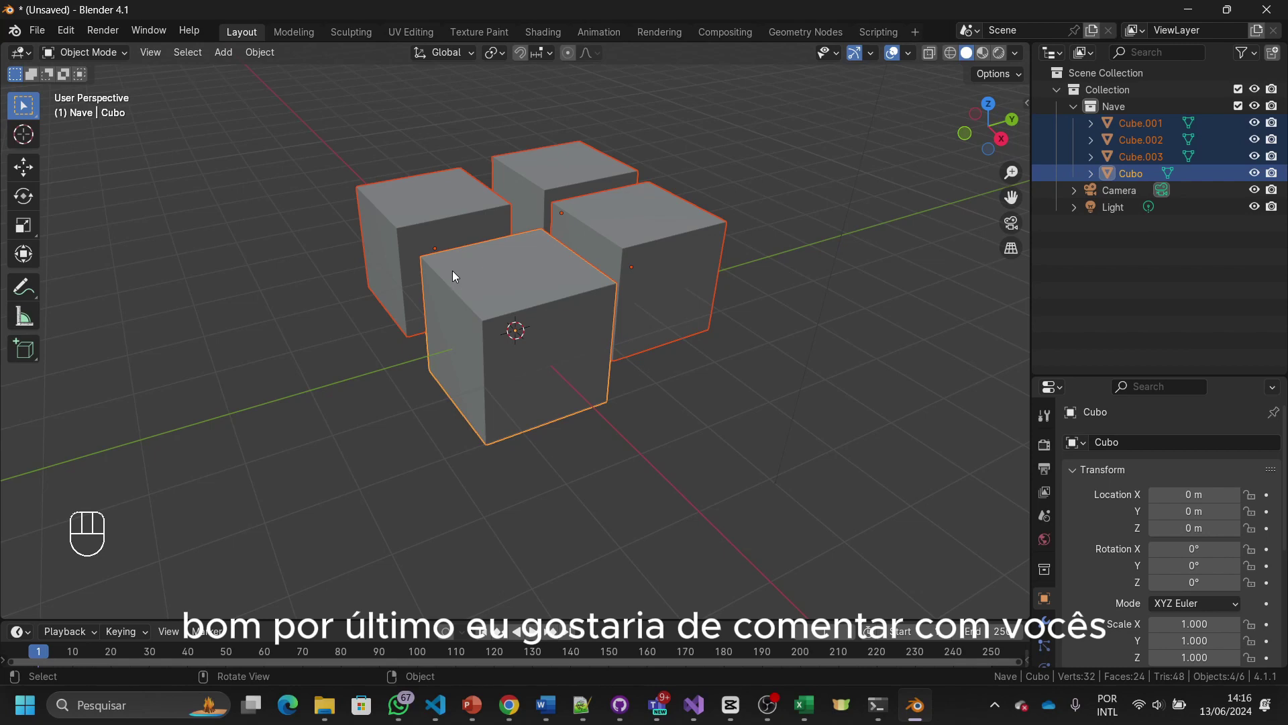
scroll(463, 274, down, 1)
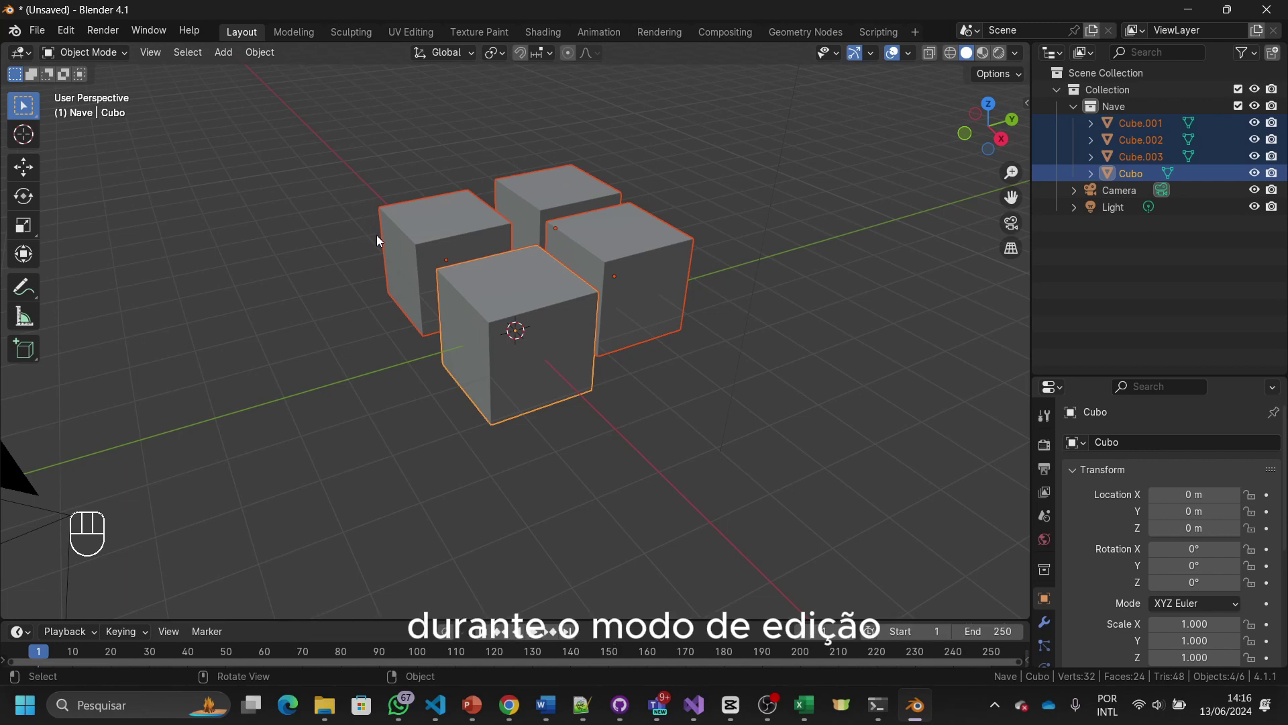
Step: Clear the current selection, select only the front cube Cubo, and switch it to Edit Mode
click(727, 352)
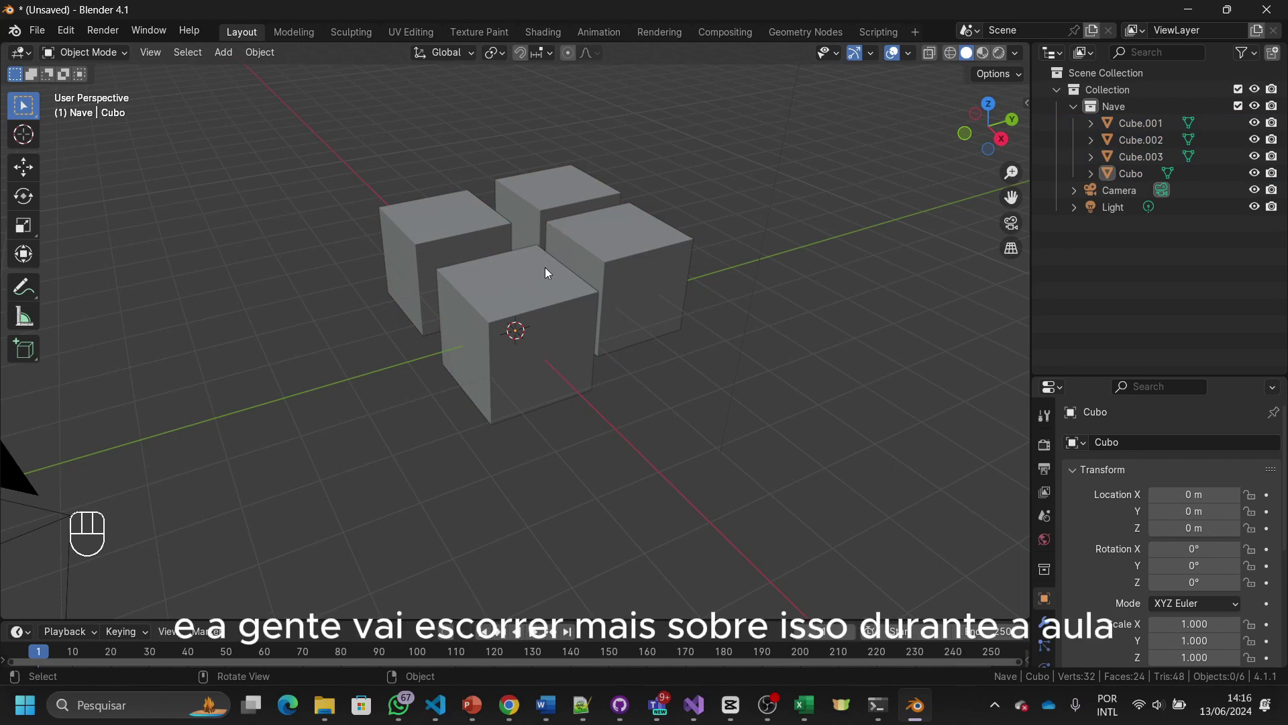
click(510, 269)
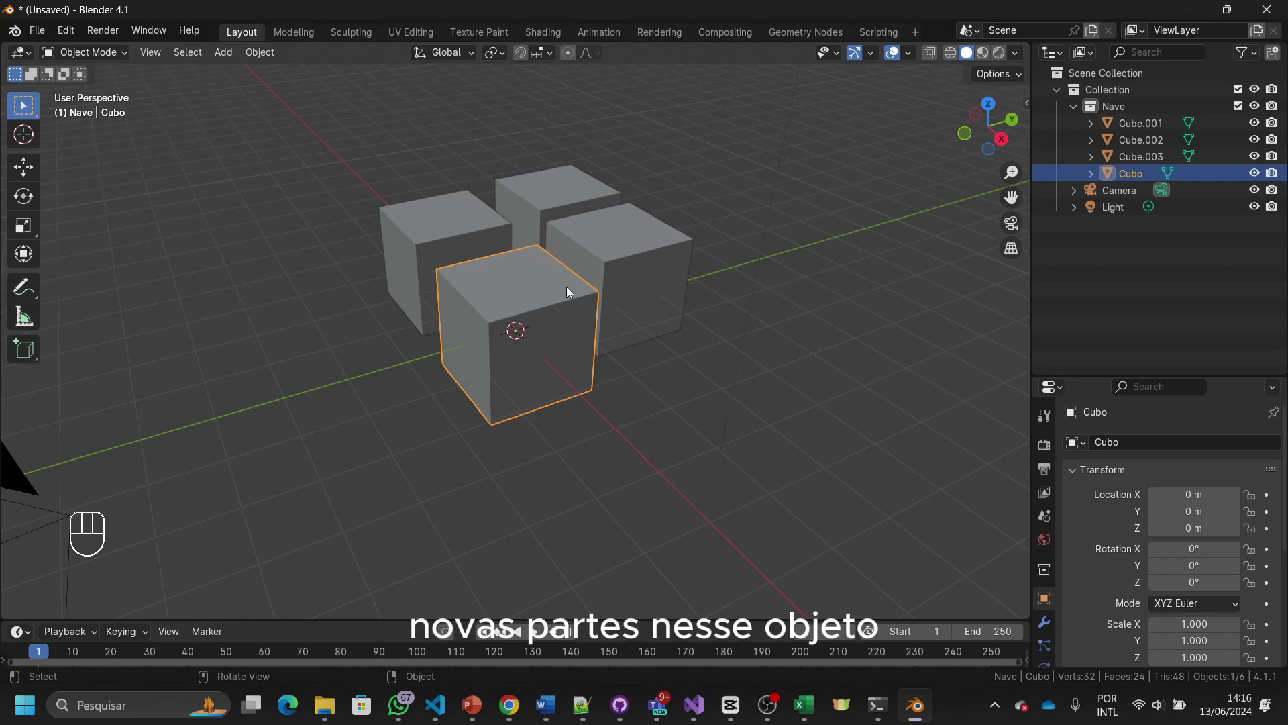
click(107, 54)
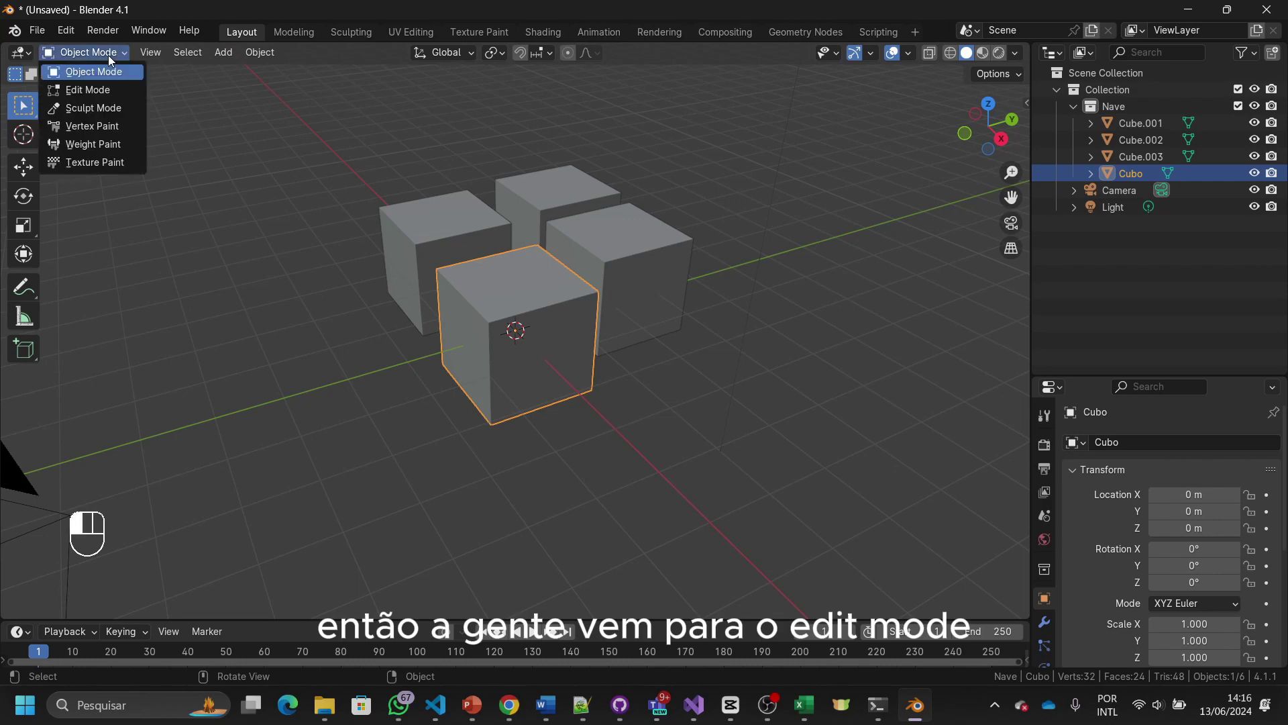
click(92, 90)
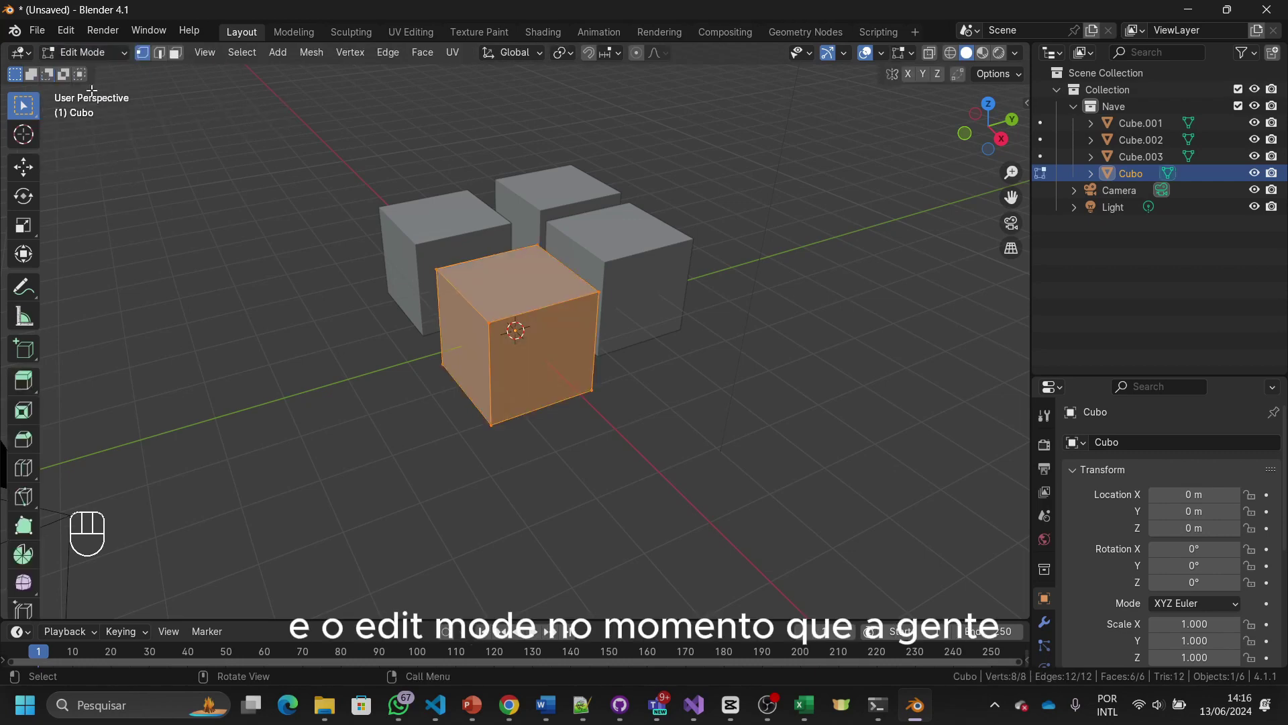
Step: Deselect the whole mesh and select Cubo's corner vertices one at a time, covering its four top corners and ending at the lower front corner
scroll(485, 317, up, 2)
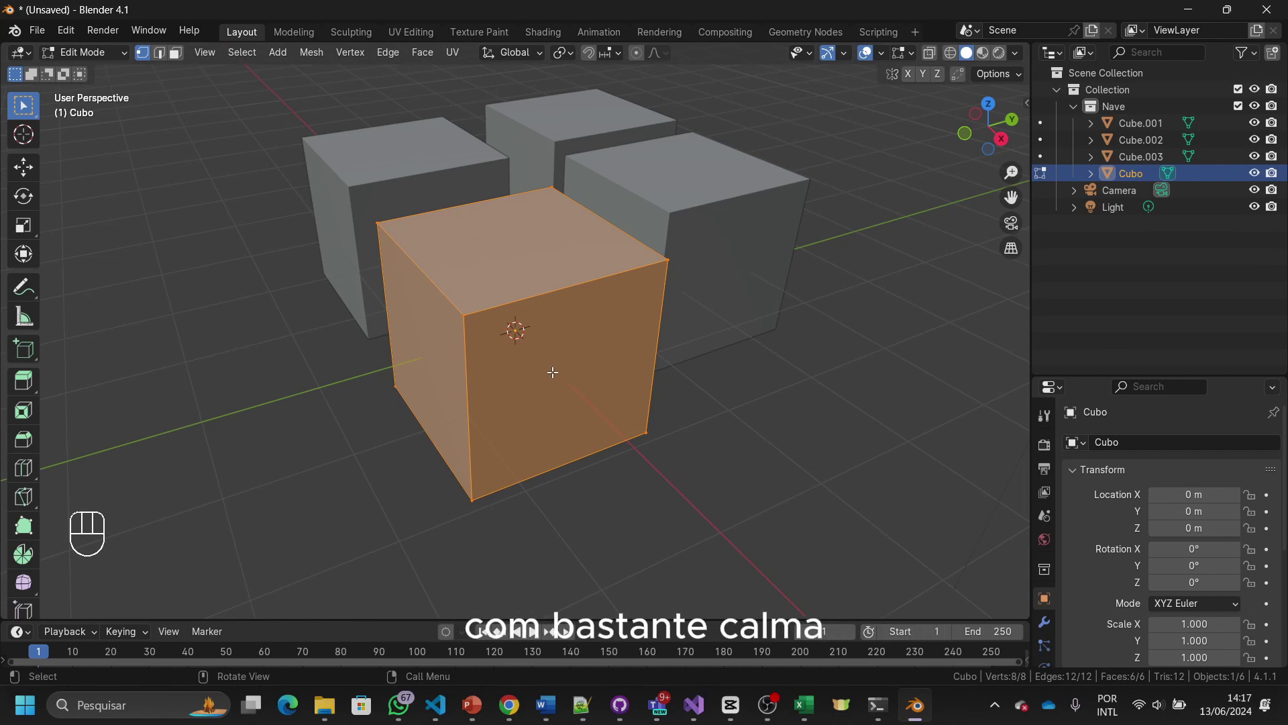
click(427, 345)
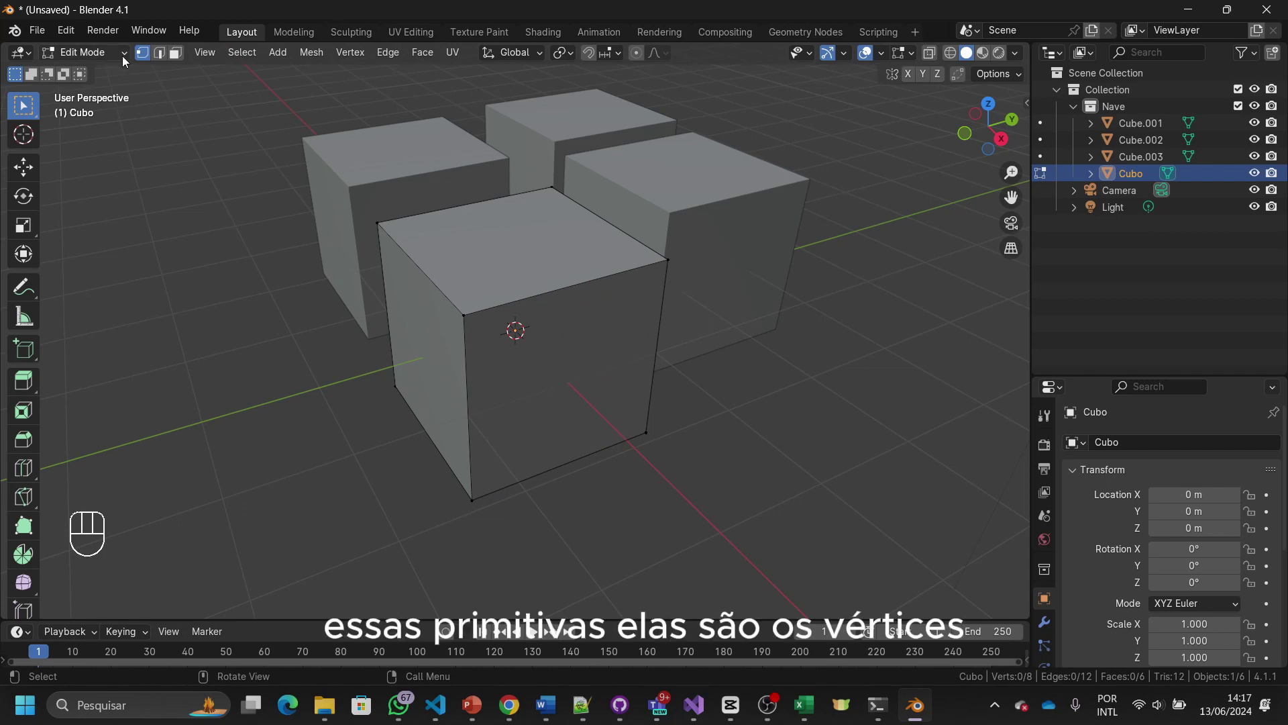
click(466, 319)
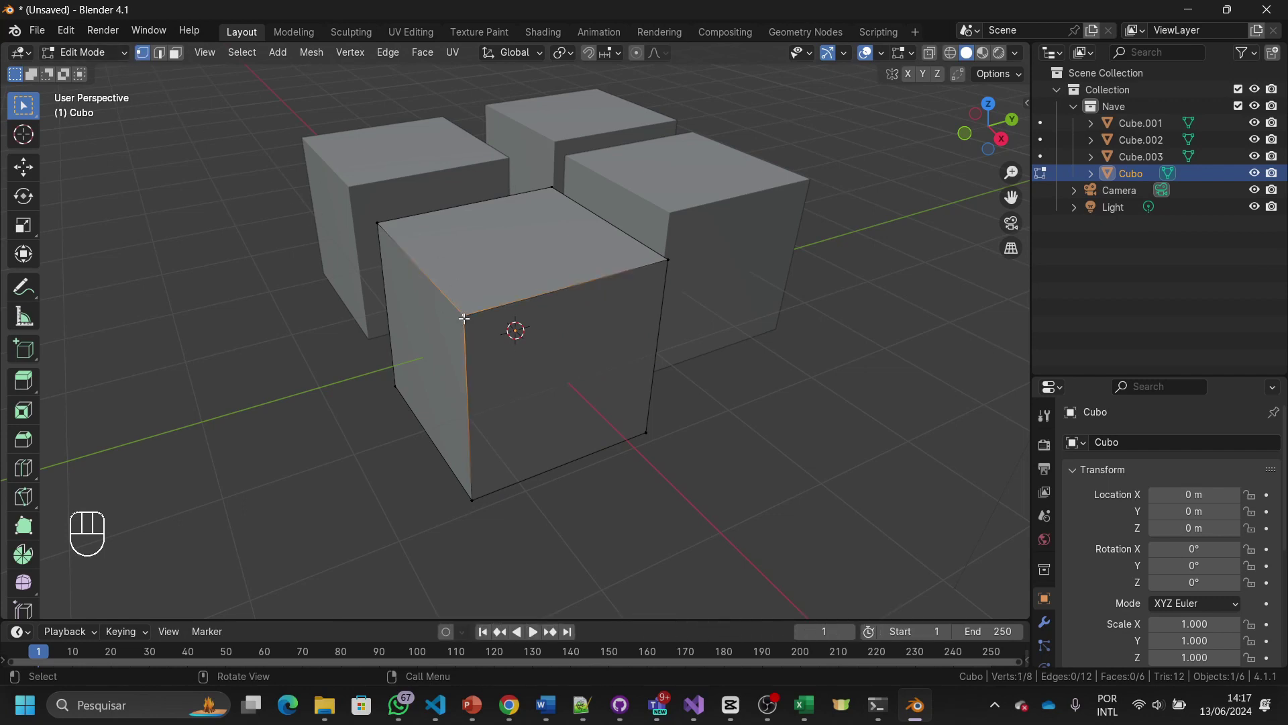
click(668, 262)
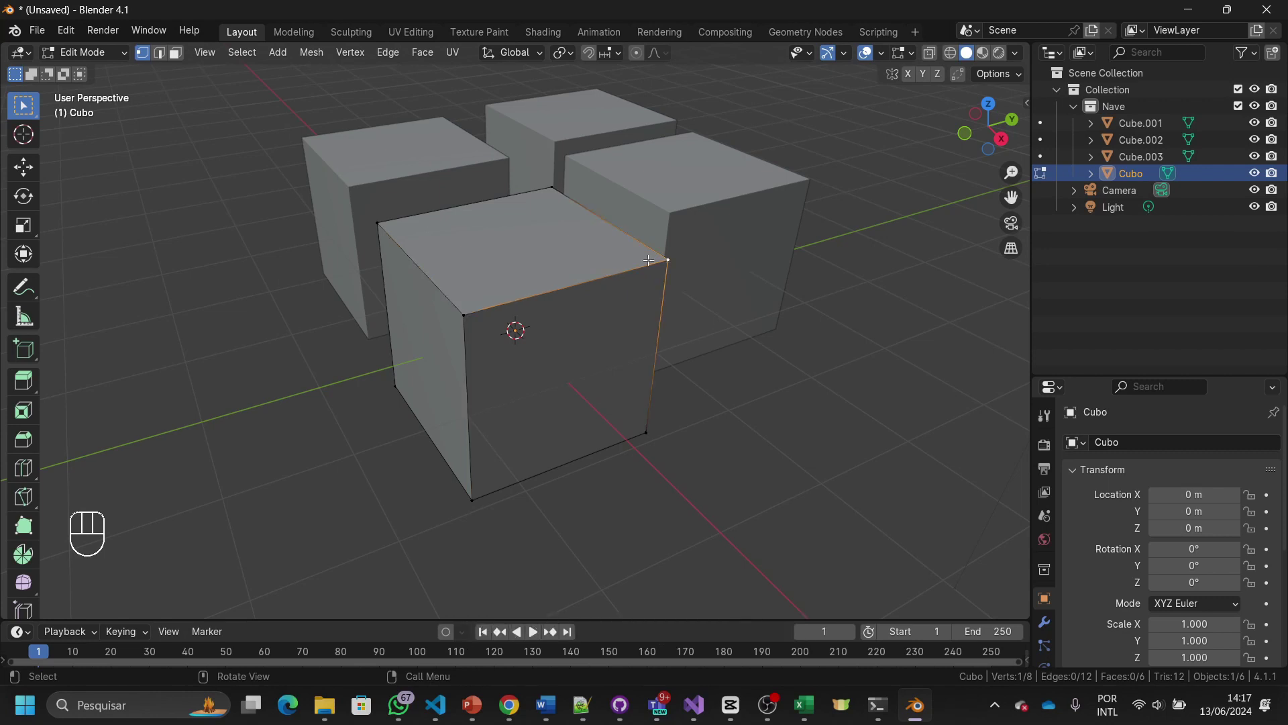
click(379, 224)
click(553, 188)
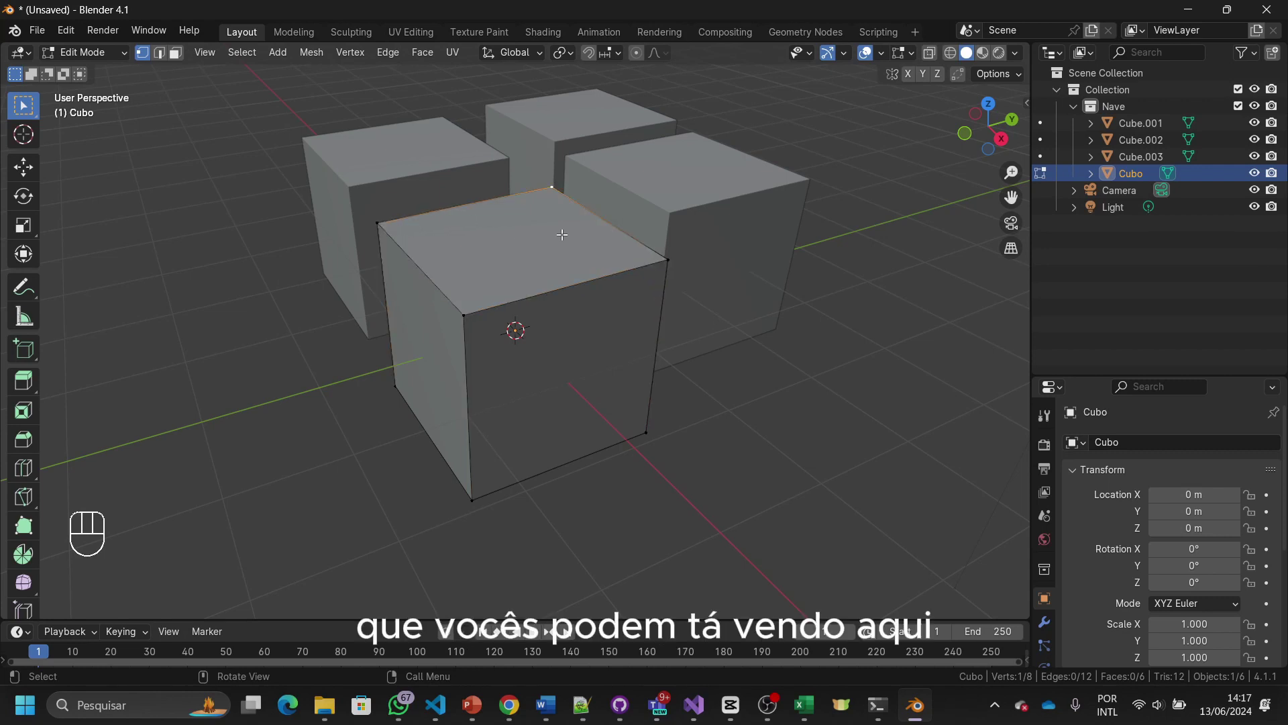
click(646, 432)
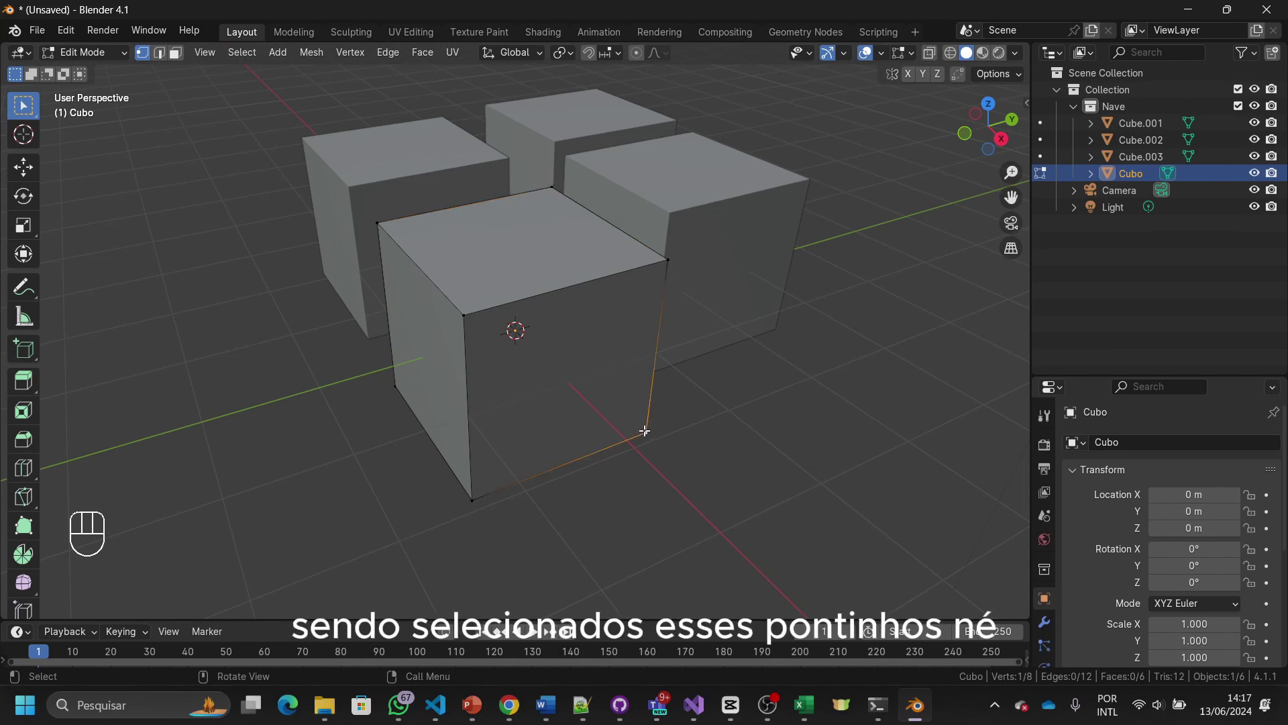
click(473, 498)
Step: Switch to edge selection and select a vertical edge of Cubo, followed by one of its top edges
middle_drag(463, 318, 548, 370)
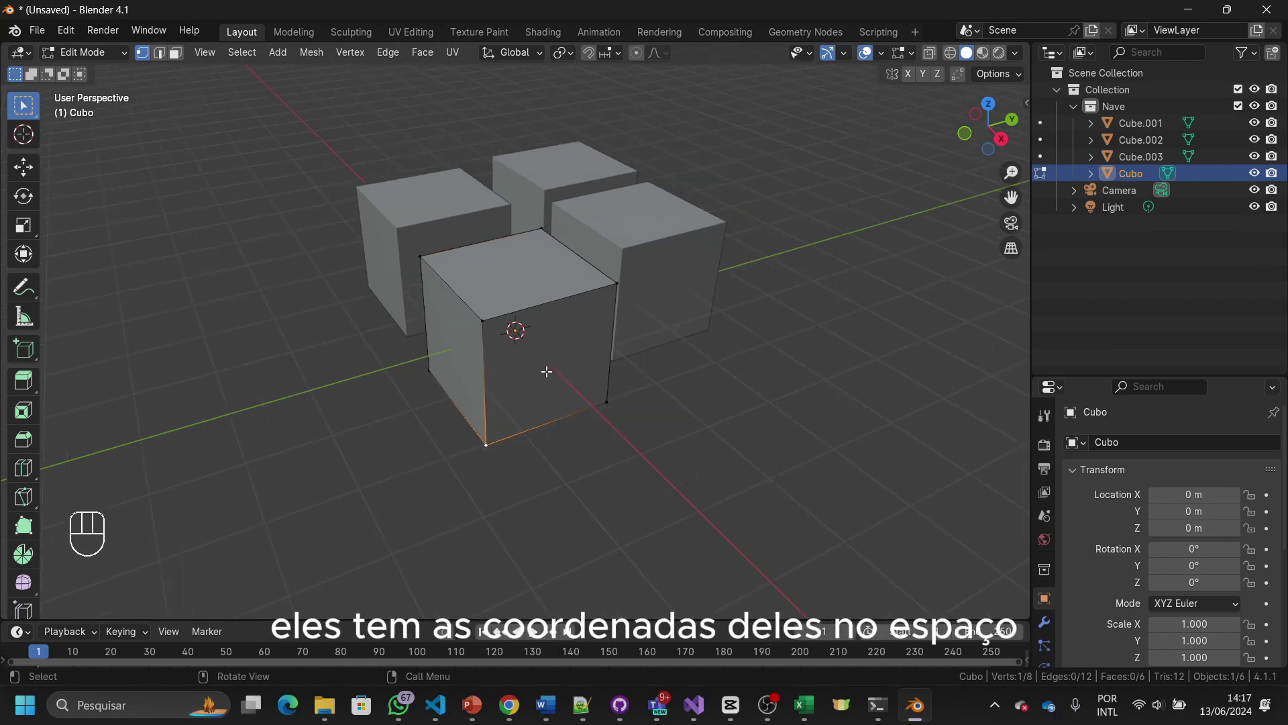
middle_drag(455, 479, 547, 460)
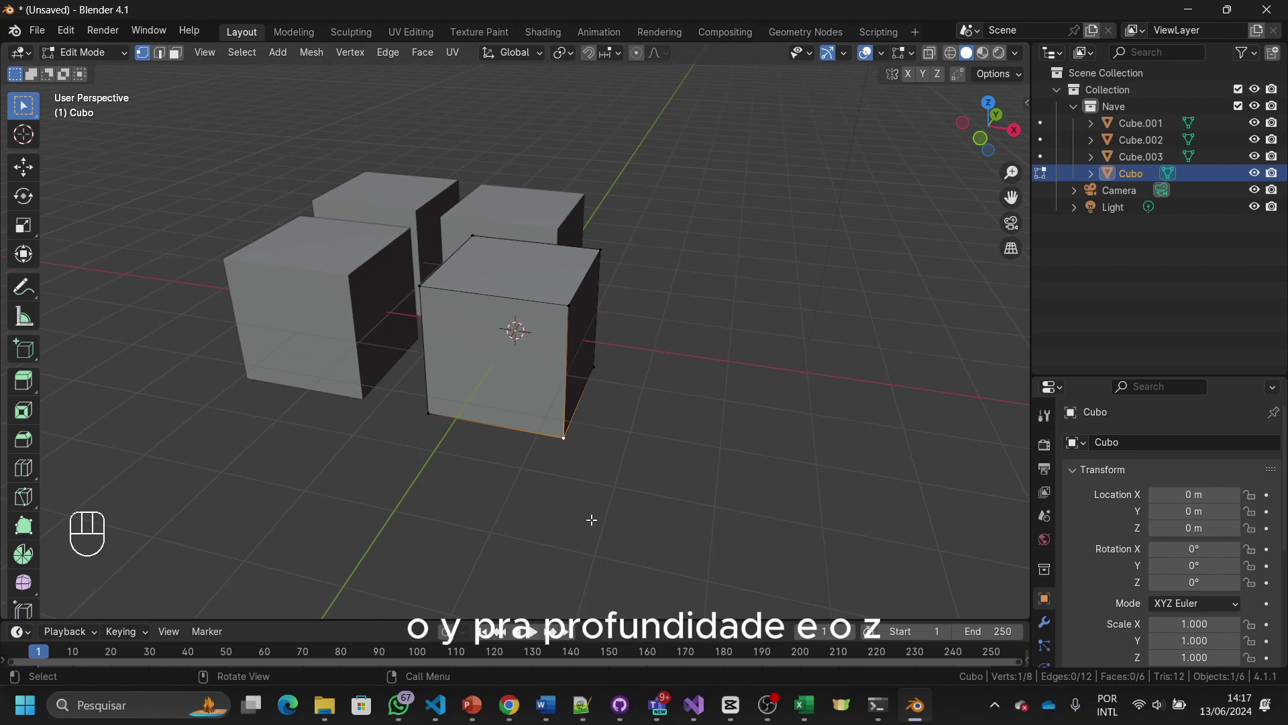
middle_drag(564, 386, 567, 344)
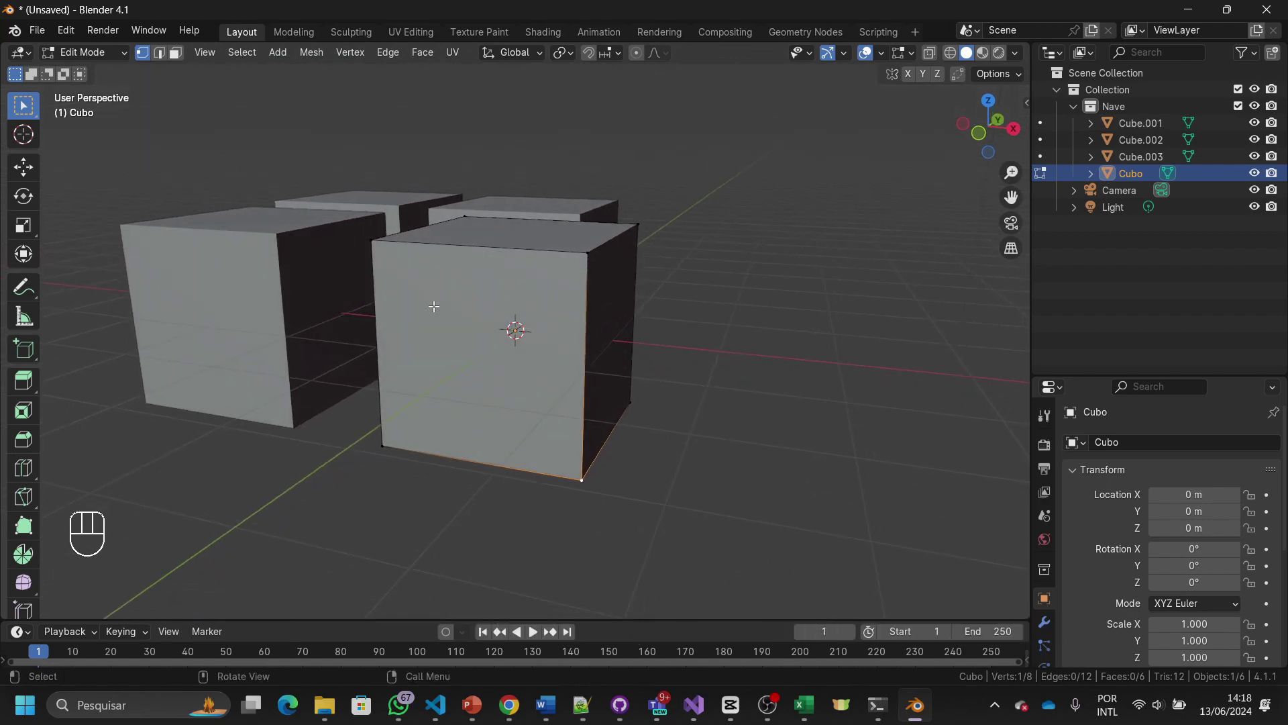
click(163, 54)
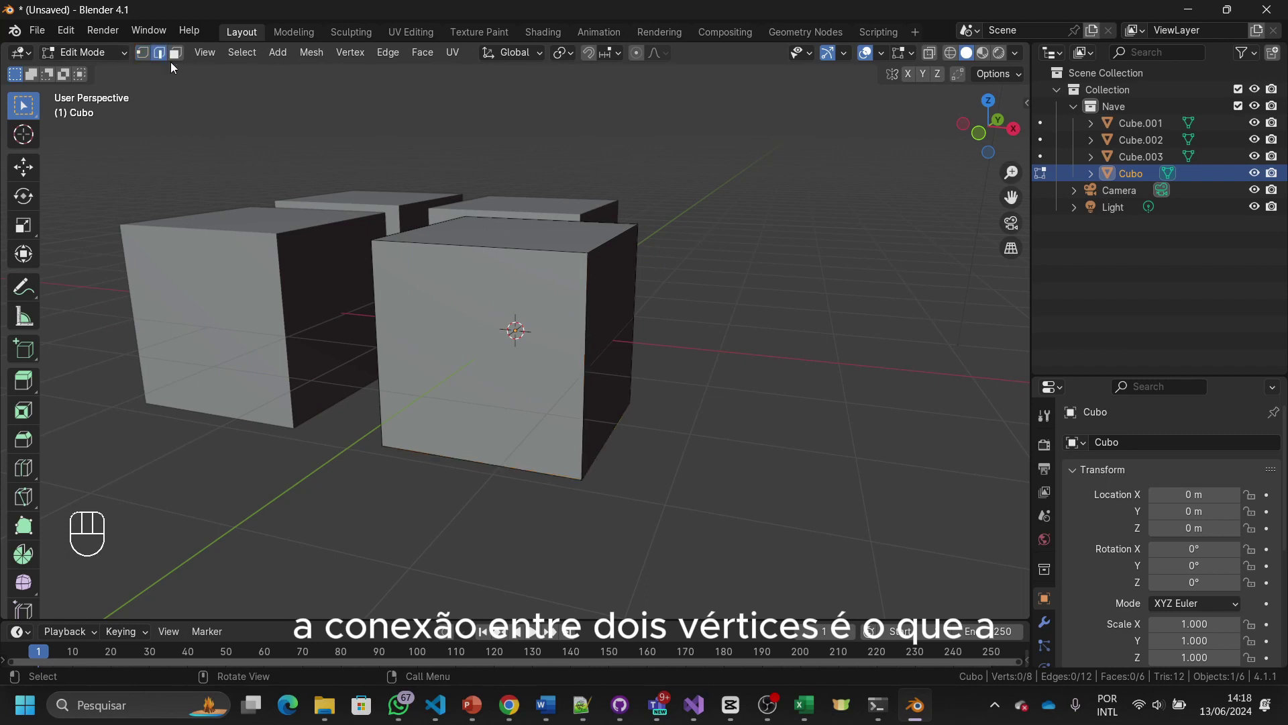
click(582, 377)
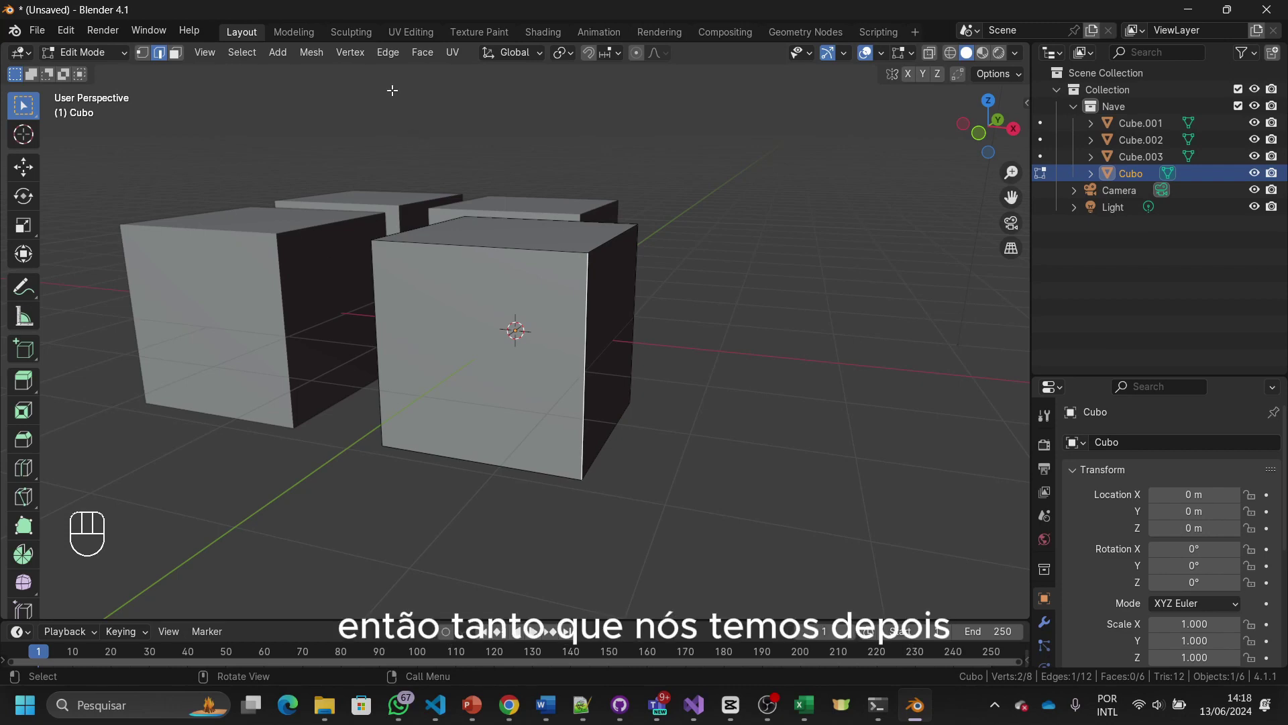
middle_drag(664, 410, 563, 285)
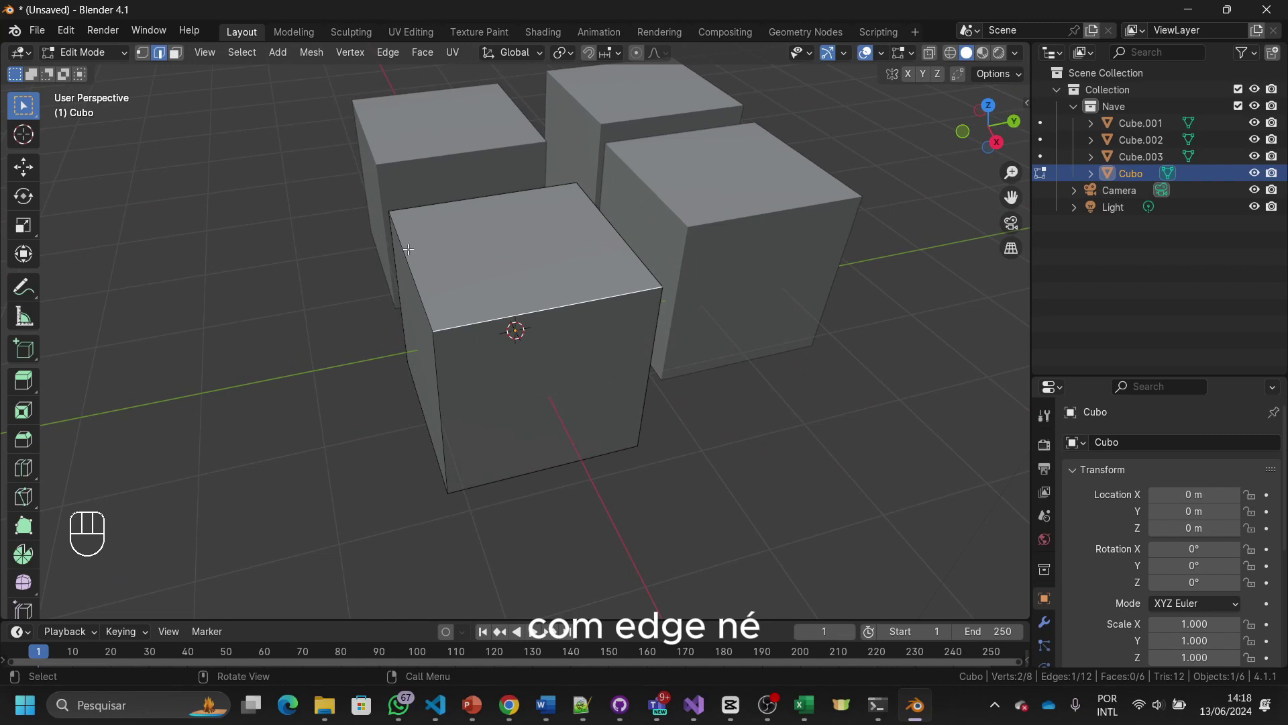
middle_drag(463, 246, 596, 257)
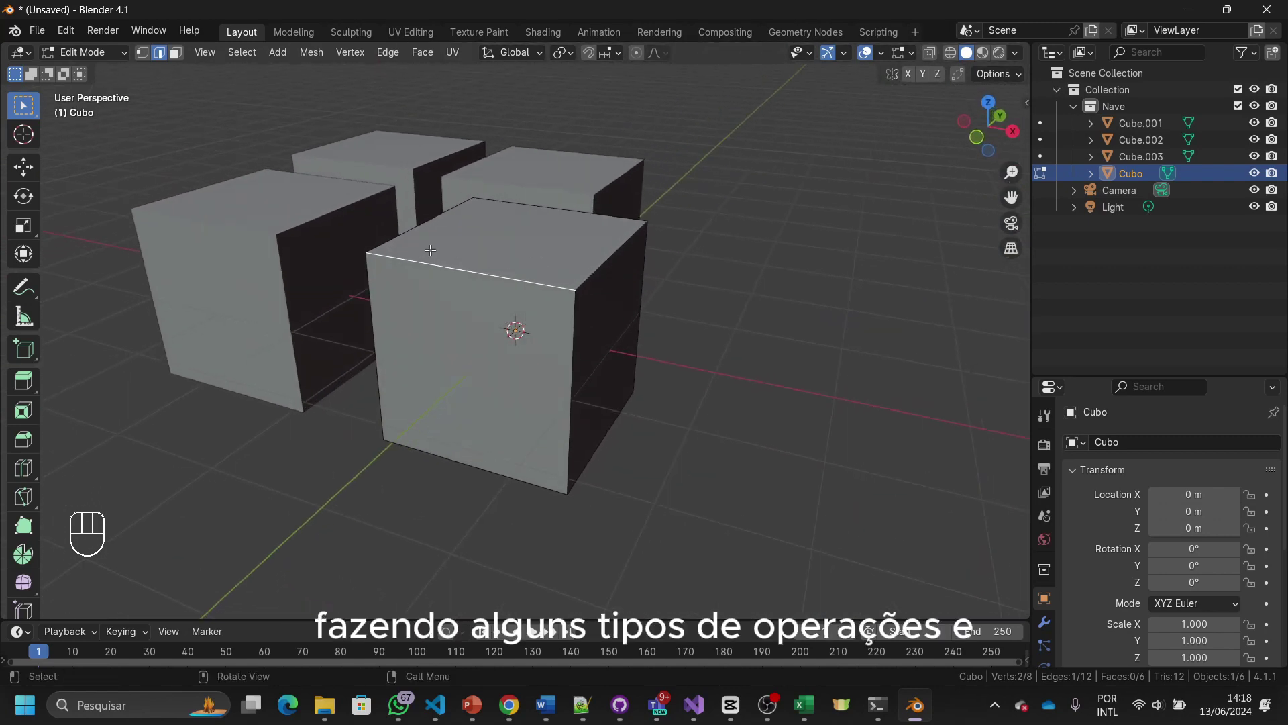
middle_drag(511, 244, 509, 313)
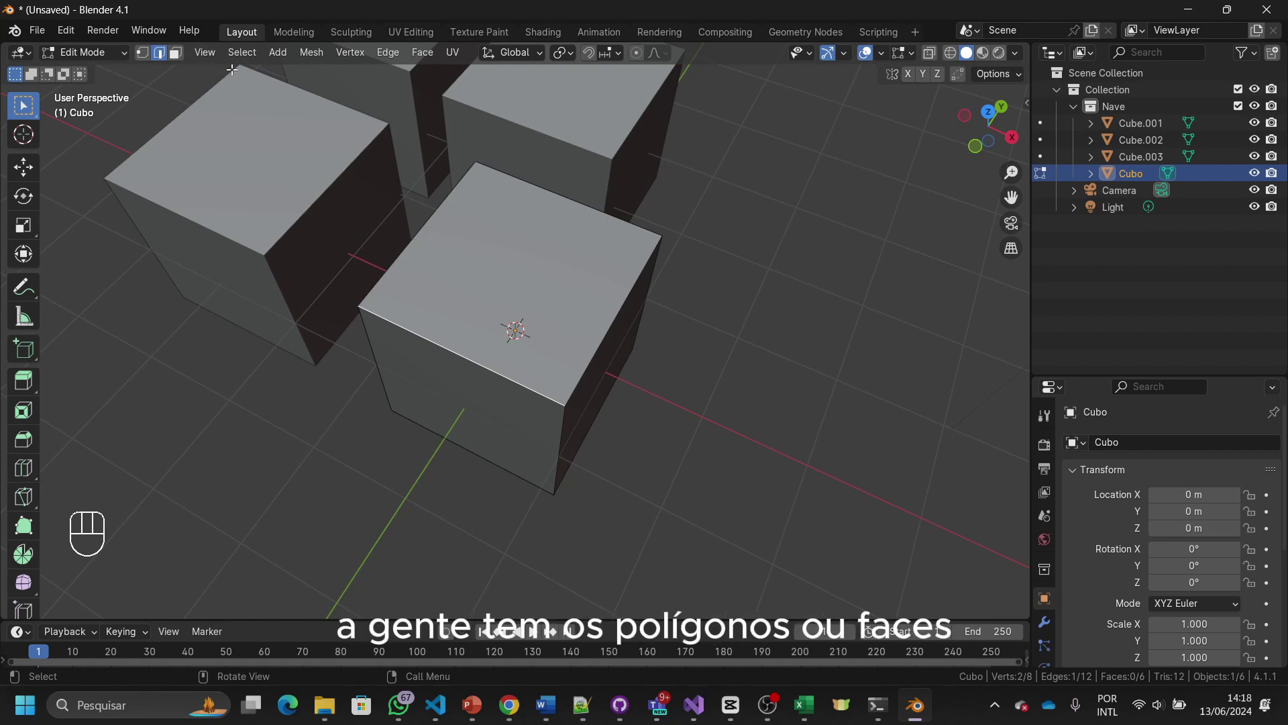
Step: Switch to face selection and select Cubo's top face, followed by its bottom face
click(175, 52)
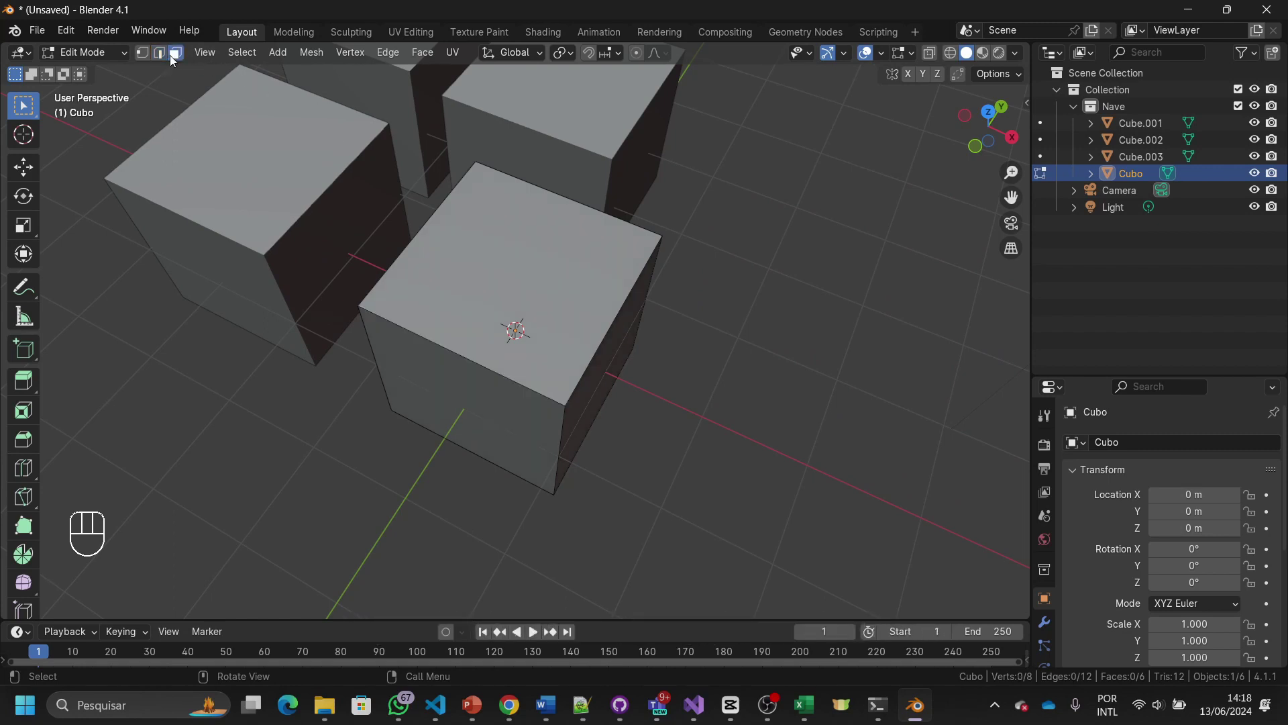
click(563, 308)
middle_drag(563, 308, 491, 238)
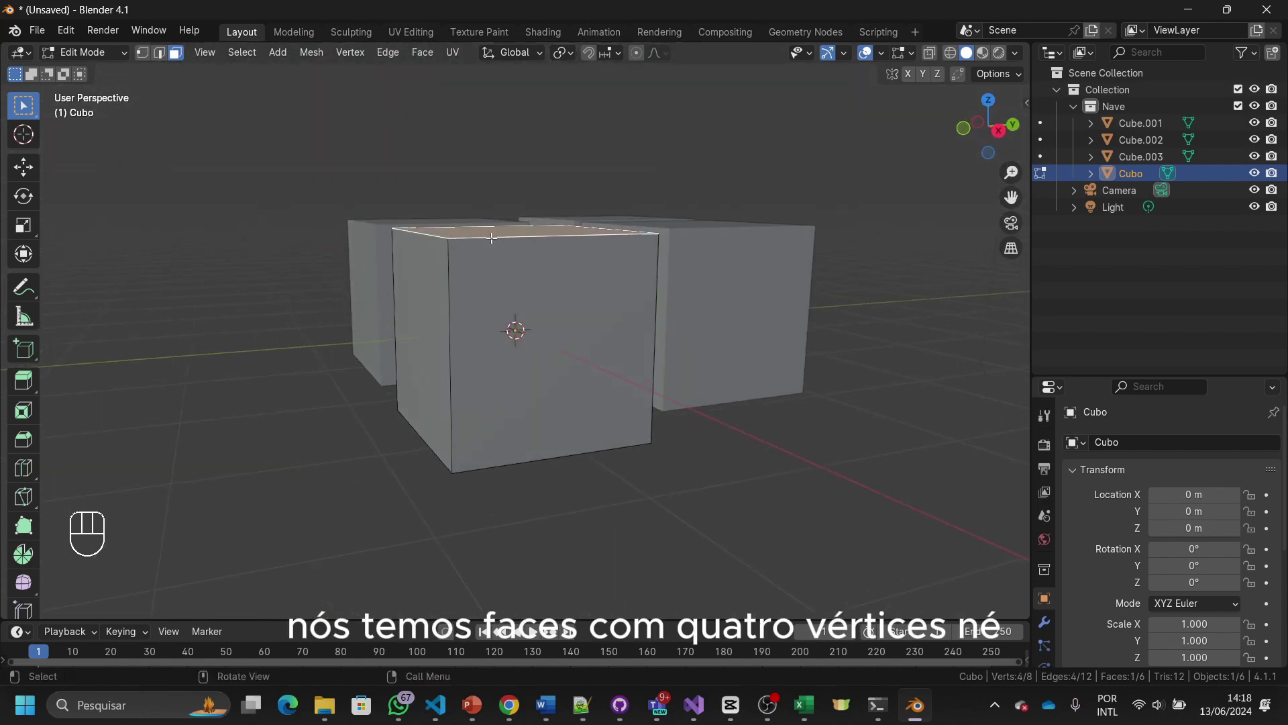
click(539, 282)
middle_drag(416, 306, 578, 443)
mouse_move(563, 288)
middle_down()
mouse_move(483, 315)
mouse_move(407, 287)
mouse_move(691, 282)
mouse_move(734, 258)
mouse_move(546, 284)
middle_up()
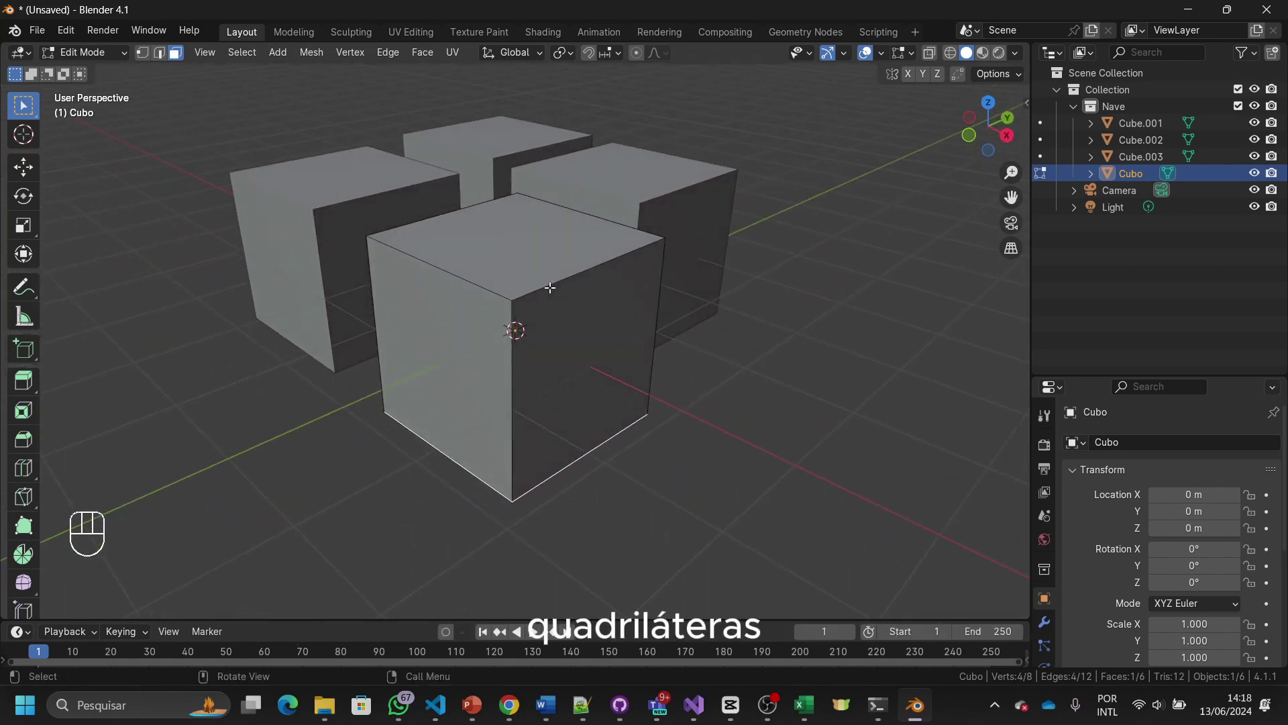
Step: Select one of Cubo's side faces, switch to the top face, and add the adjacent dark side face to the selection
scroll(514, 315, up, 1)
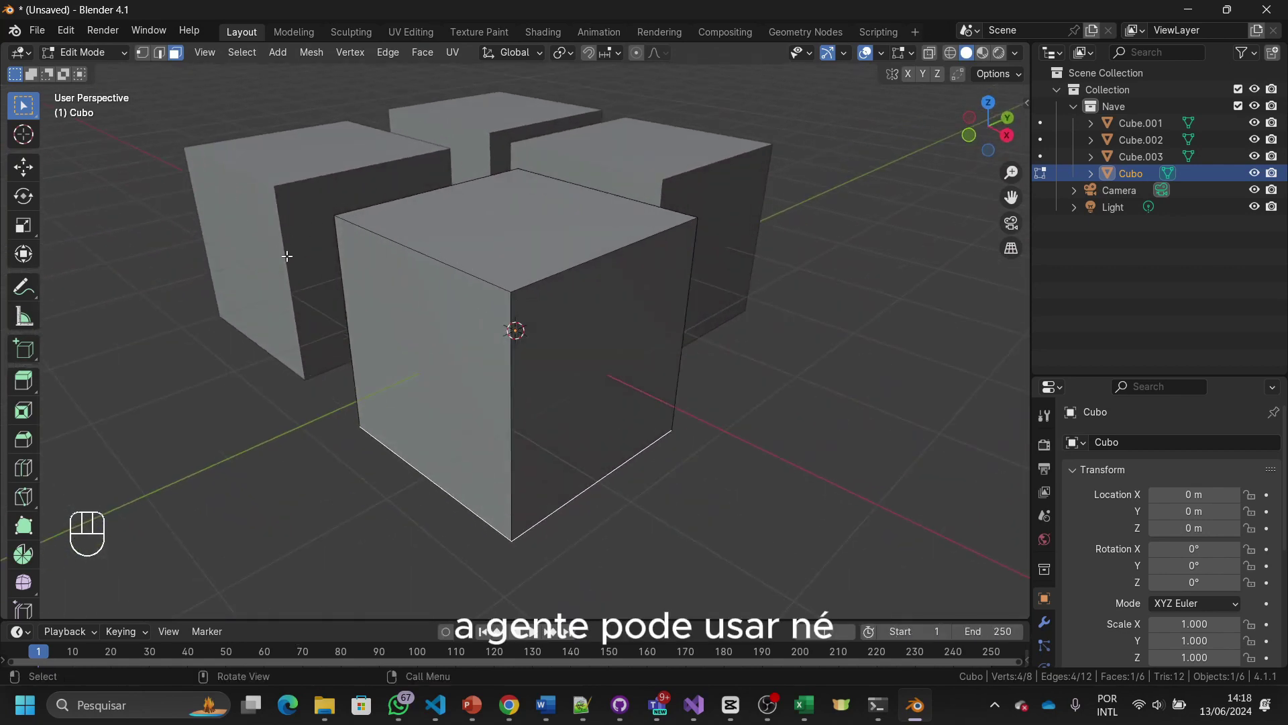
click(452, 313)
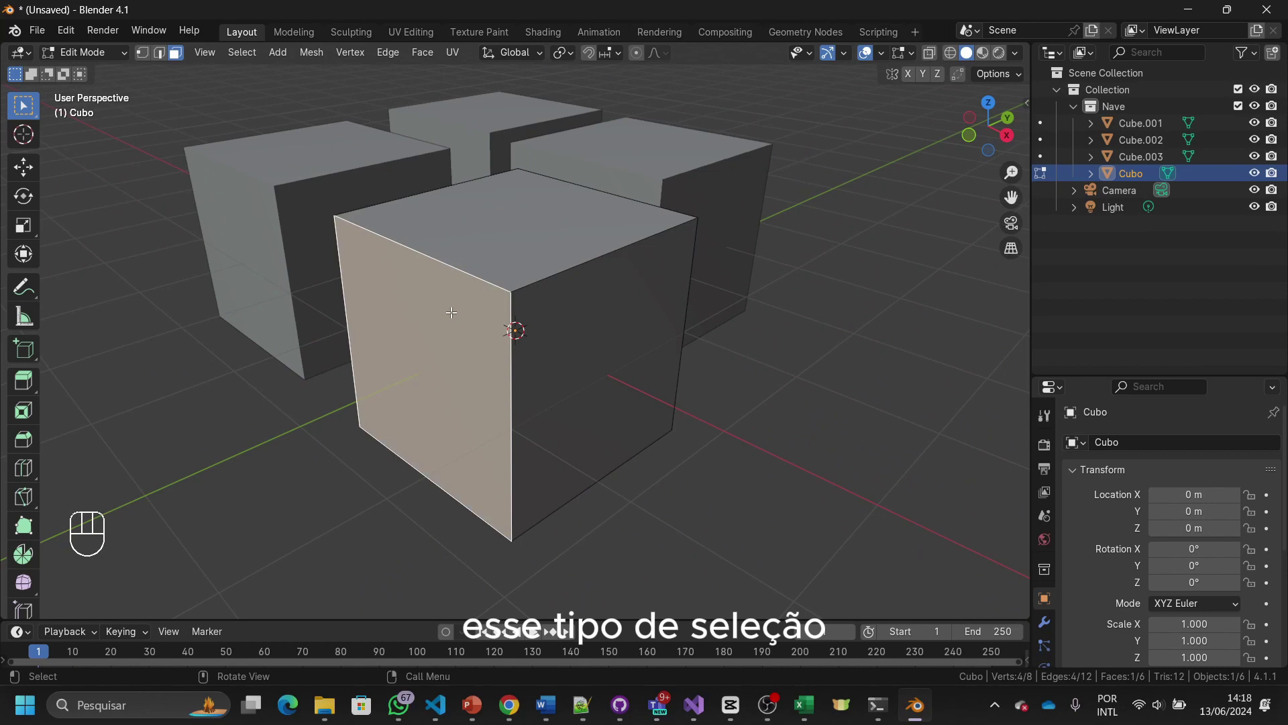
click(523, 191)
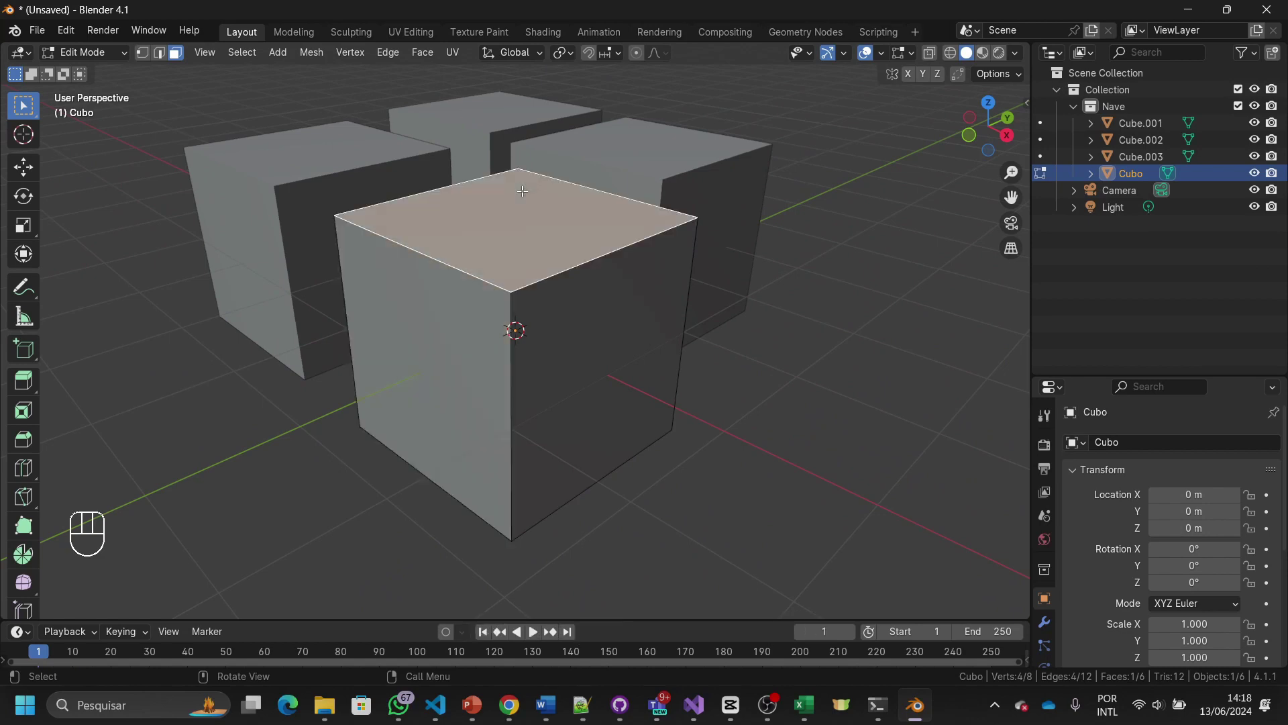
ctrl+click(596, 318)
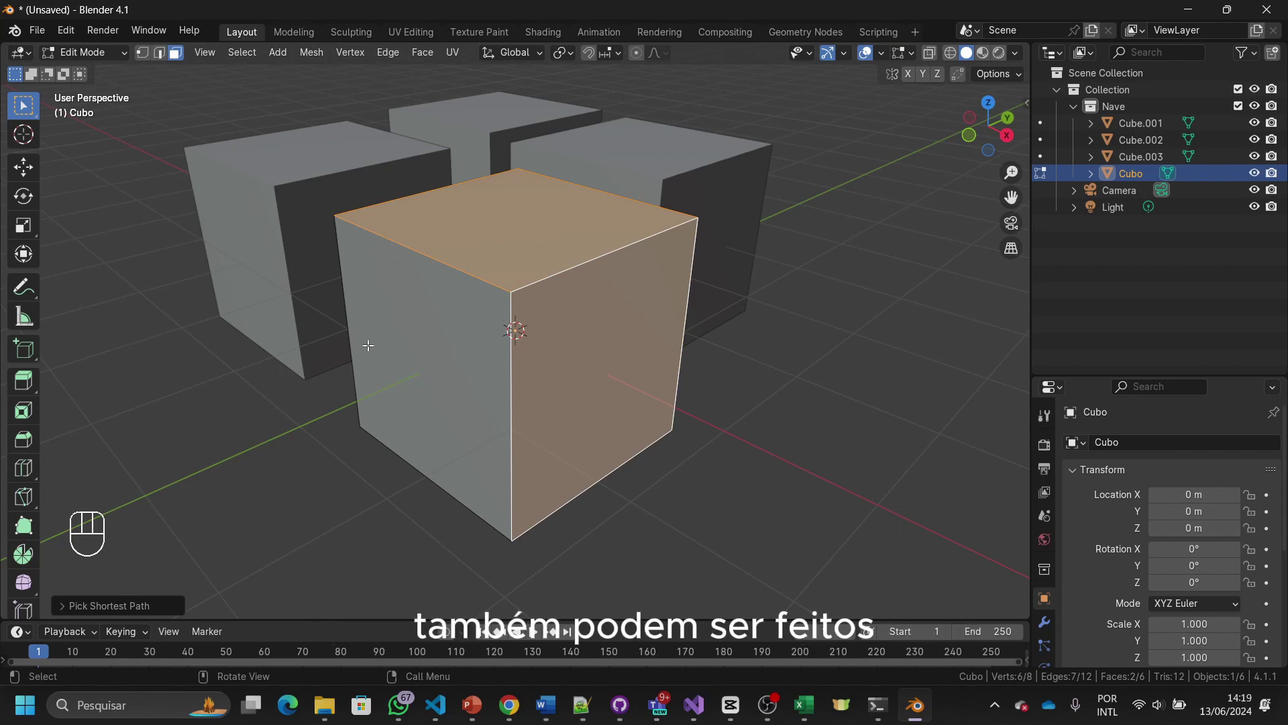
Step: Switch to vertex selection and select only the upper corner vertex on Cubo's outer front side
click(143, 53)
drag(423, 328, 422, 329)
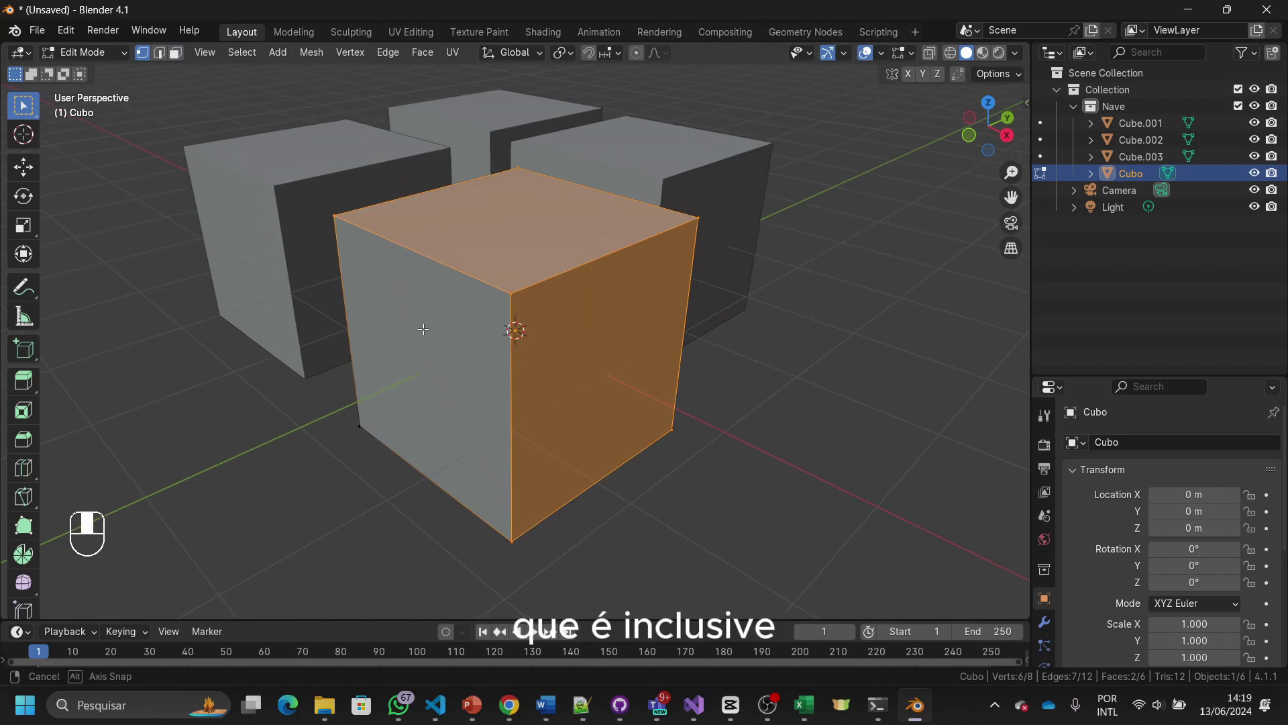
middle_drag(423, 329, 526, 308)
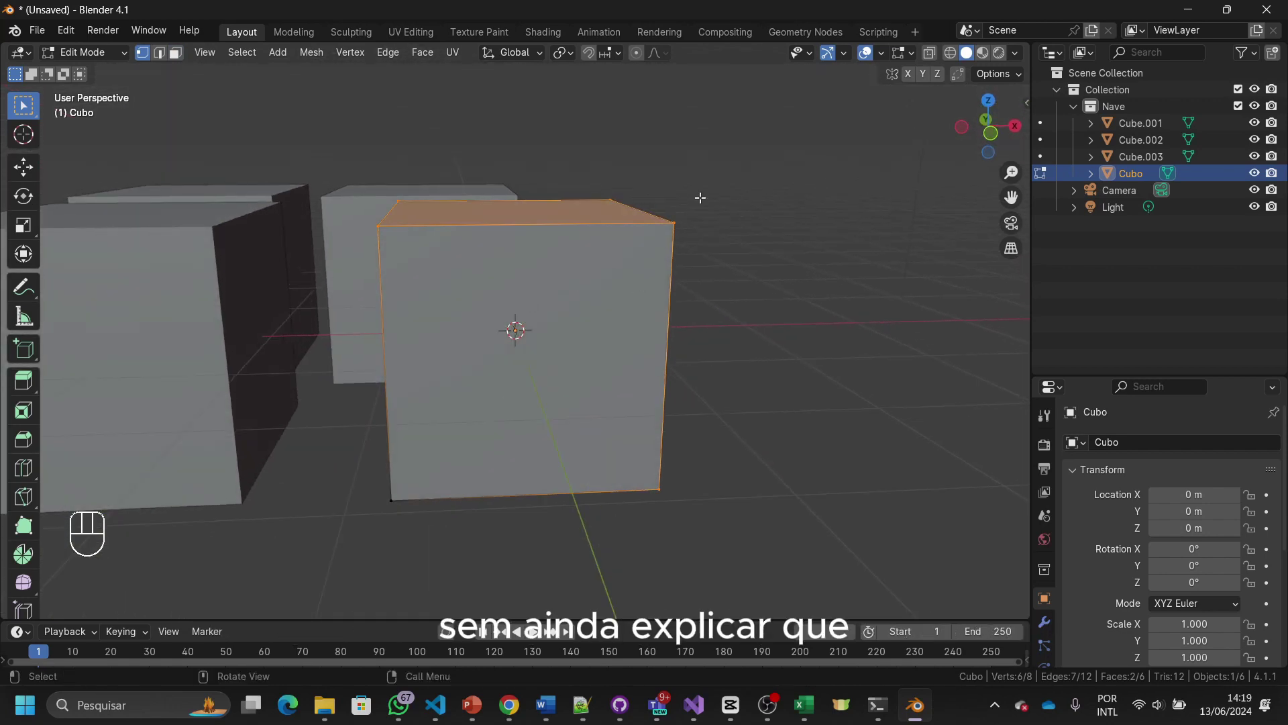
click(673, 223)
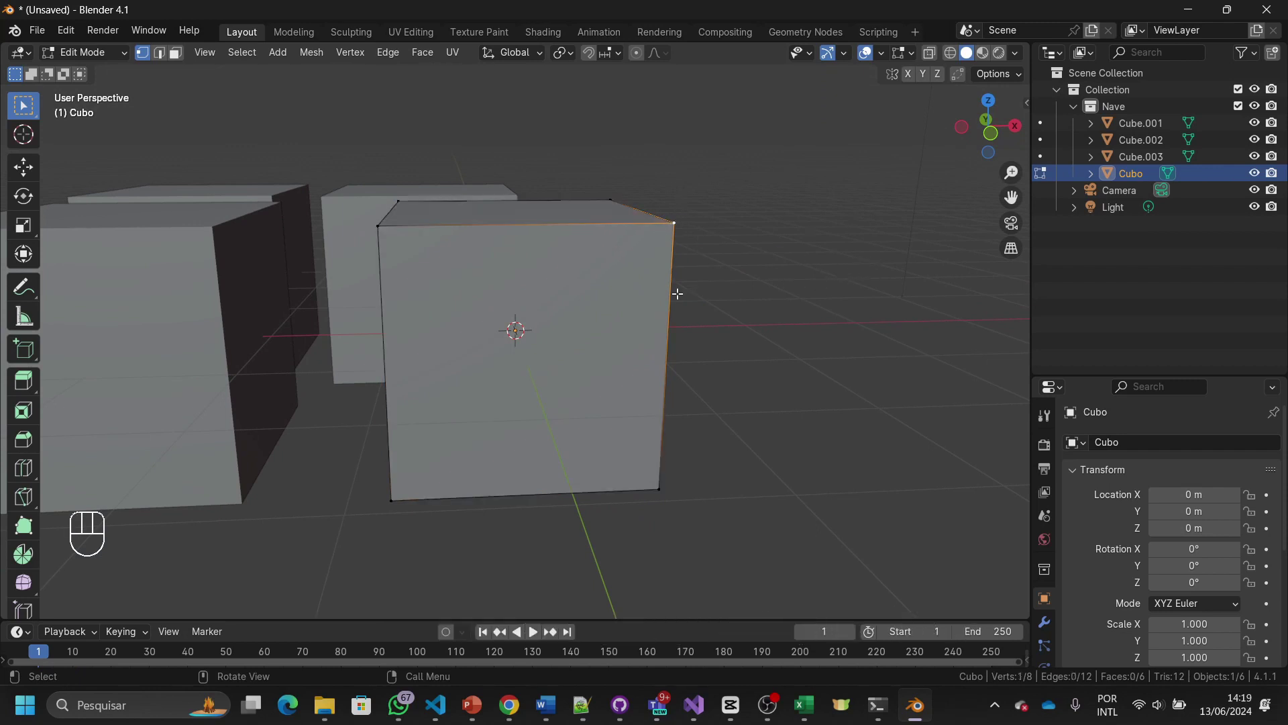
Step: Move the selected corner vertex outward by about 1.3 m along X to stretch the cube, and undo the move
key(g)
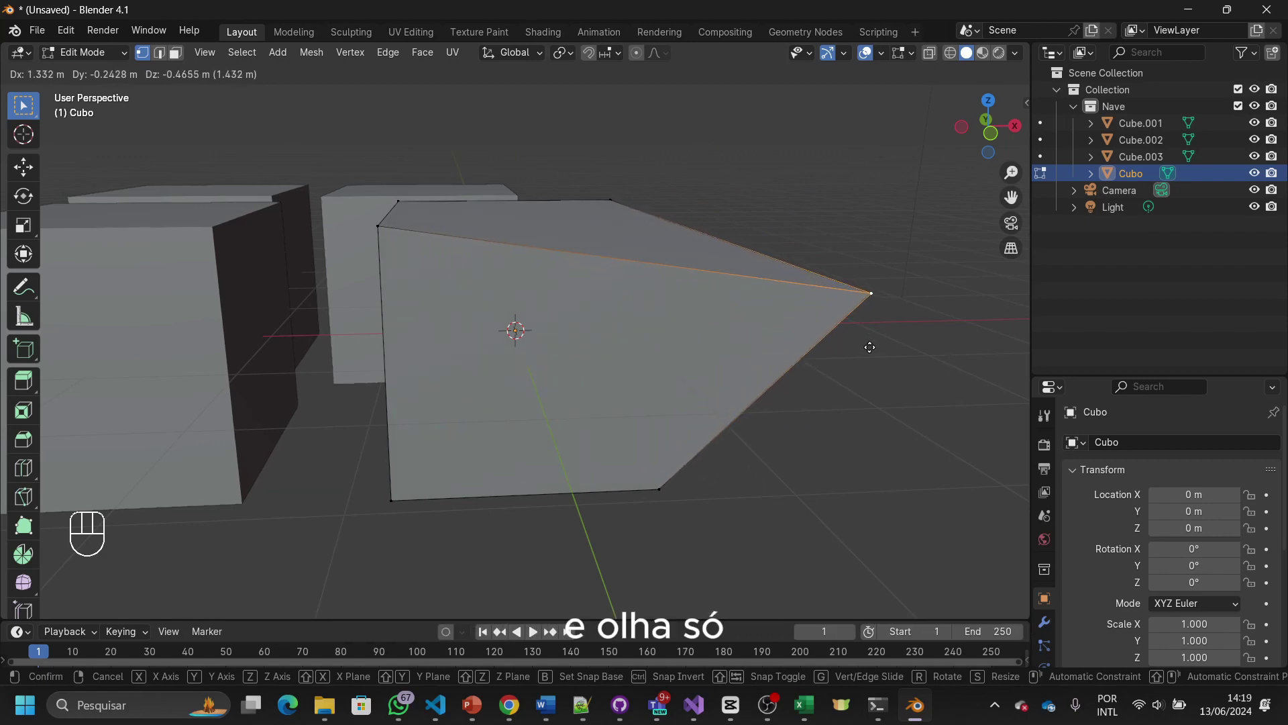
click(868, 411)
middle_drag(868, 411, 532, 385)
middle_drag(608, 496, 845, 446)
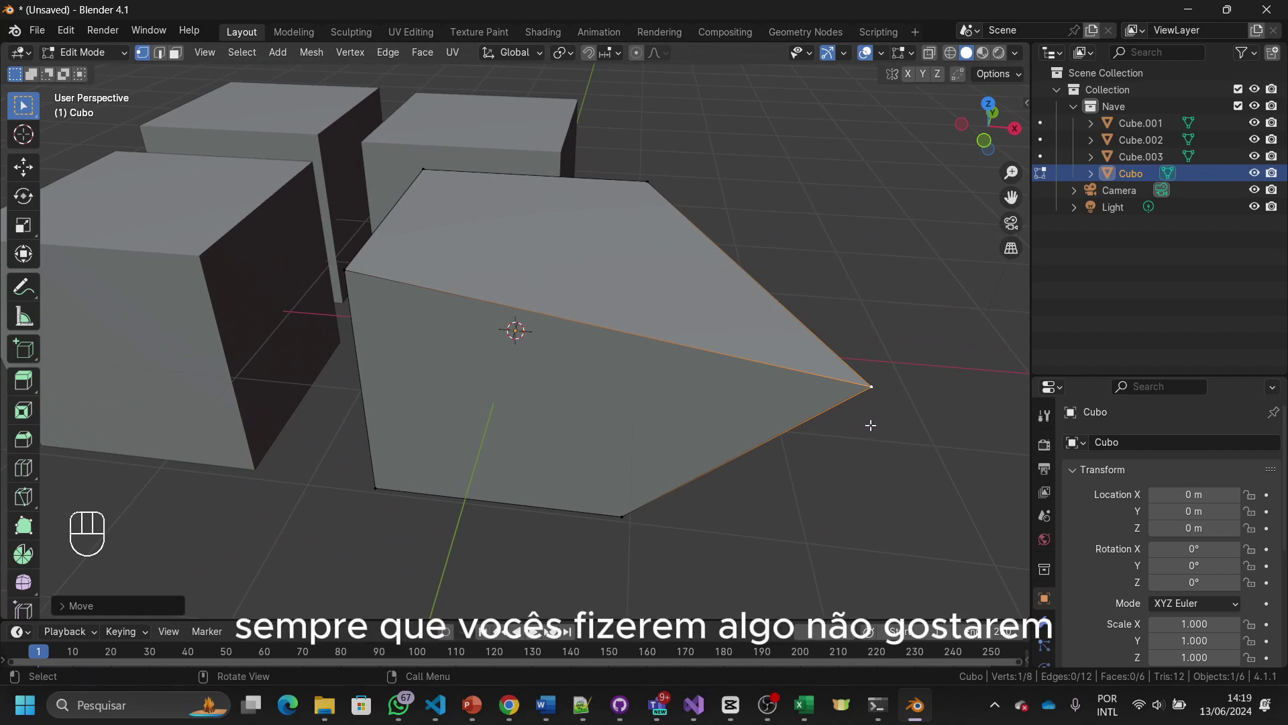
key(ctrl+z)
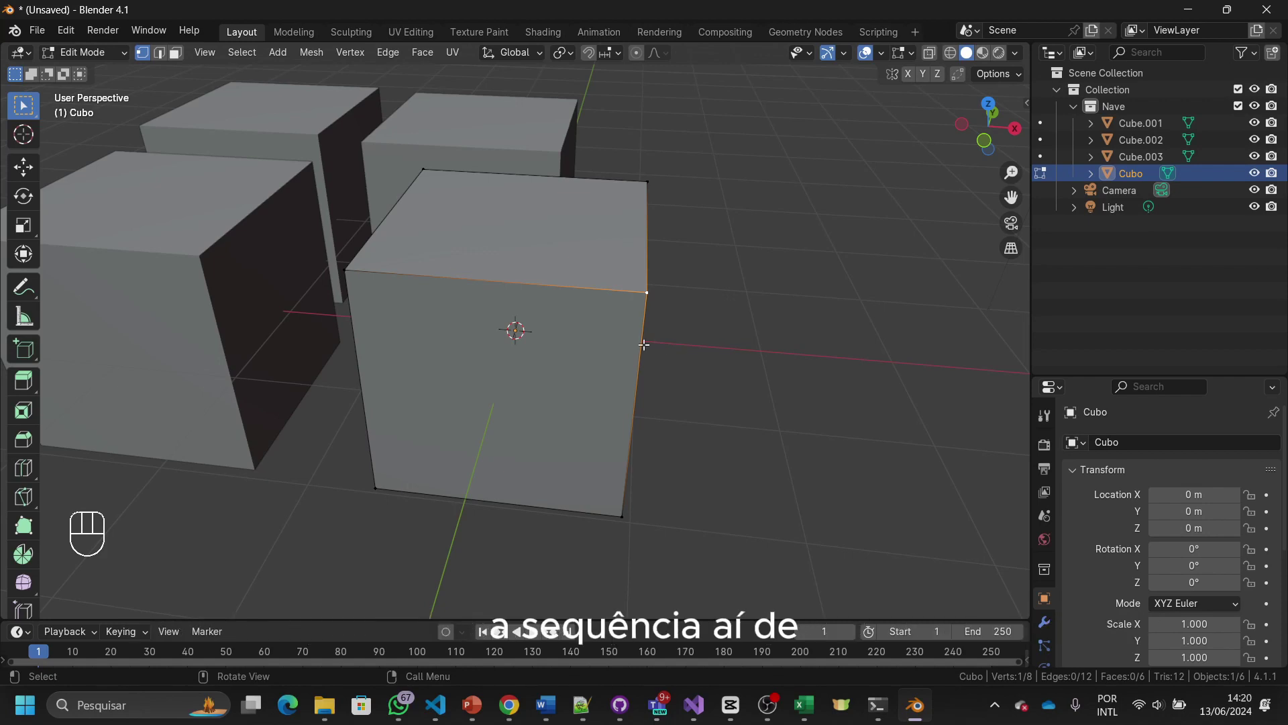
Step: Return Cubo to Object Mode and re-enter Edit Mode on the same cube
mouse_move(737, 350)
middle_down()
mouse_move(647, 349)
mouse_move(544, 307)
mouse_move(520, 341)
mouse_move(719, 371)
mouse_move(636, 328)
mouse_move(659, 314)
mouse_move(745, 351)
mouse_move(730, 374)
middle_up()
scroll(720, 374, up, 3)
scroll(720, 374, down, 4)
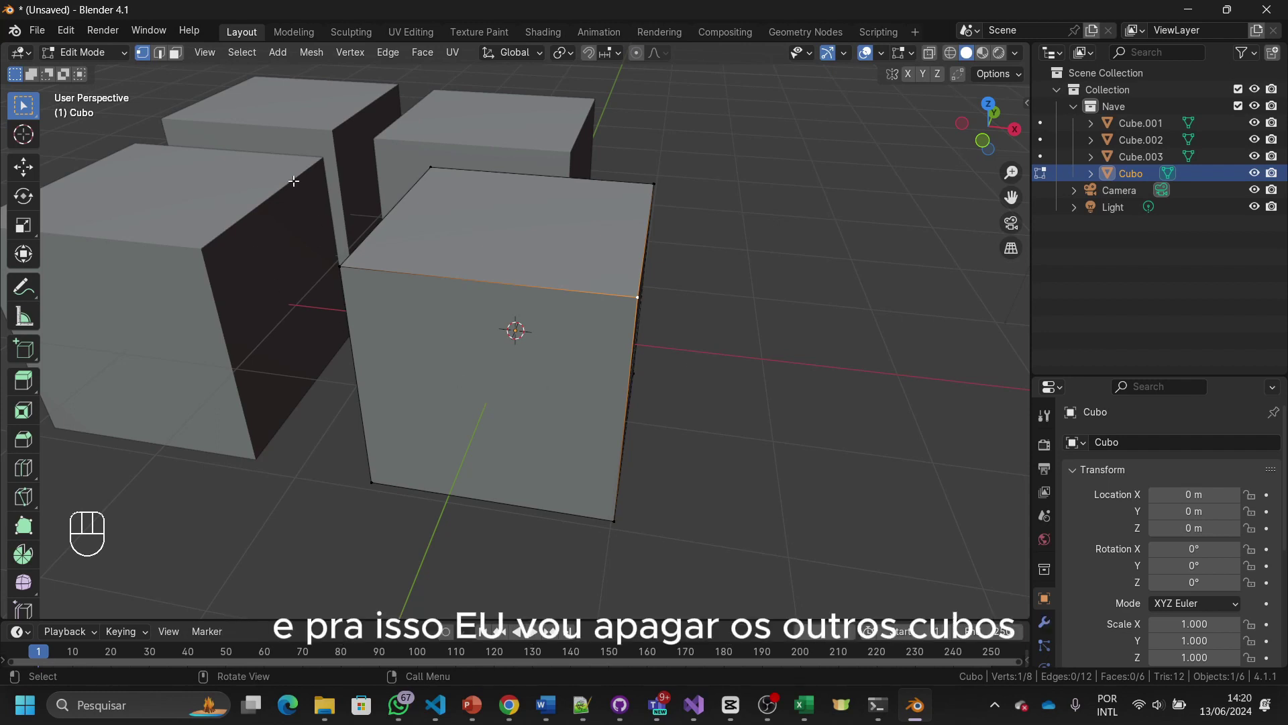
click(122, 52)
click(102, 71)
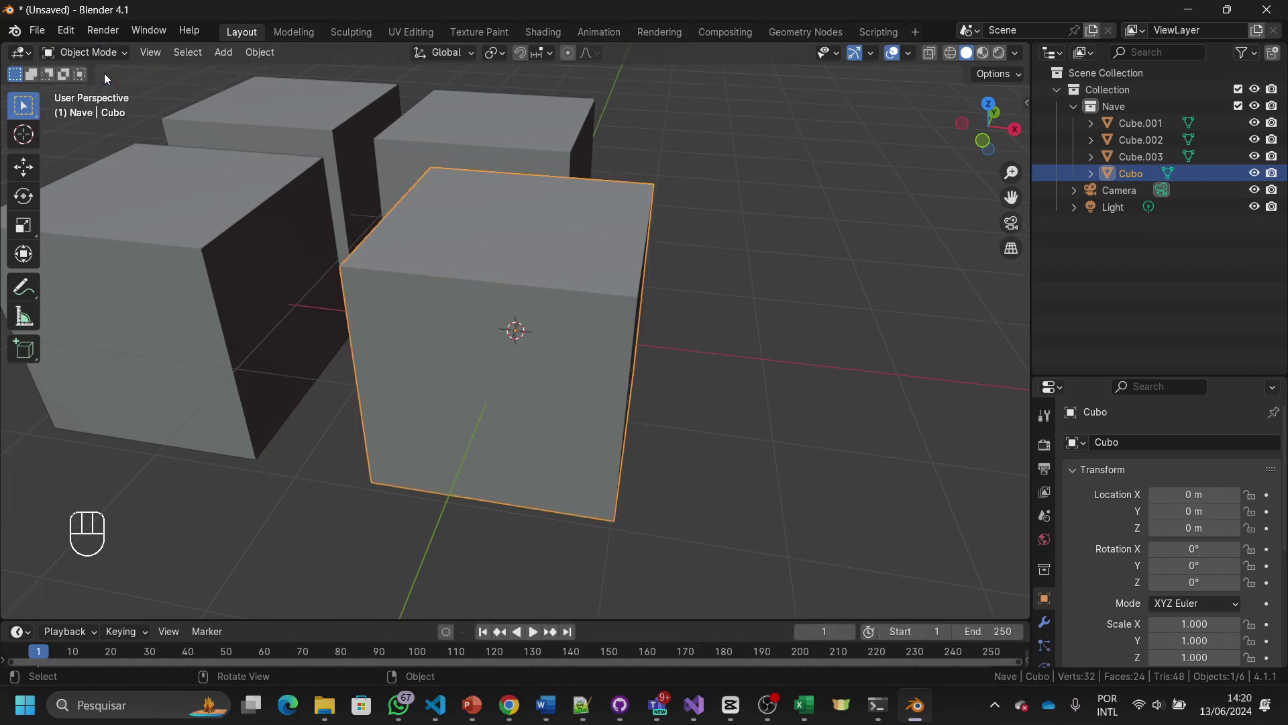
scroll(678, 354, down, 3)
middle_drag(678, 354, 585, 334)
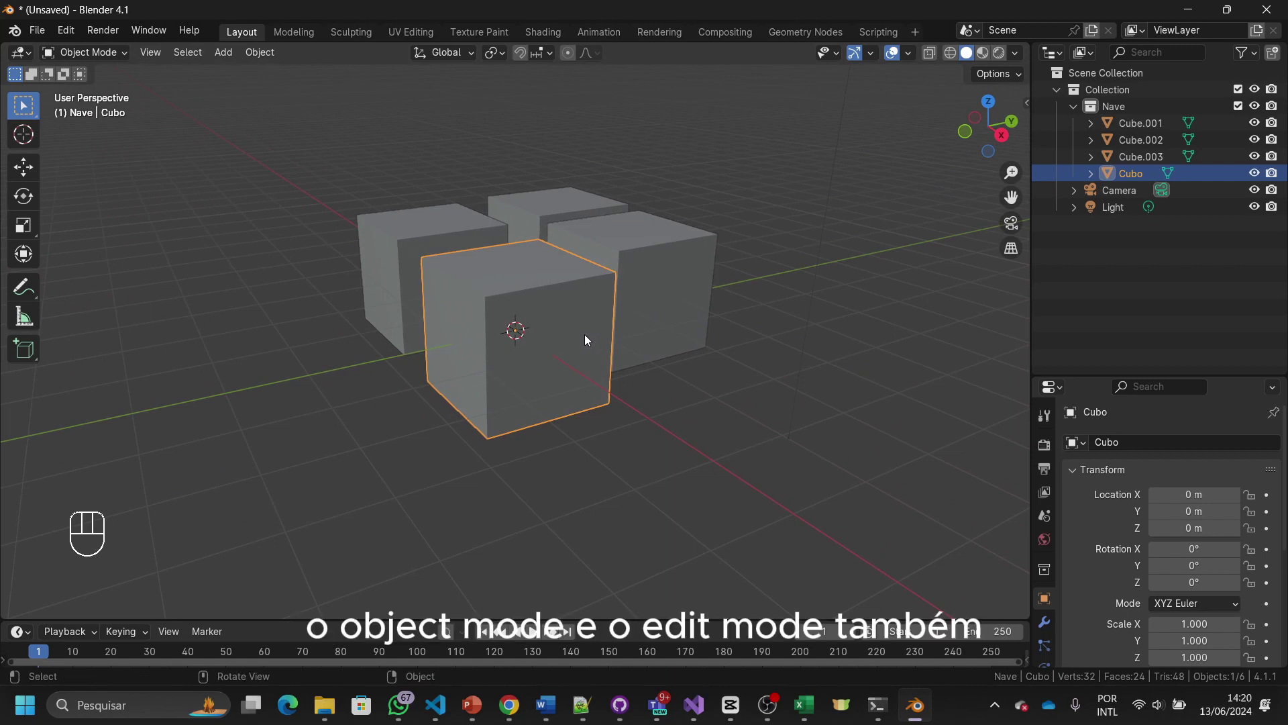
key(Tab)
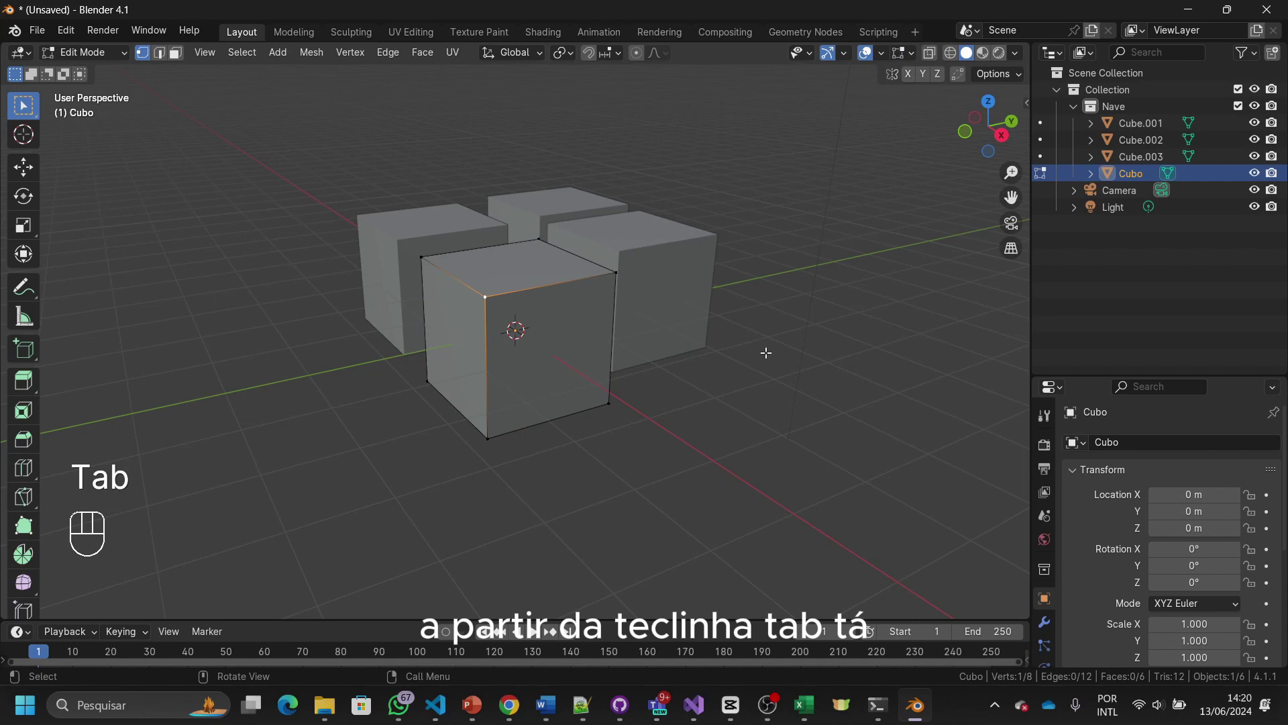
Step: Return Cubo from Edit Mode to Object Mode
key(Tab)
middle_drag(730, 344, 717, 372)
scroll(716, 369, up, 1)
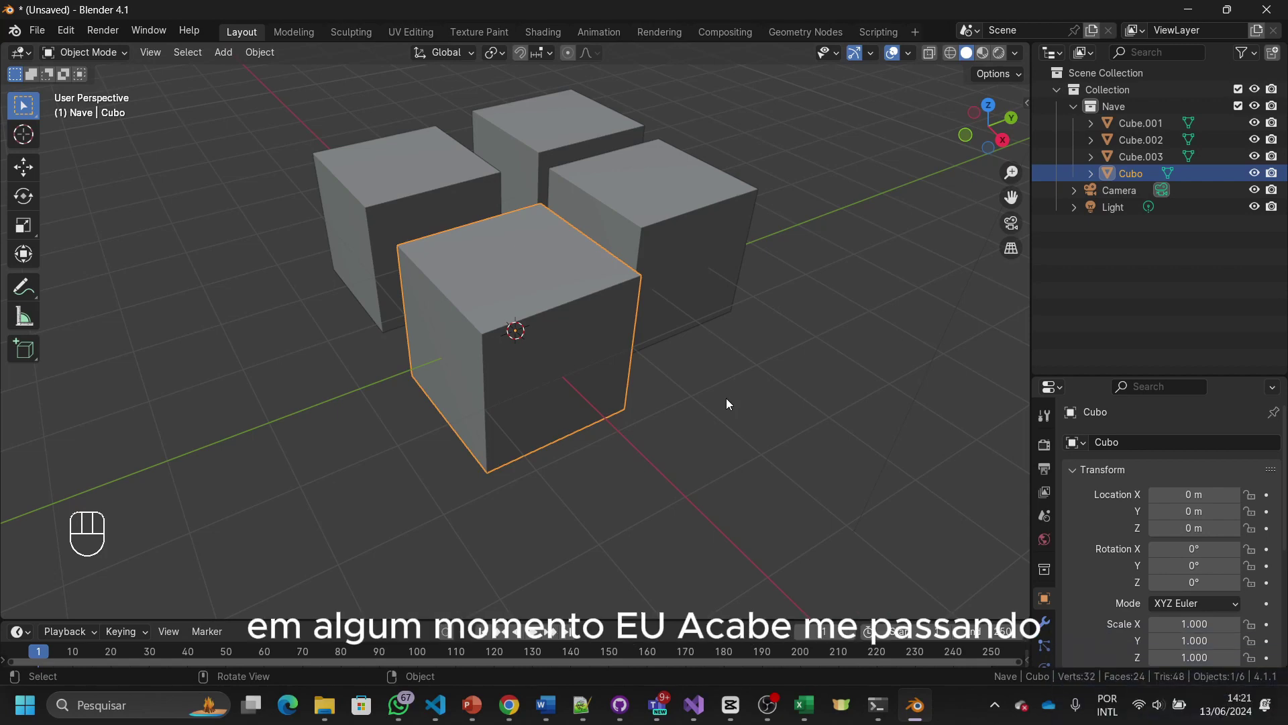
middle_drag(470, 406, 391, 240)
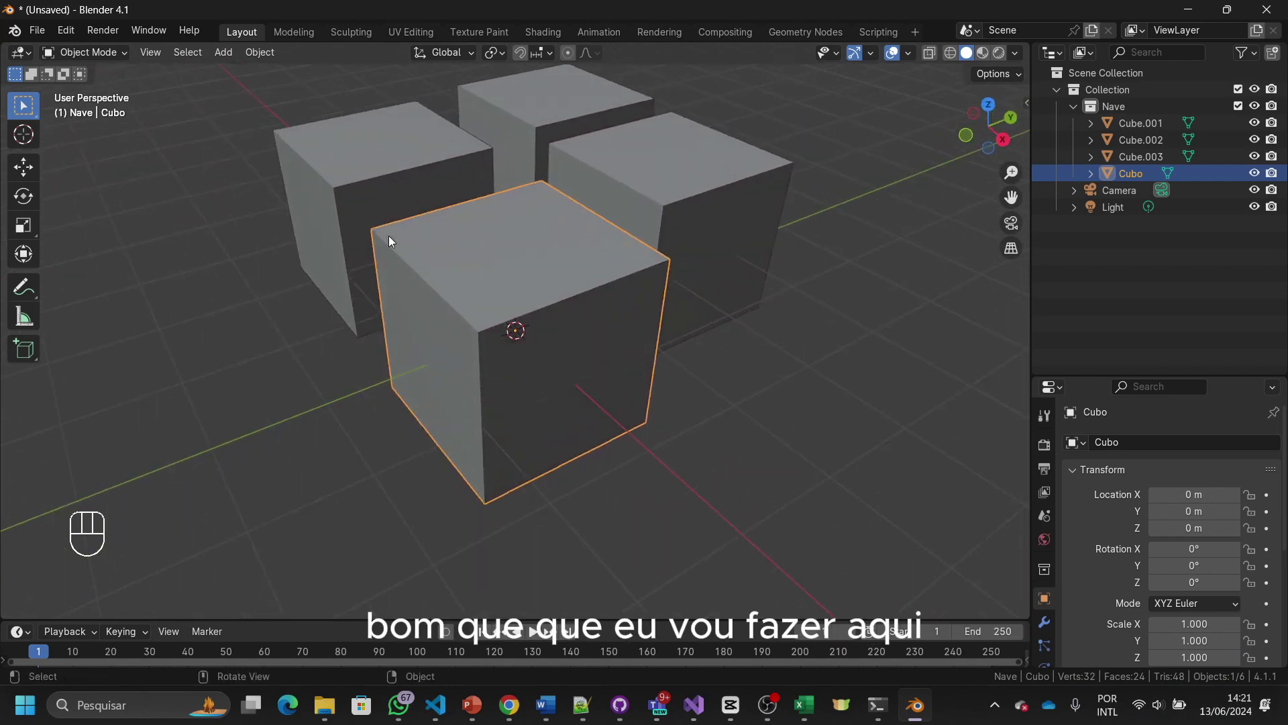
Step: Select the three cubes Cube.001, Cube.002 and Cube.003 together and delete them, keeping only Cubo
click(404, 193)
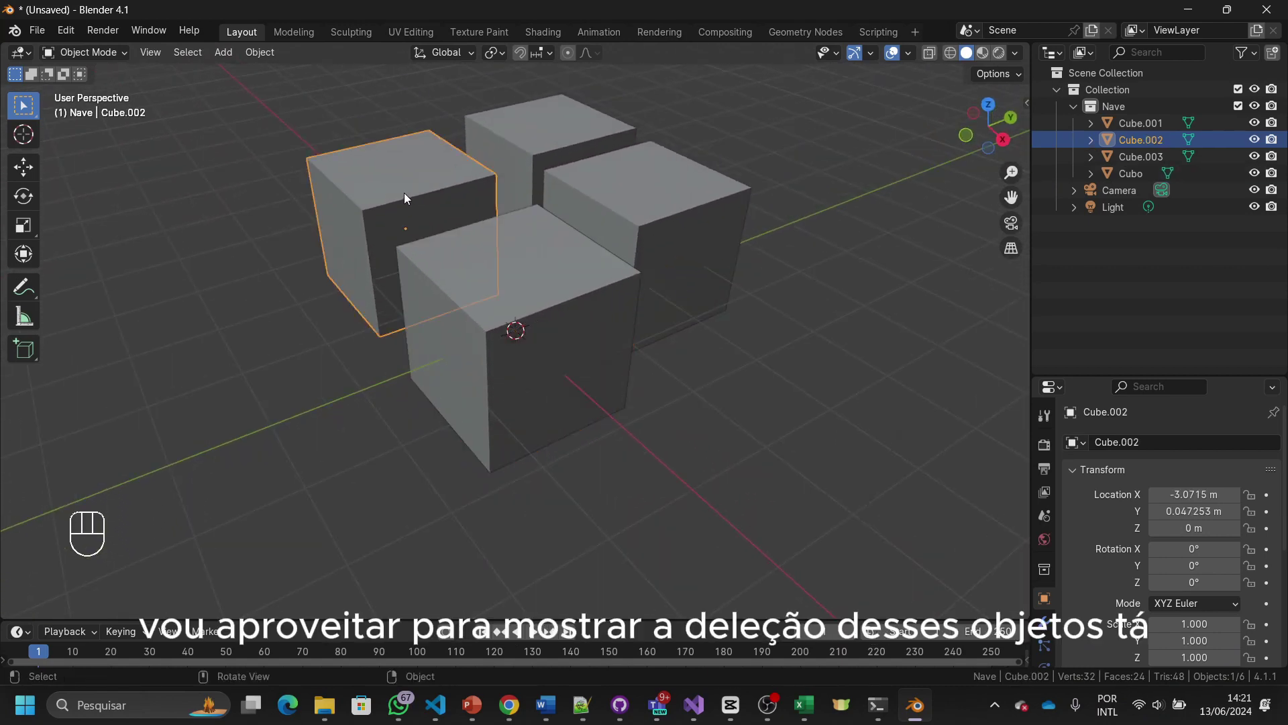
shift+click(545, 138)
shift+click(657, 215)
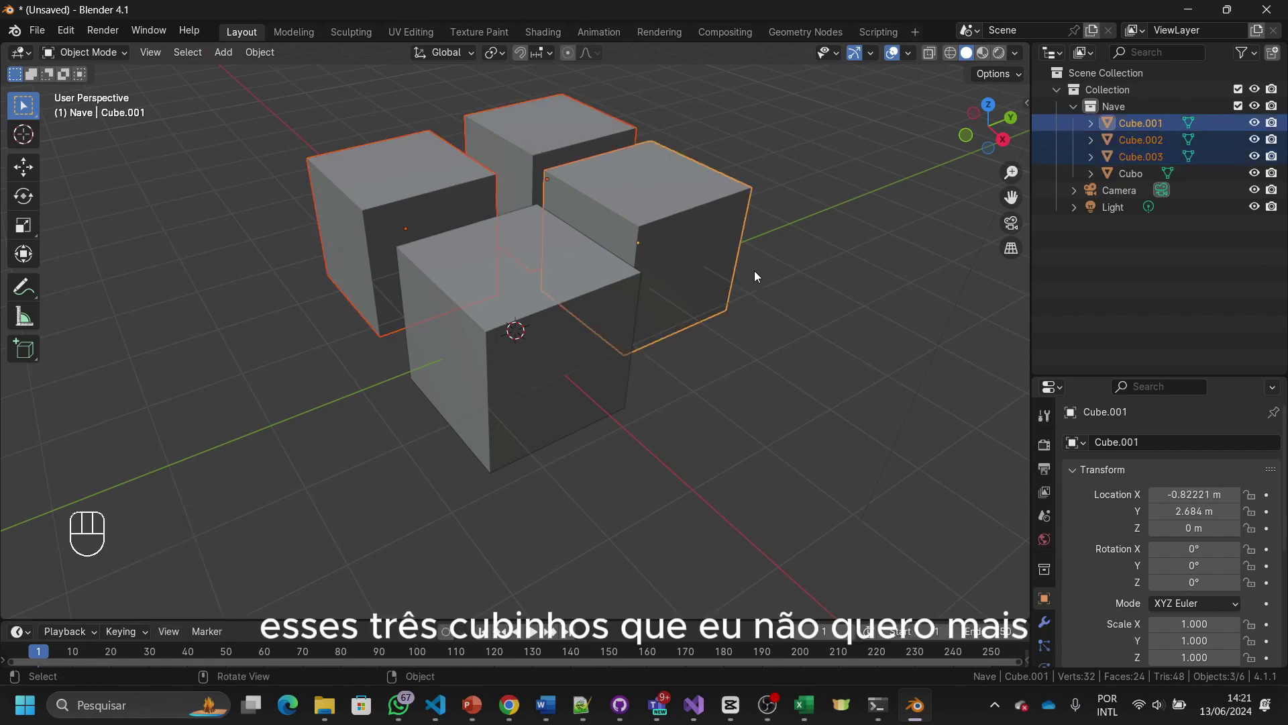
key(Delete)
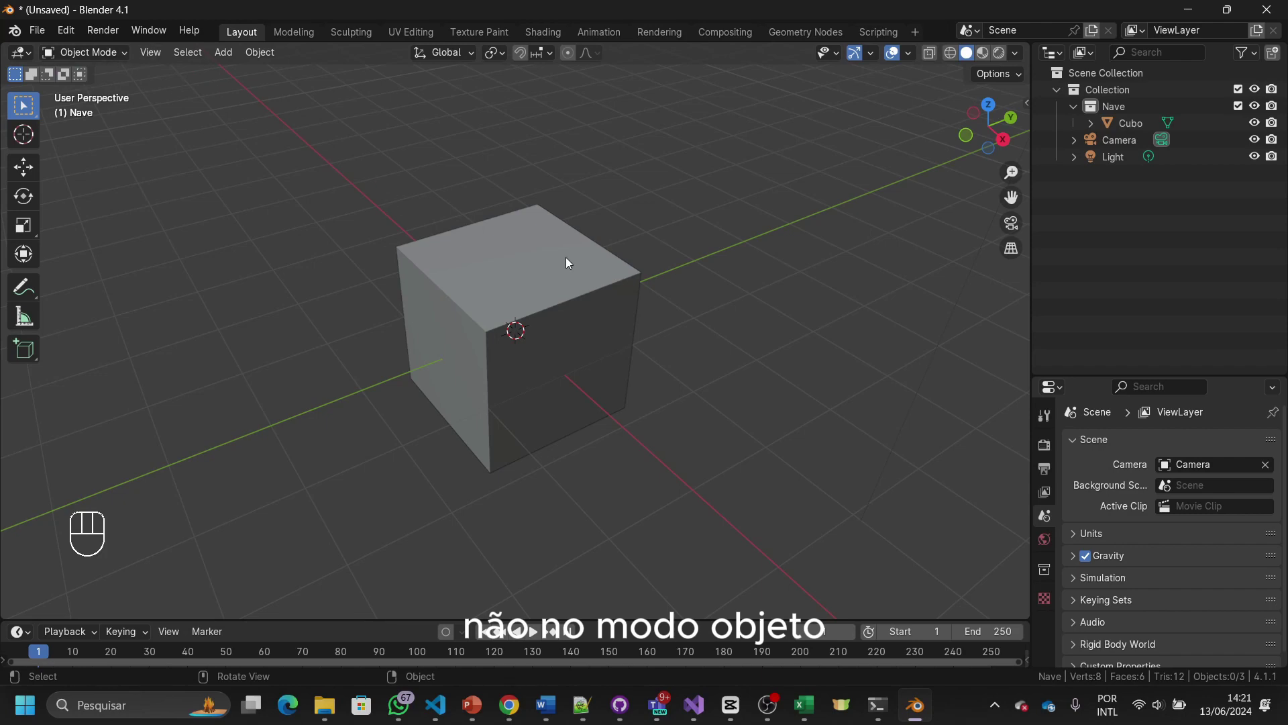
Step: Select Cubo and examine it from the front in relation to the X and Y axes
click(543, 260)
middle_drag(459, 230, 439, 208)
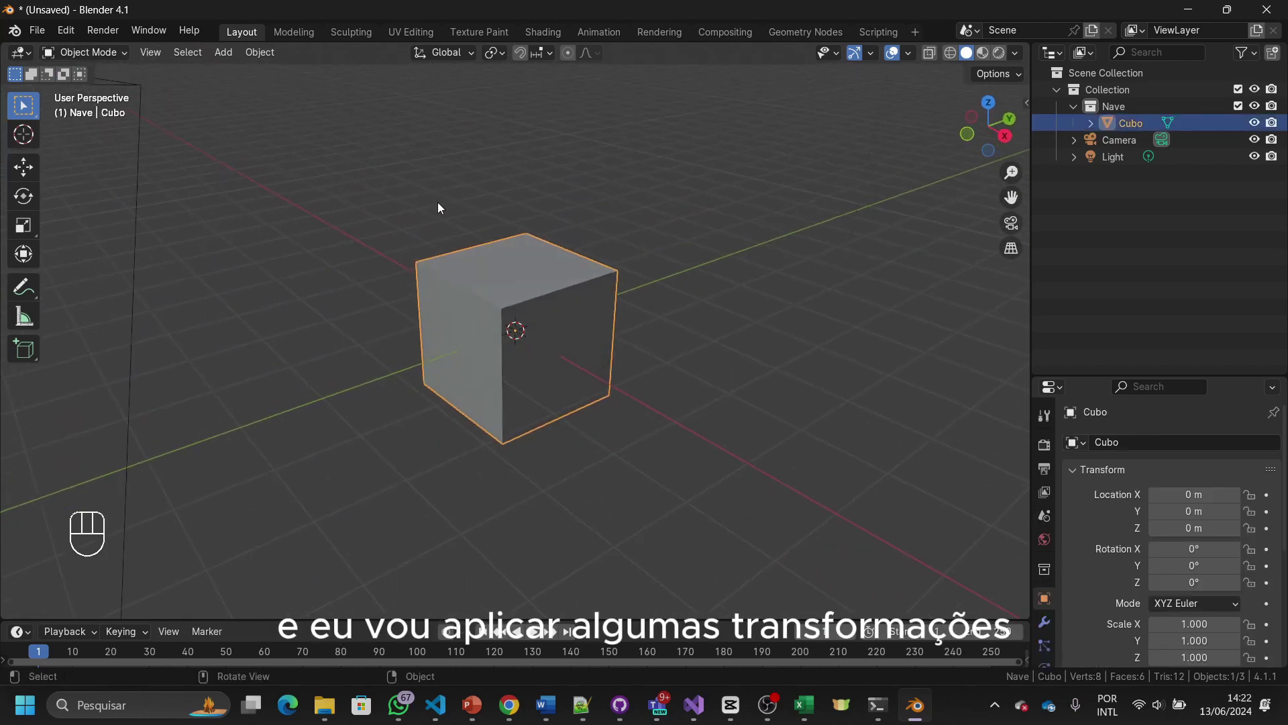
scroll(443, 204, up, 3)
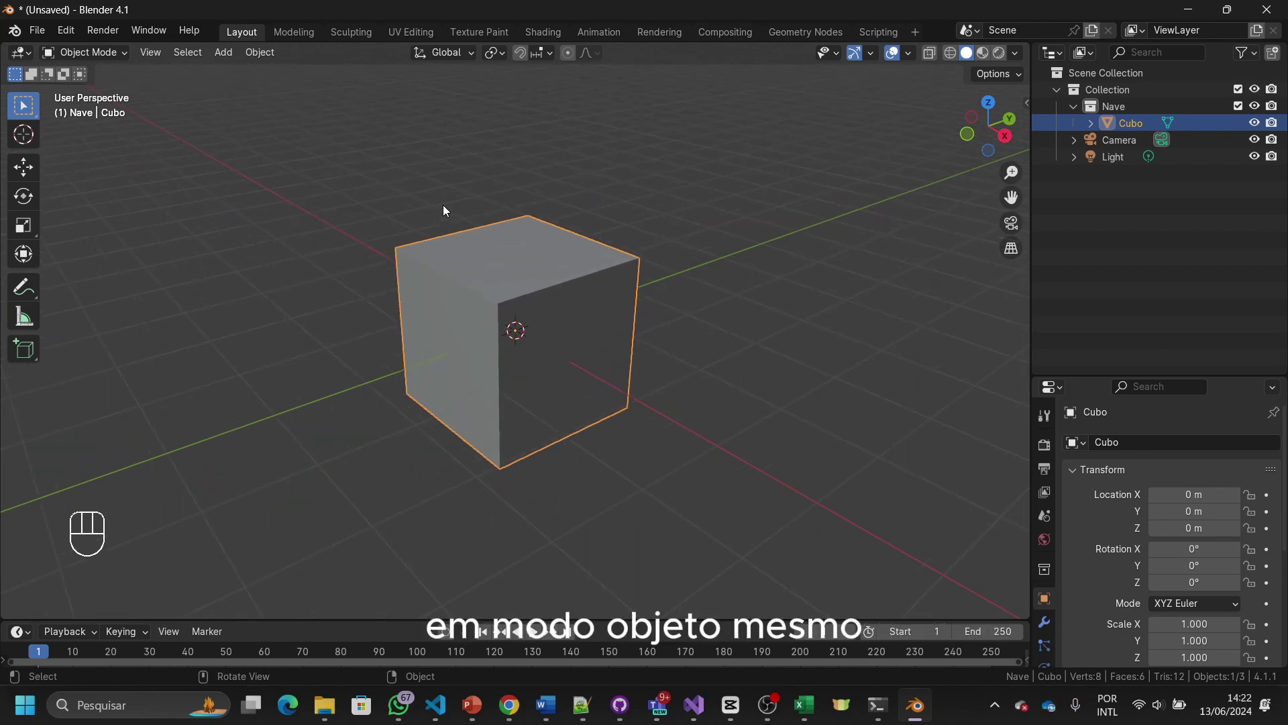
scroll(444, 204, down, 1)
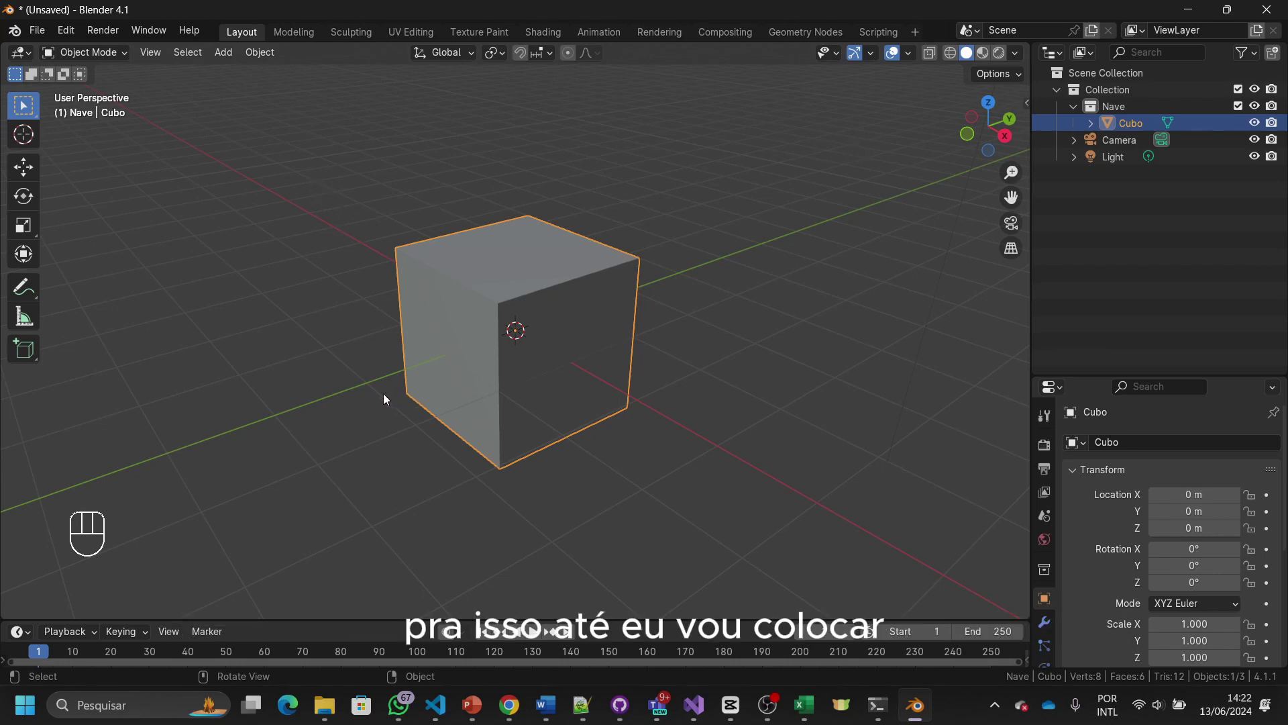
middle_drag(276, 332, 392, 319)
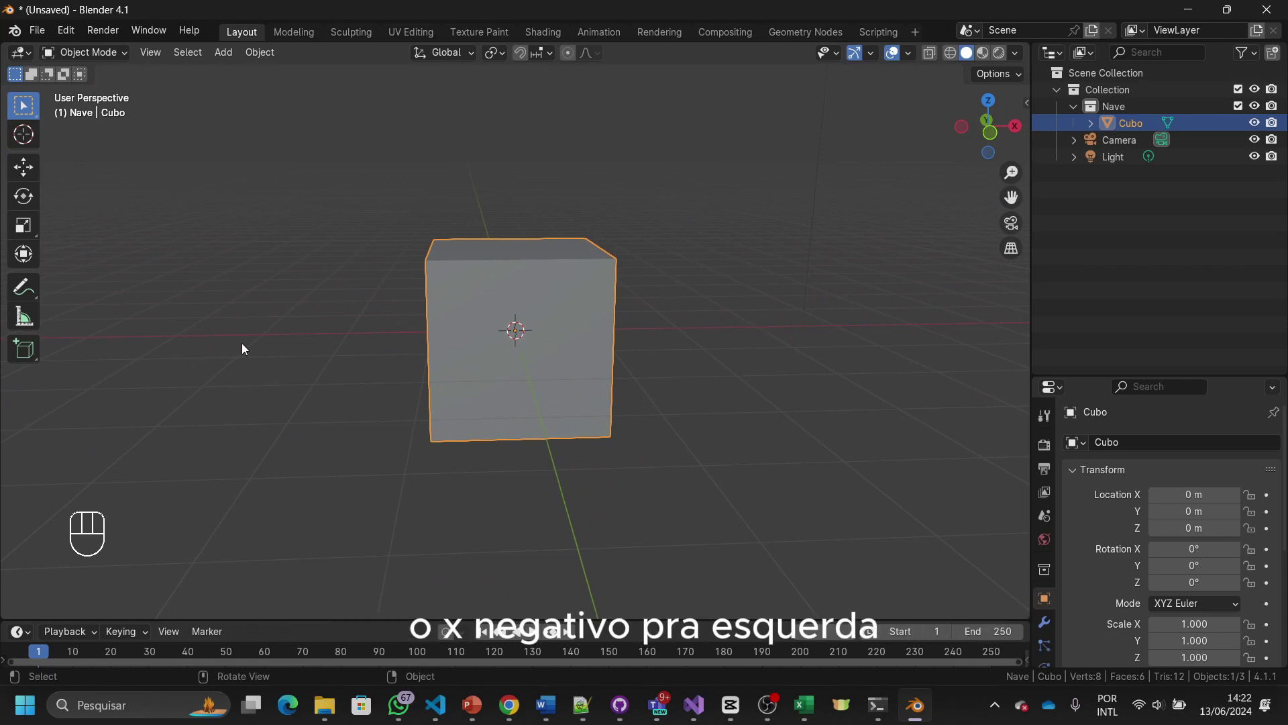
middle_drag(396, 311, 388, 334)
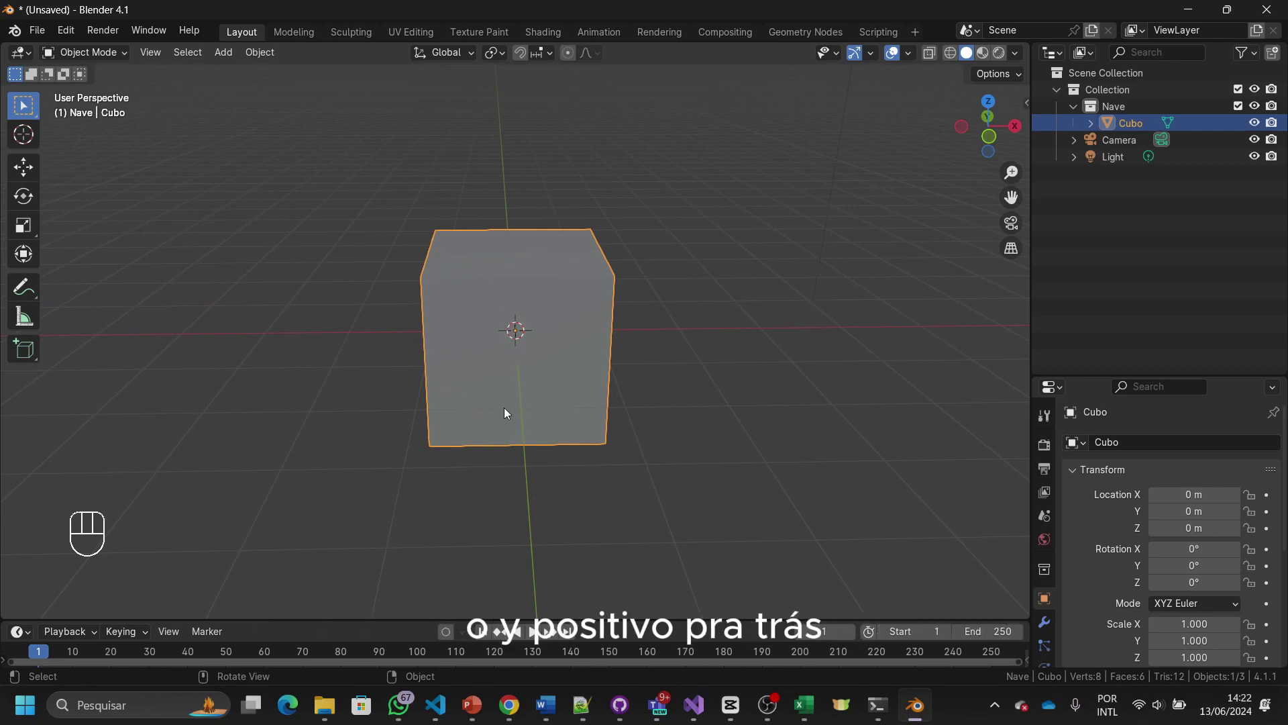
middle_drag(581, 384, 580, 369)
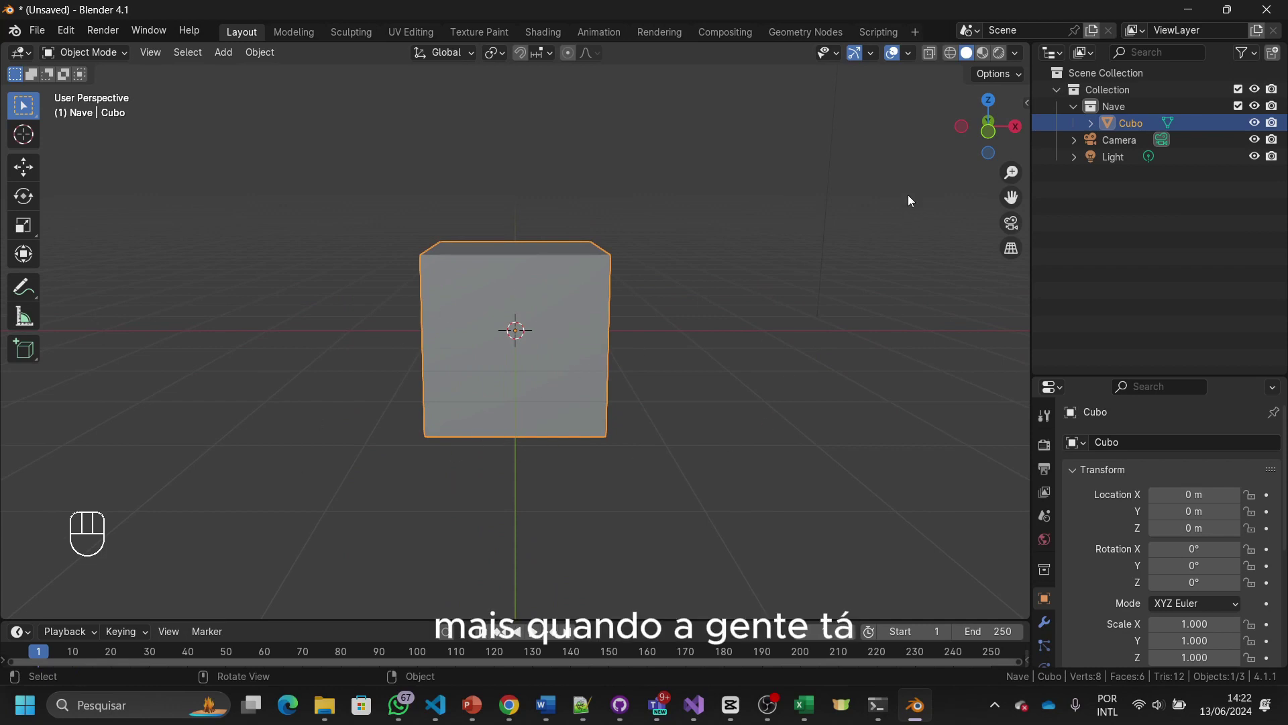
Step: Examine Cubo in the front, left and top orthographic views, and return to the front view
click(993, 134)
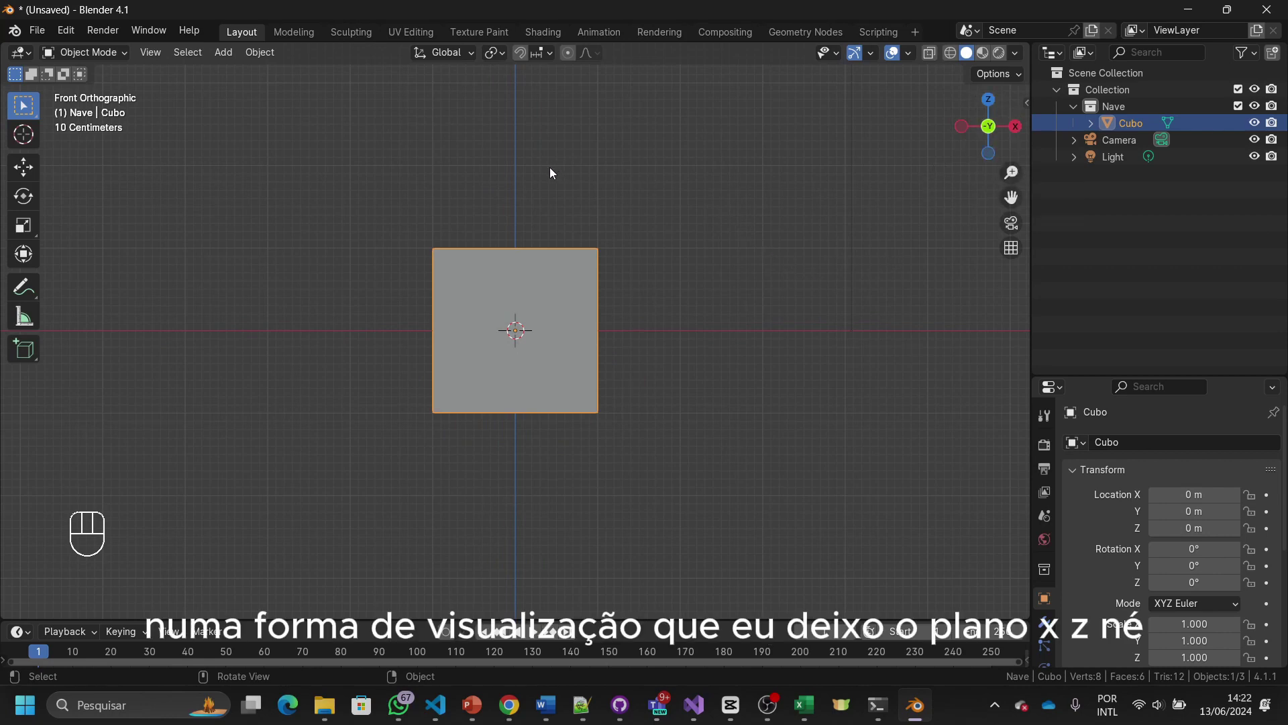
click(963, 127)
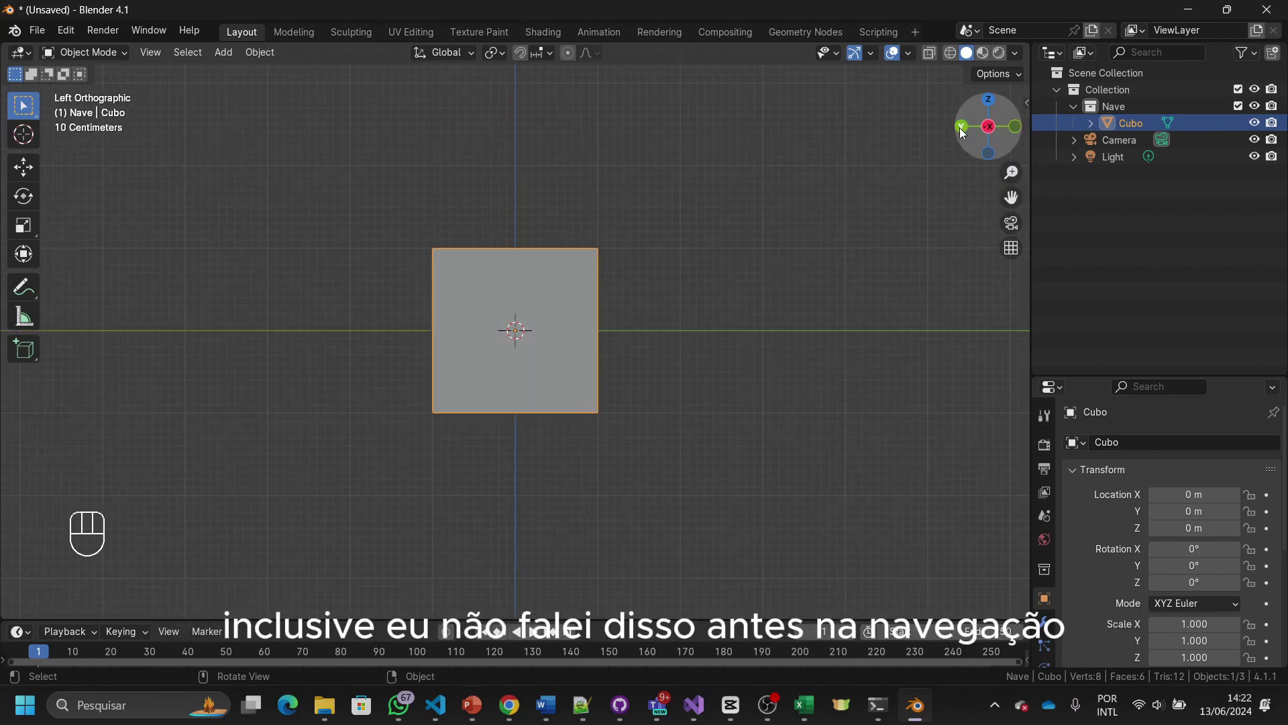
click(988, 99)
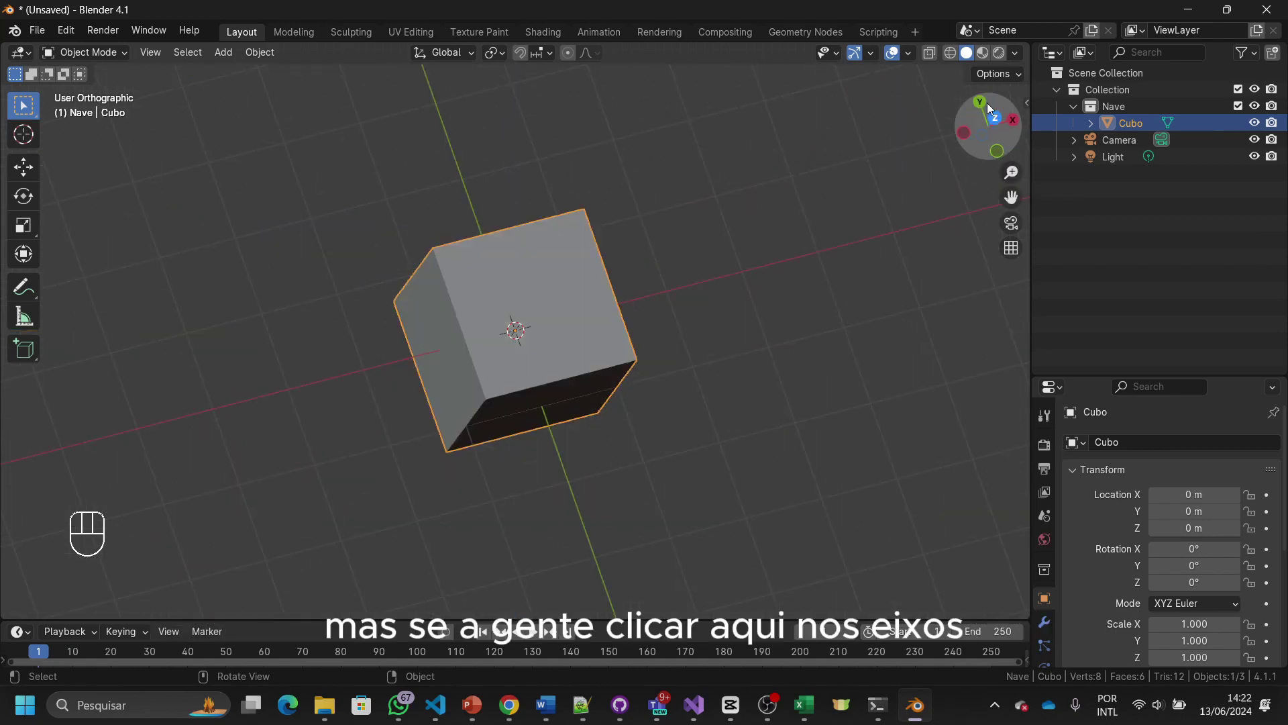
click(990, 154)
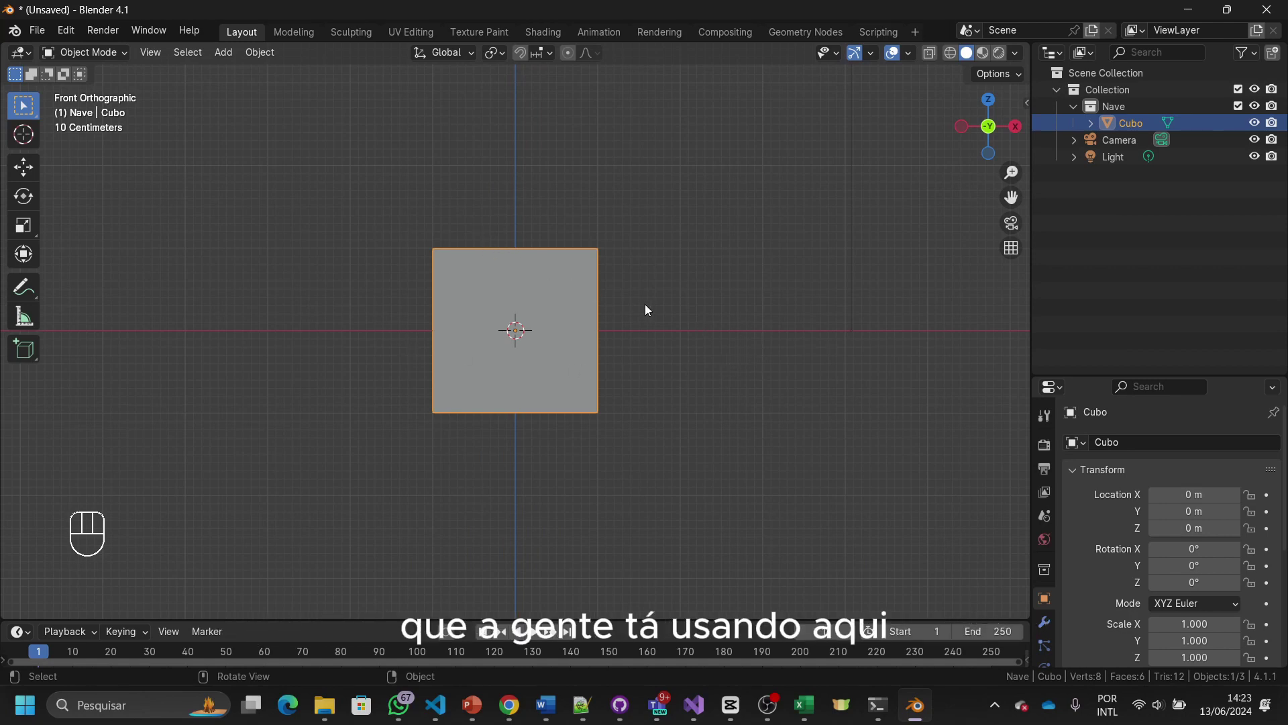
scroll(664, 317, down, 1)
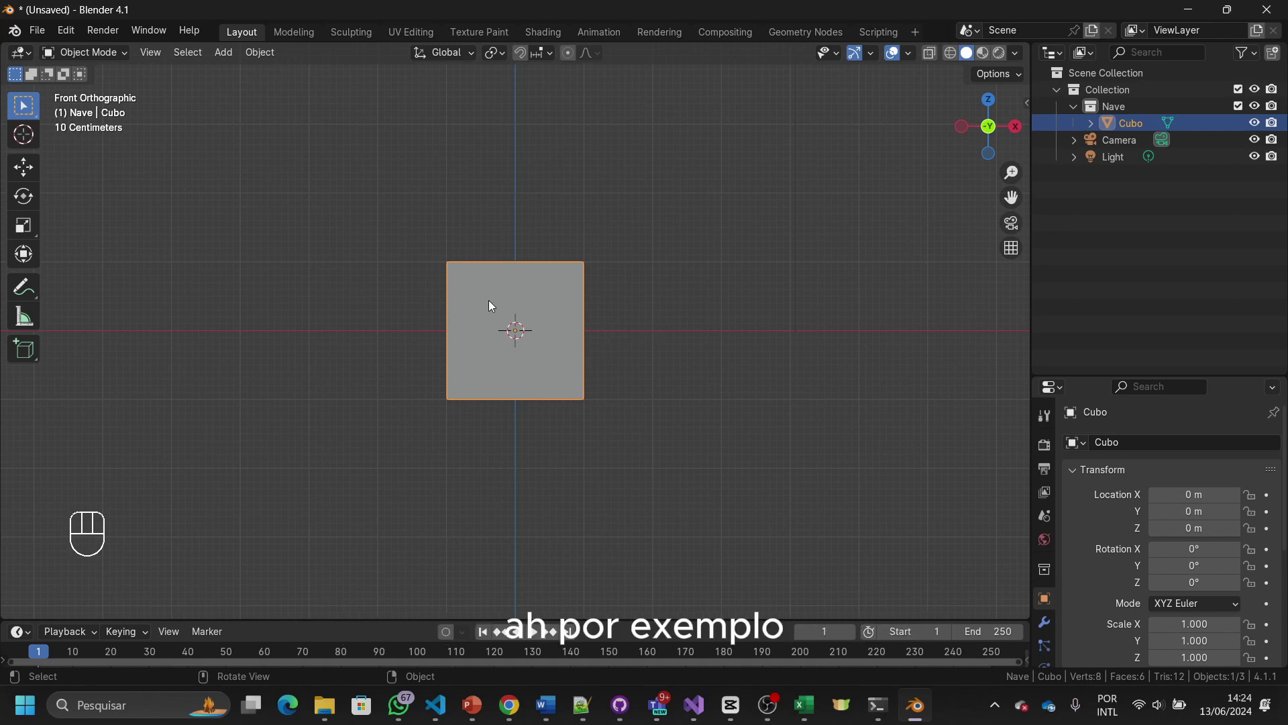
middle_drag(485, 279, 509, 332)
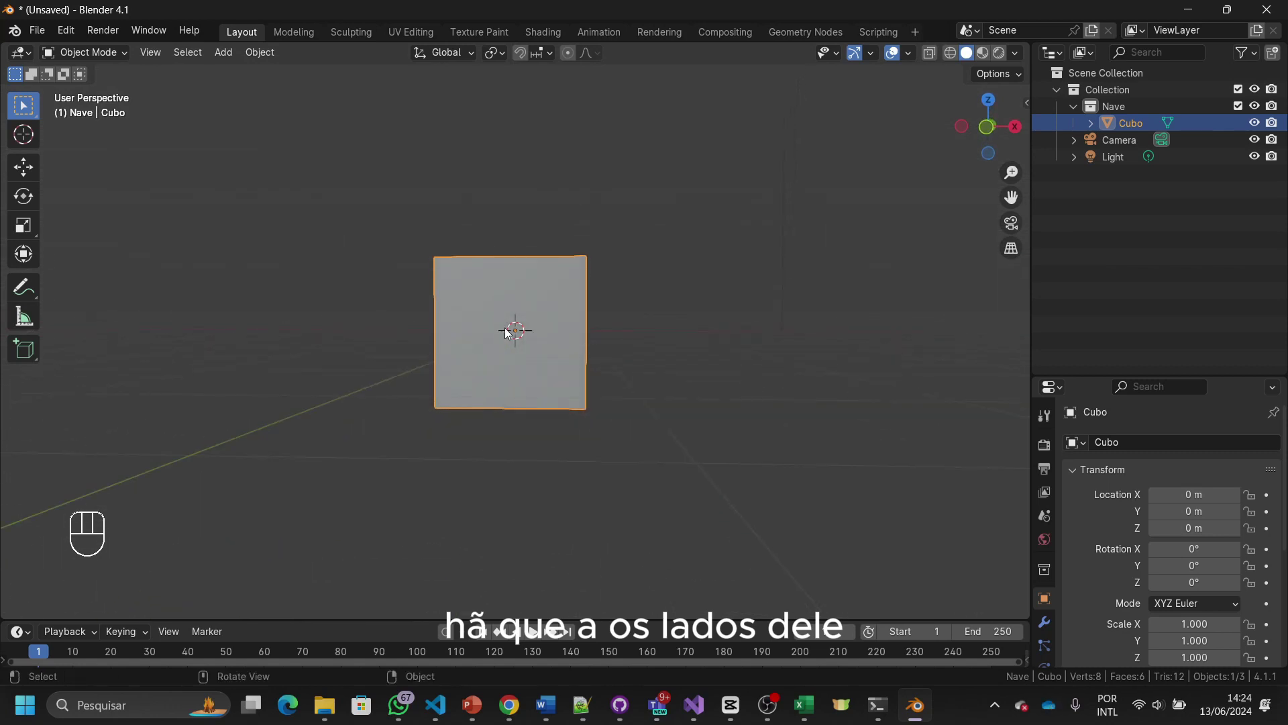
click(984, 132)
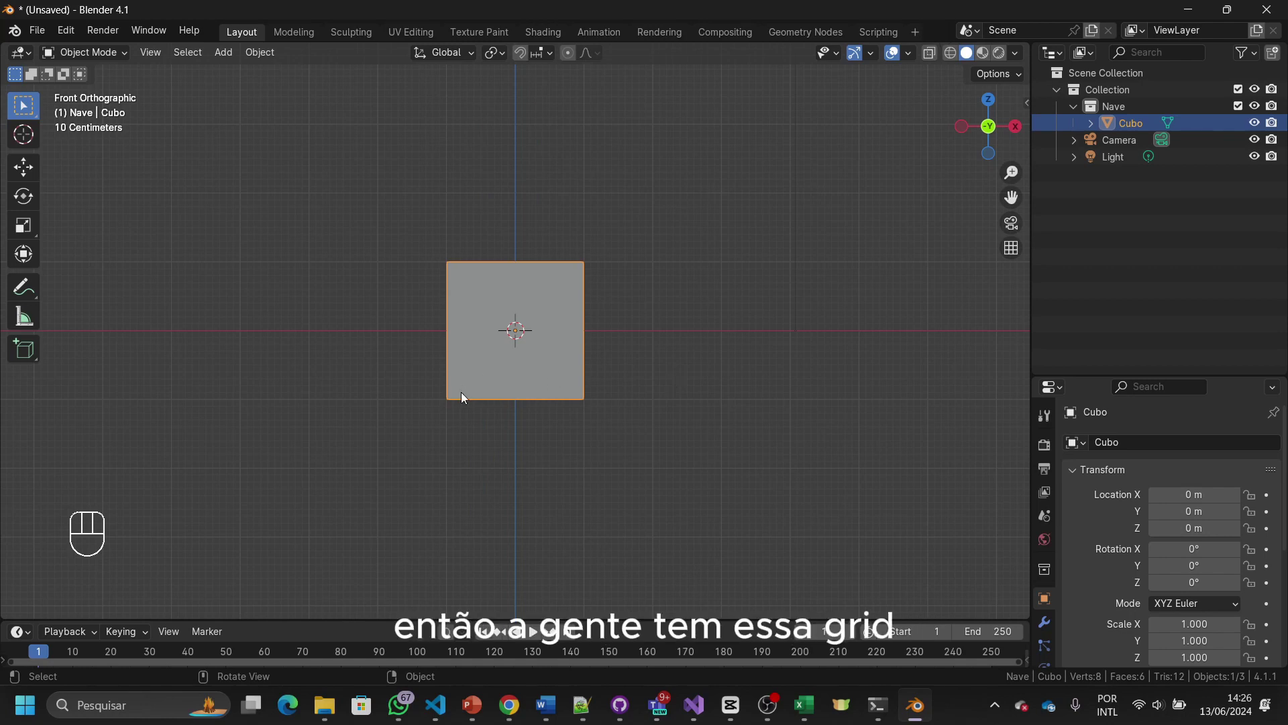
Step: Examine the floor grid around Cubo in perspective, and compare the cube's size with the grid in front orthographic view
middle_drag(662, 377, 656, 458)
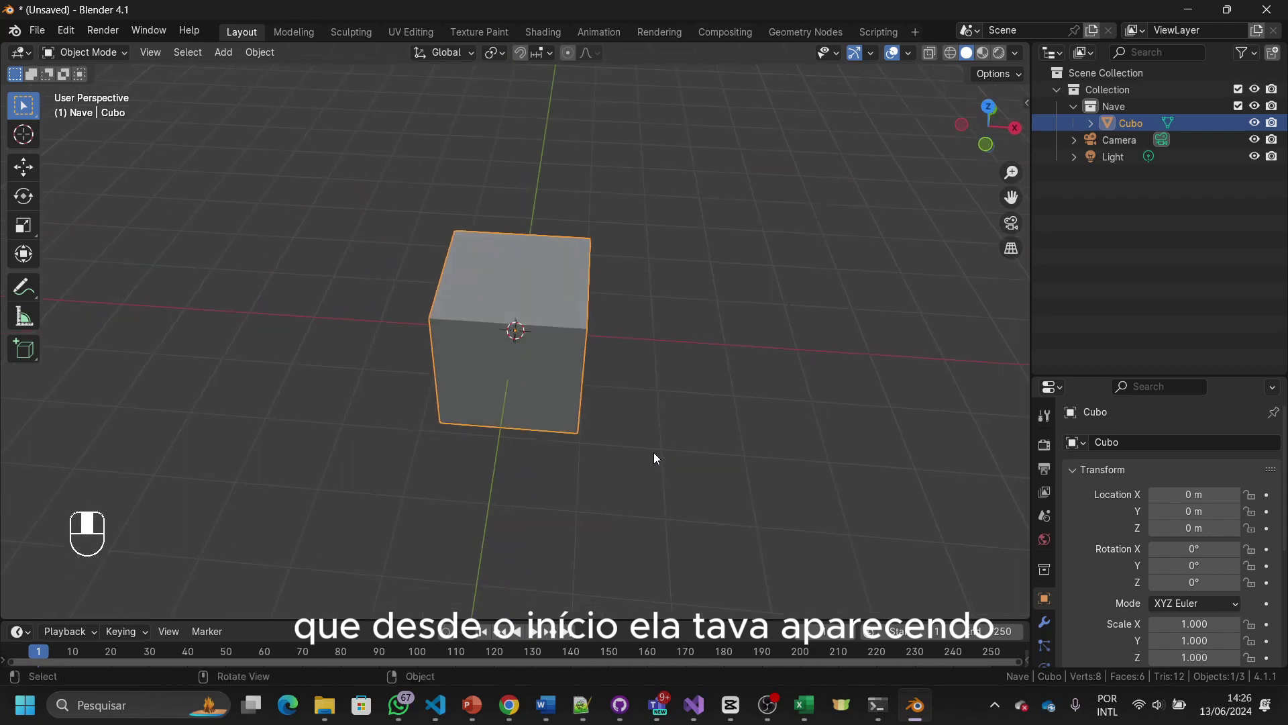
middle_drag(793, 467, 616, 390)
middle_drag(892, 402, 669, 422)
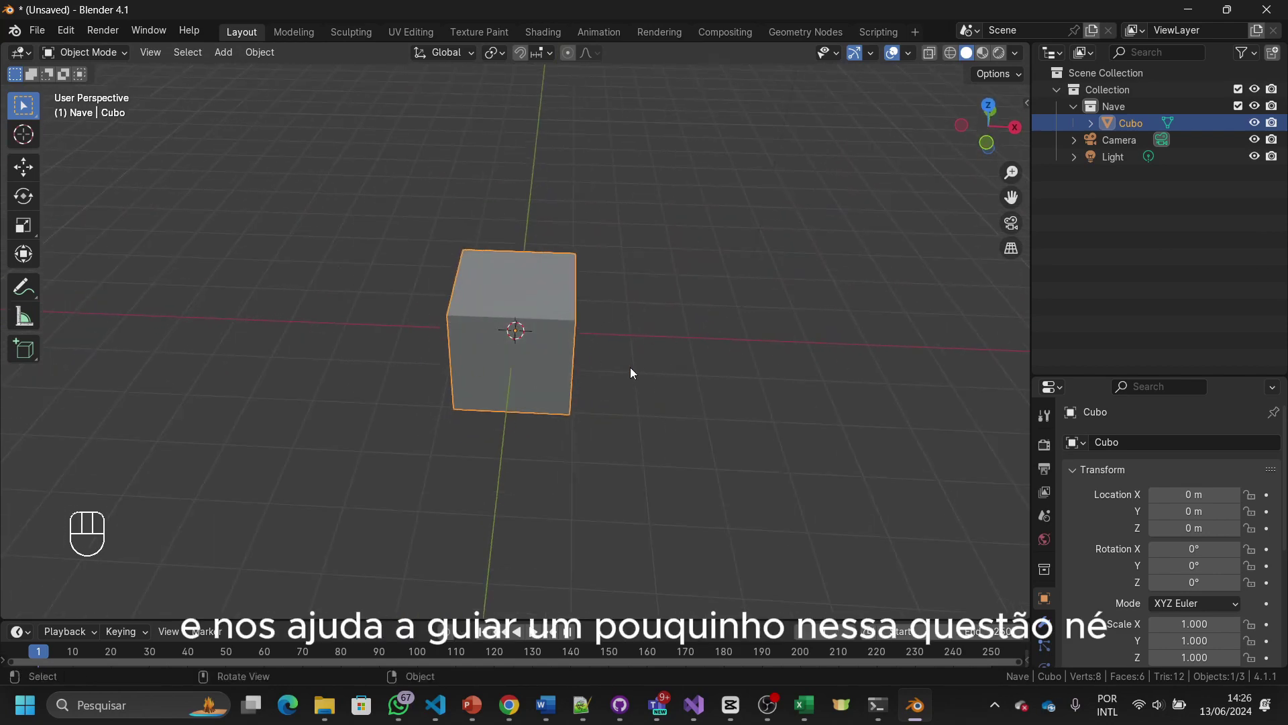
scroll(550, 317, down, 3)
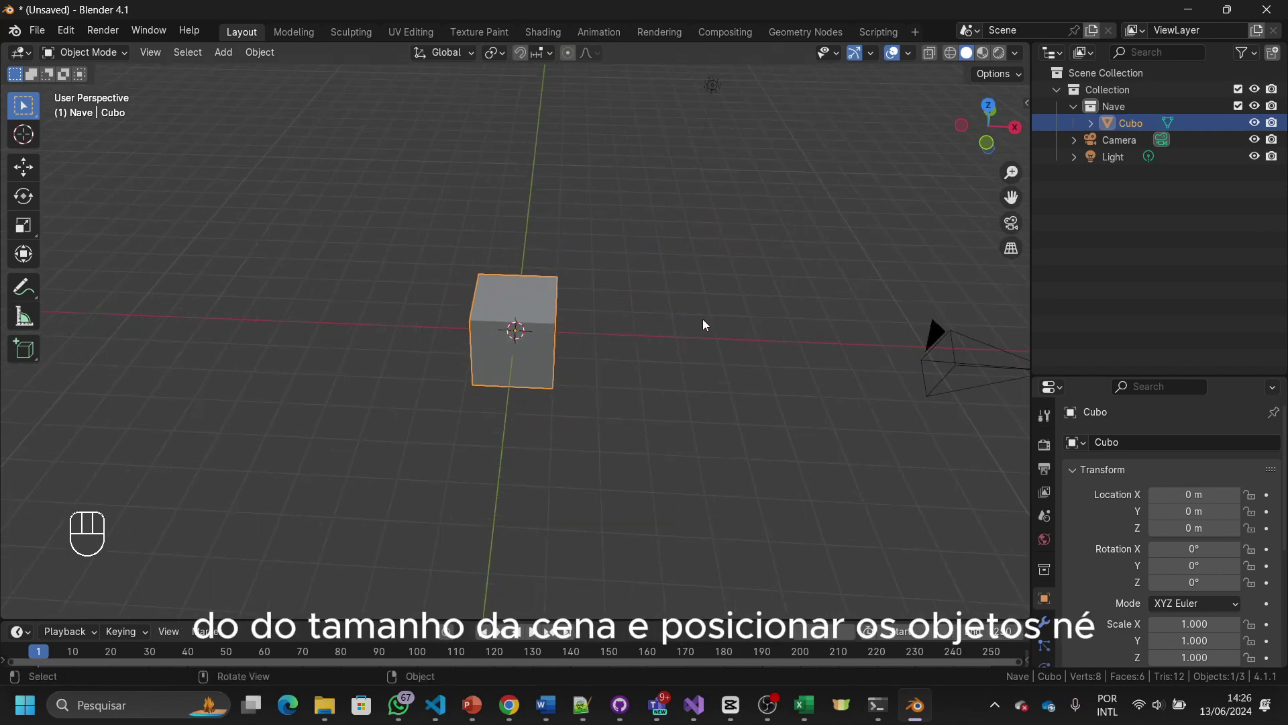
scroll(702, 324, up, 2)
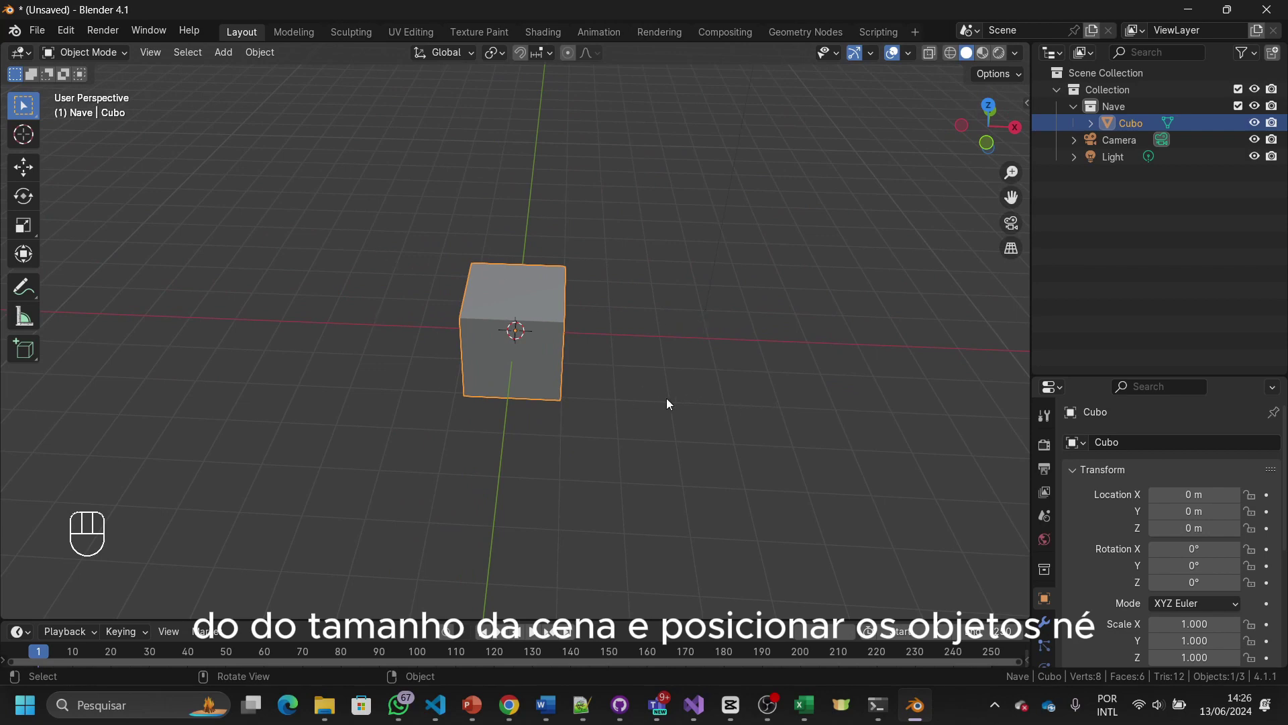
middle_drag(669, 403, 658, 366)
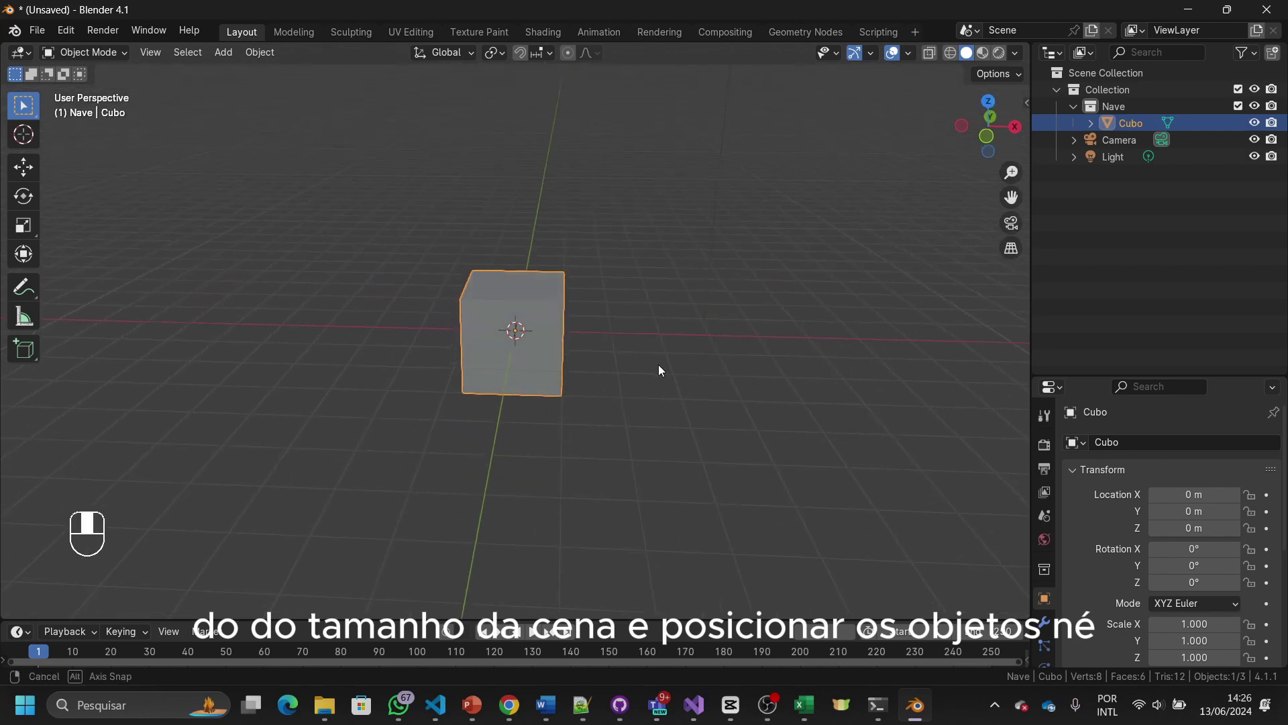
click(986, 136)
scroll(647, 364, up, 3)
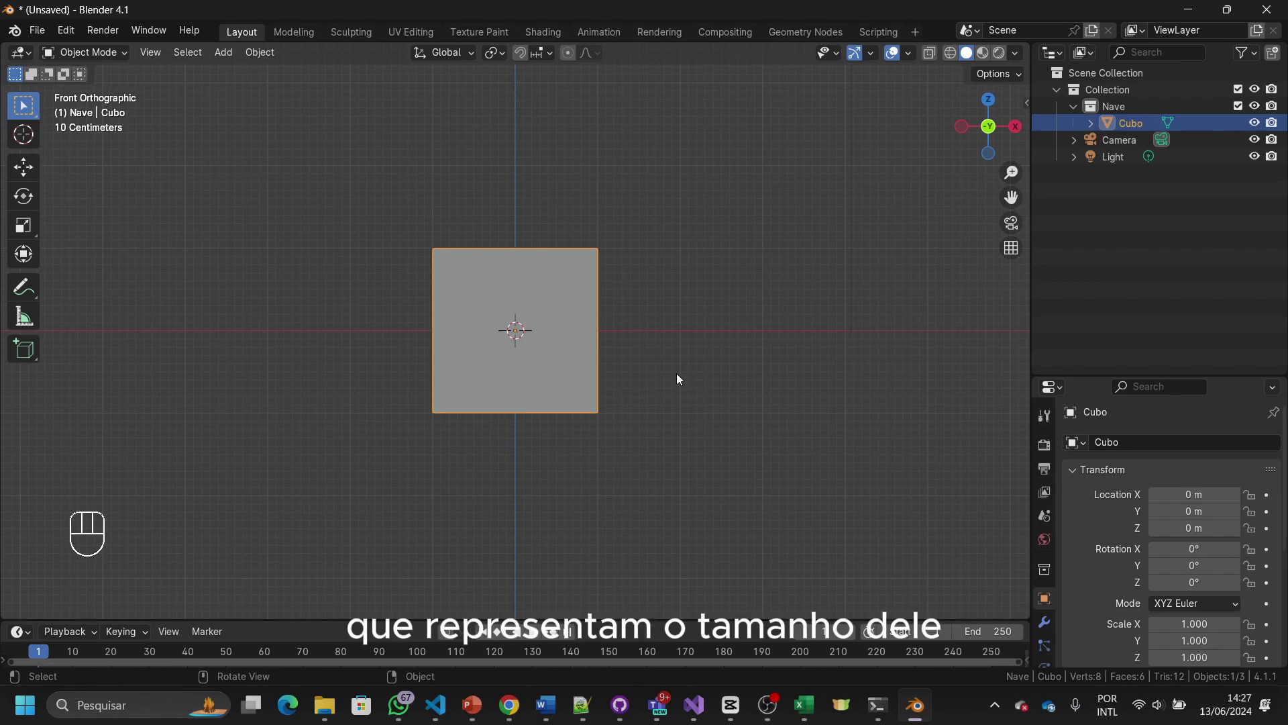
scroll(678, 382, down, 1)
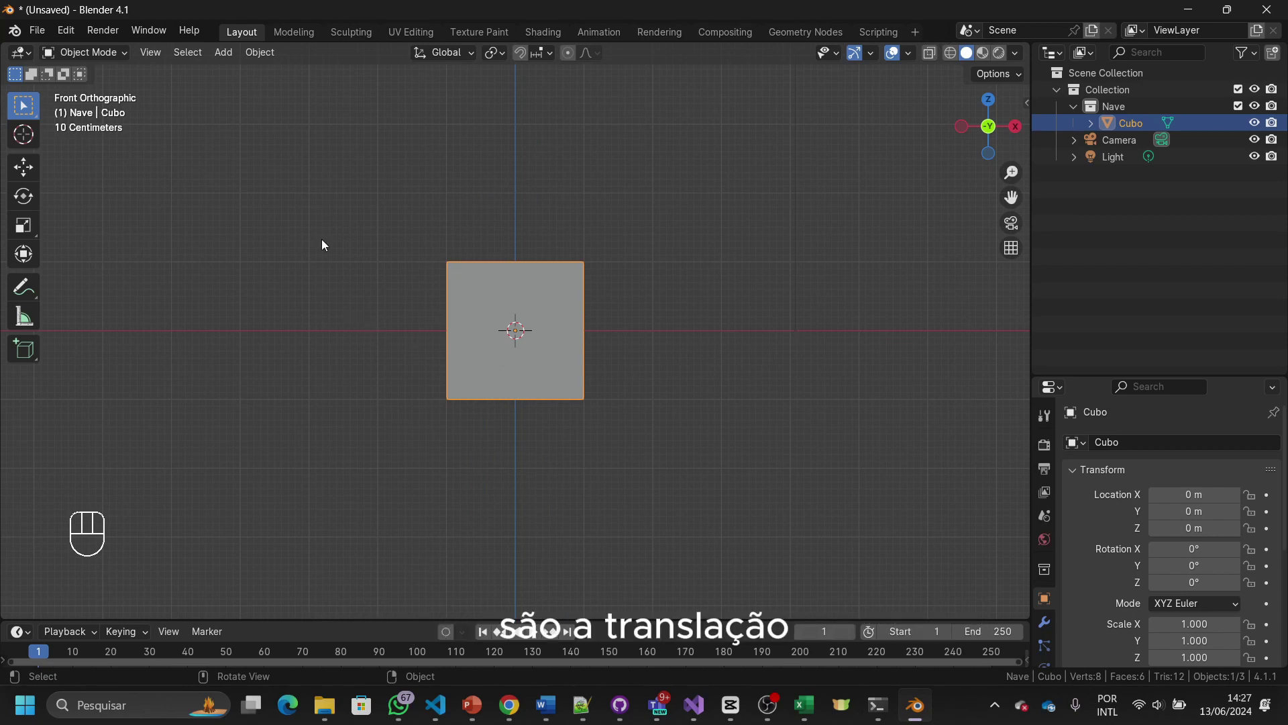
Step: Activate the Move tool, move Cubo about 1.1 m along negative X, and undo the move
click(33, 169)
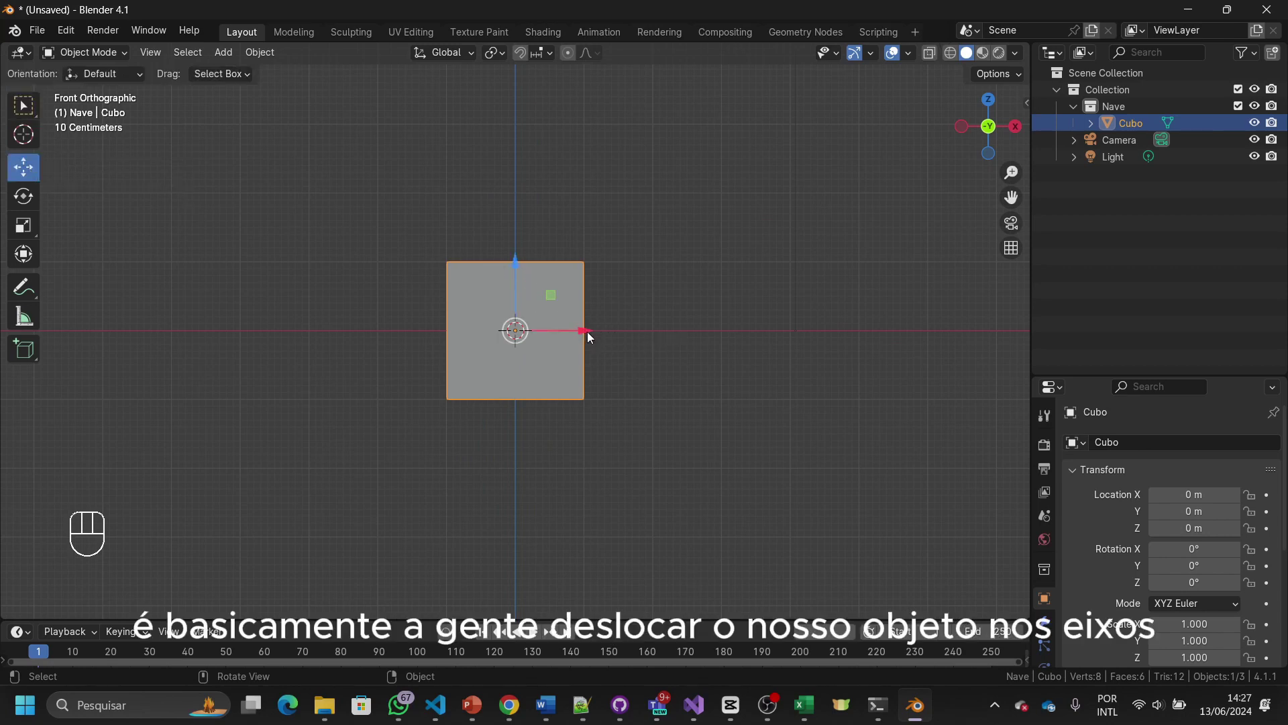
drag(587, 331, 515, 365)
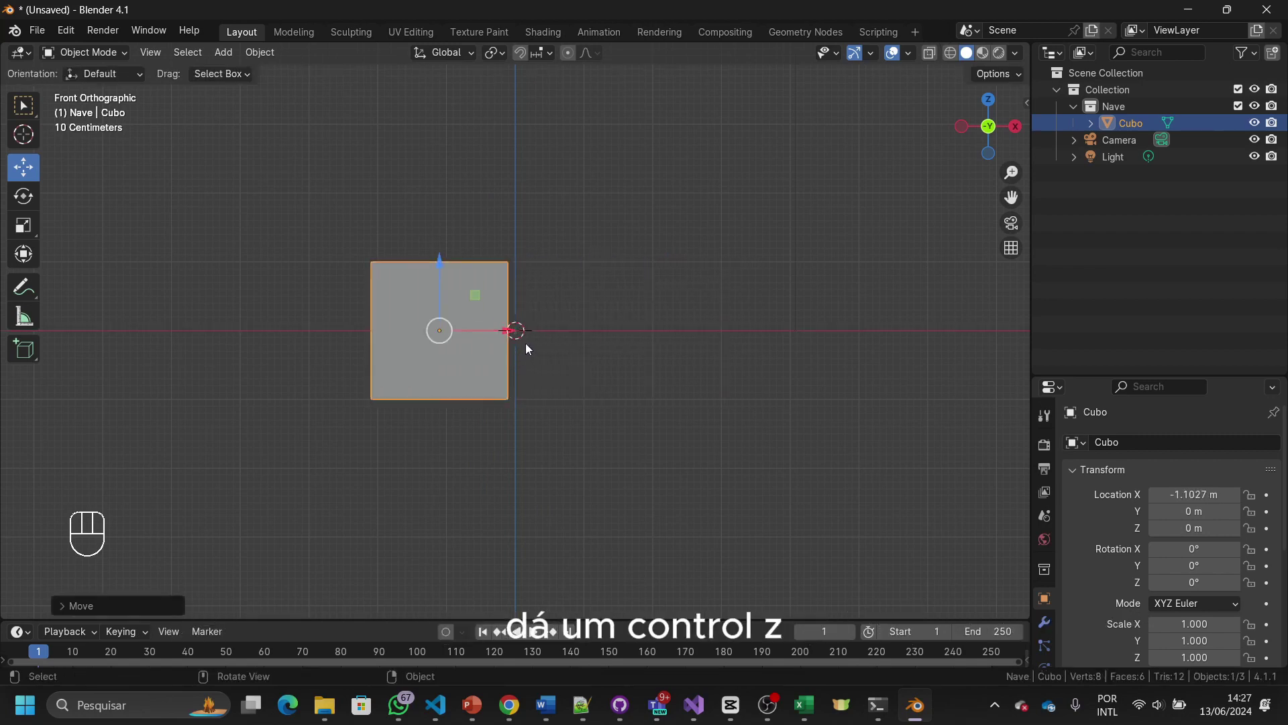
key(ctrl+z)
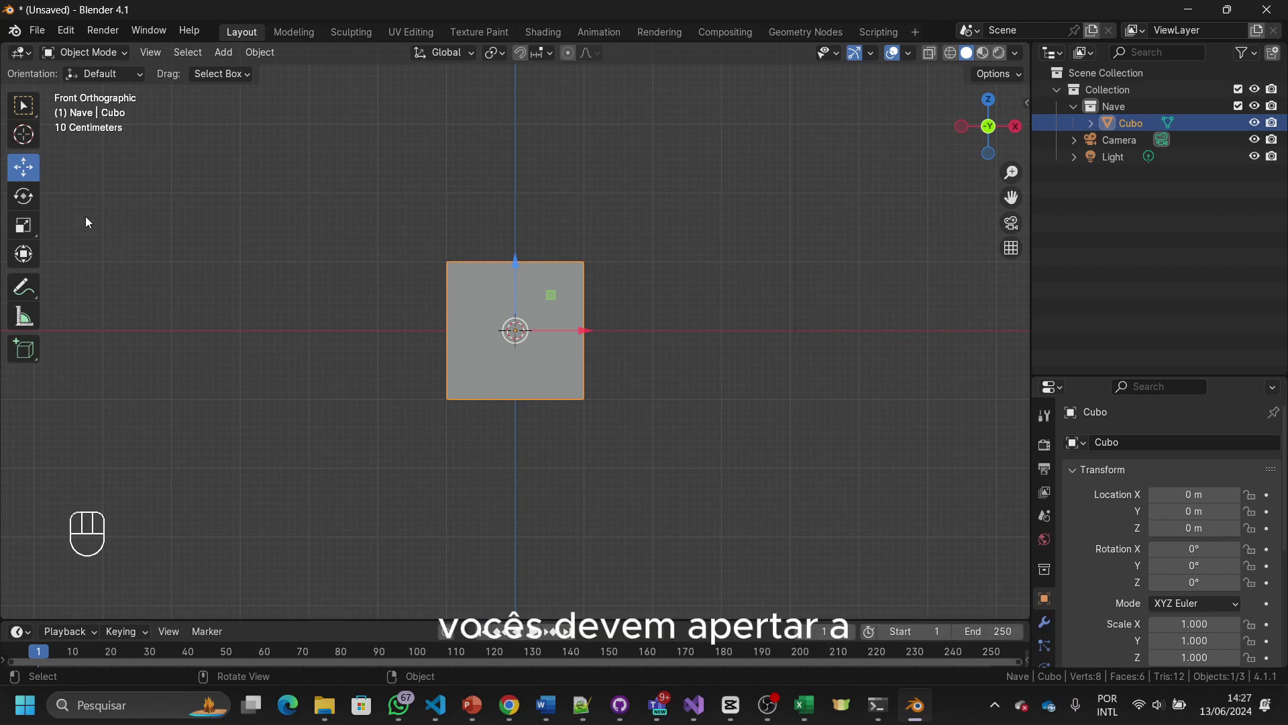
Step: Hide the viewport toolbar and show it again, and move Cubo about 2.7 m along positive X
key(t)
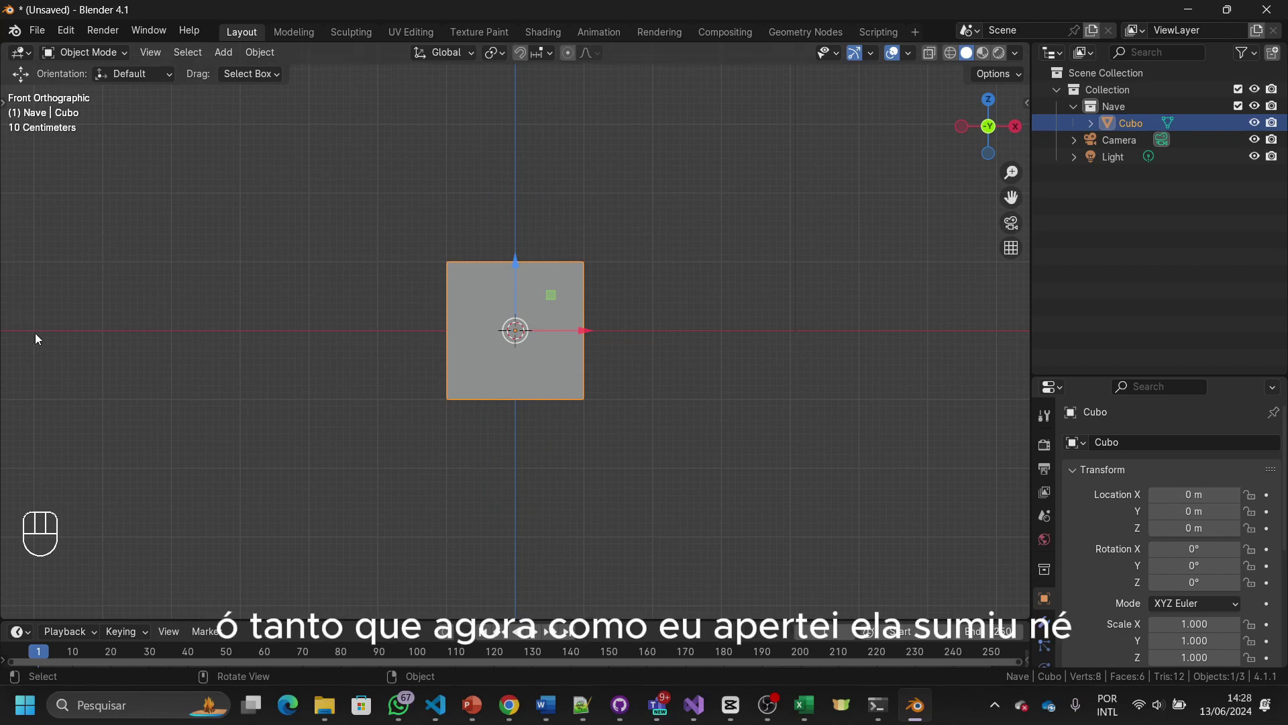
key(t)
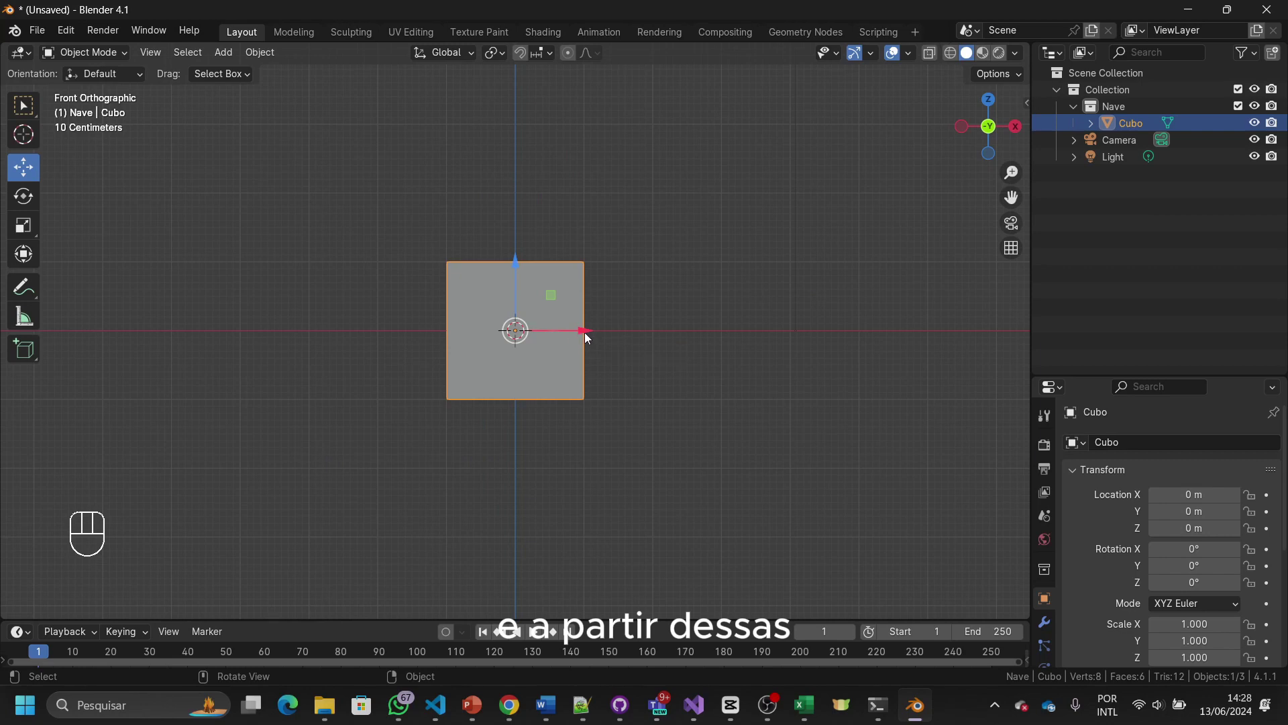
drag(583, 330, 777, 330)
middle_drag(711, 396, 691, 371)
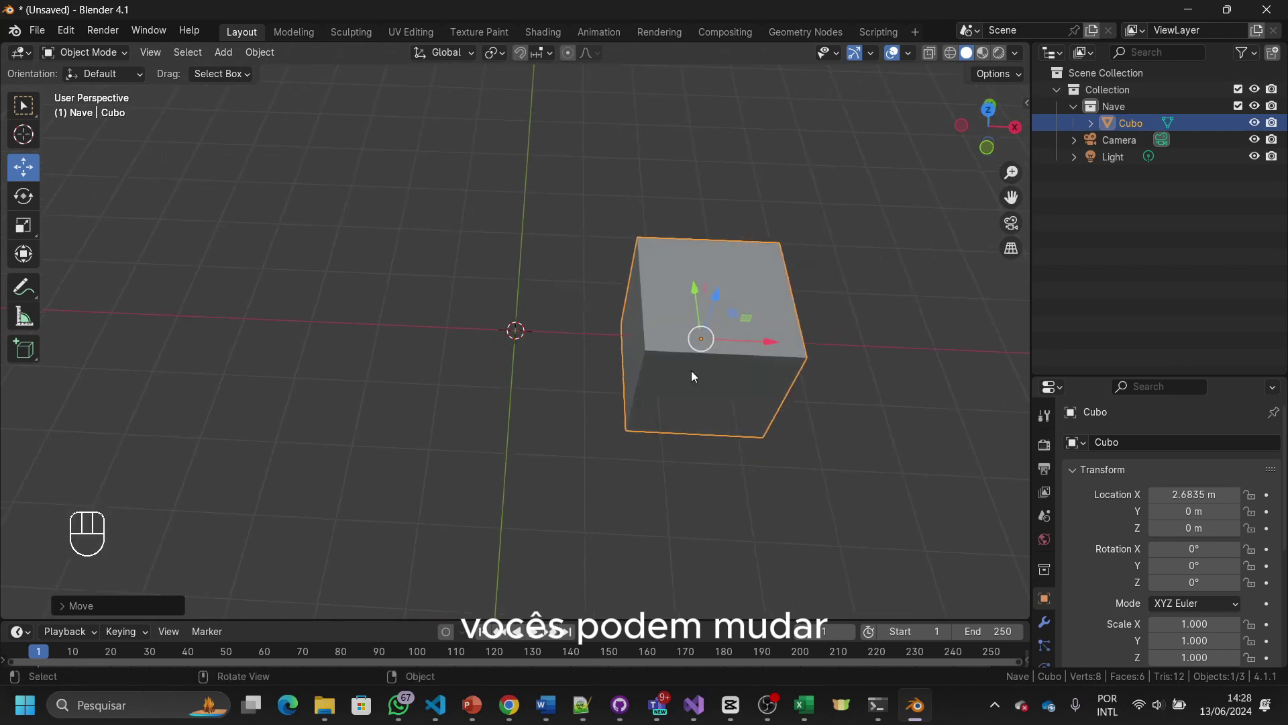
Step: Try moving Cubo along Y and X to about X -1.7 m, Y -1.2 m, and undo these moves
drag(694, 285, 712, 436)
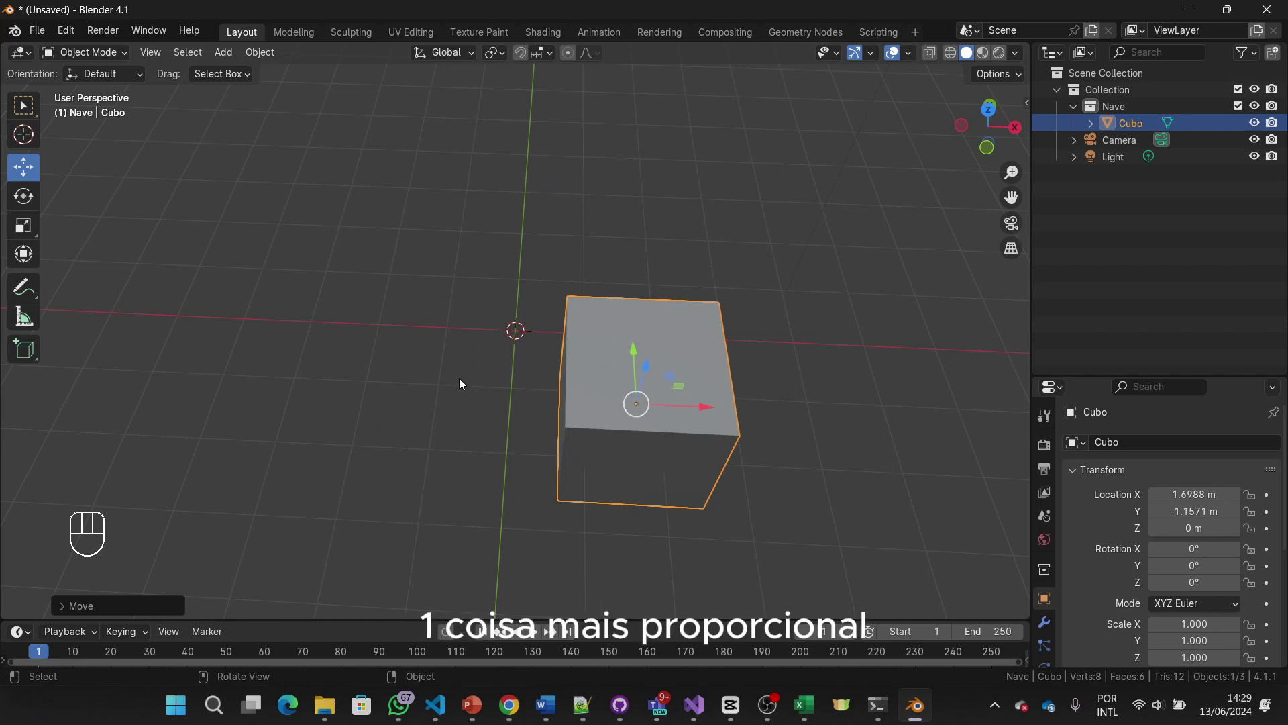
drag(701, 407, 456, 395)
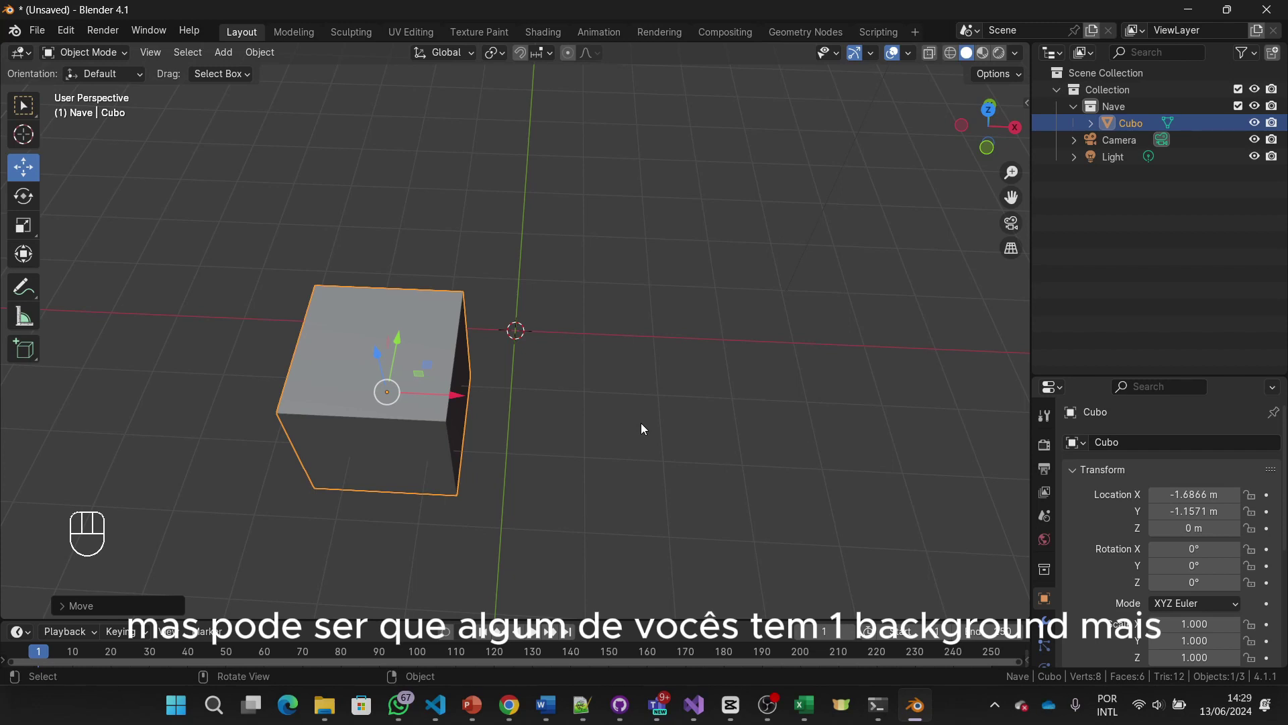
key(ctrl+z)
key(ctrl+z)
key(ctrl+z)
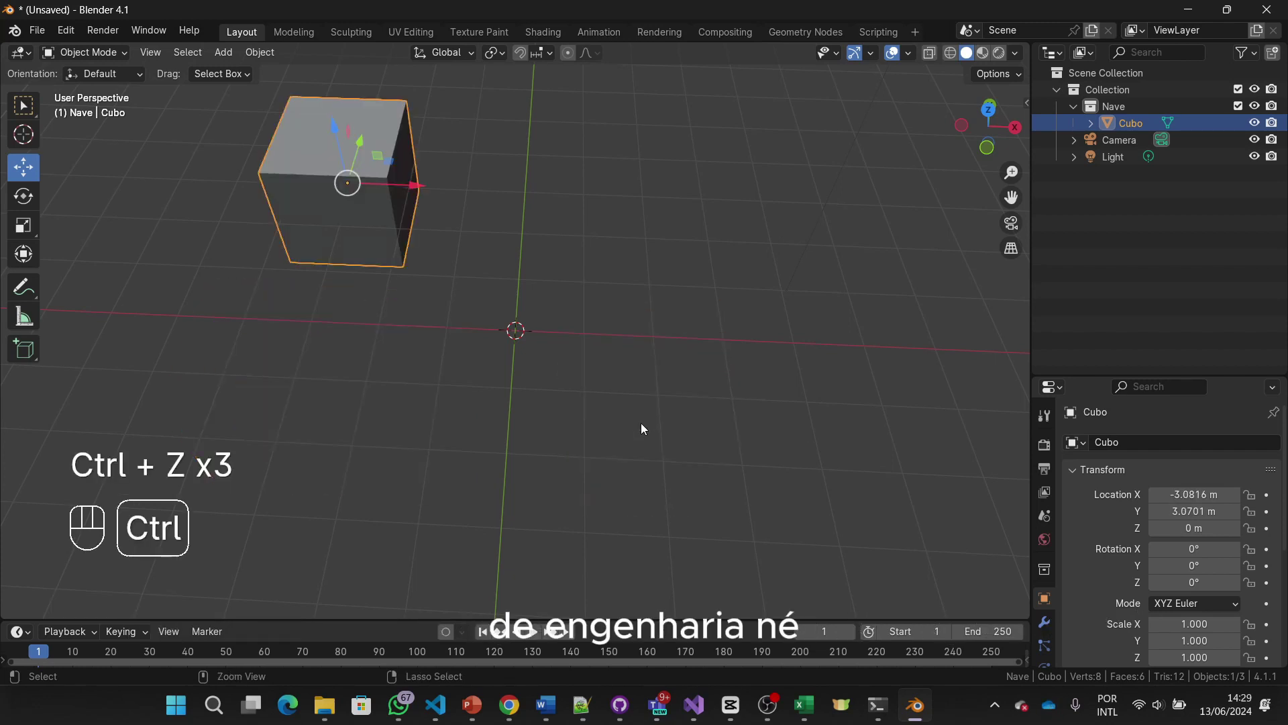
key(ctrl+z)
key(ctrl+z)
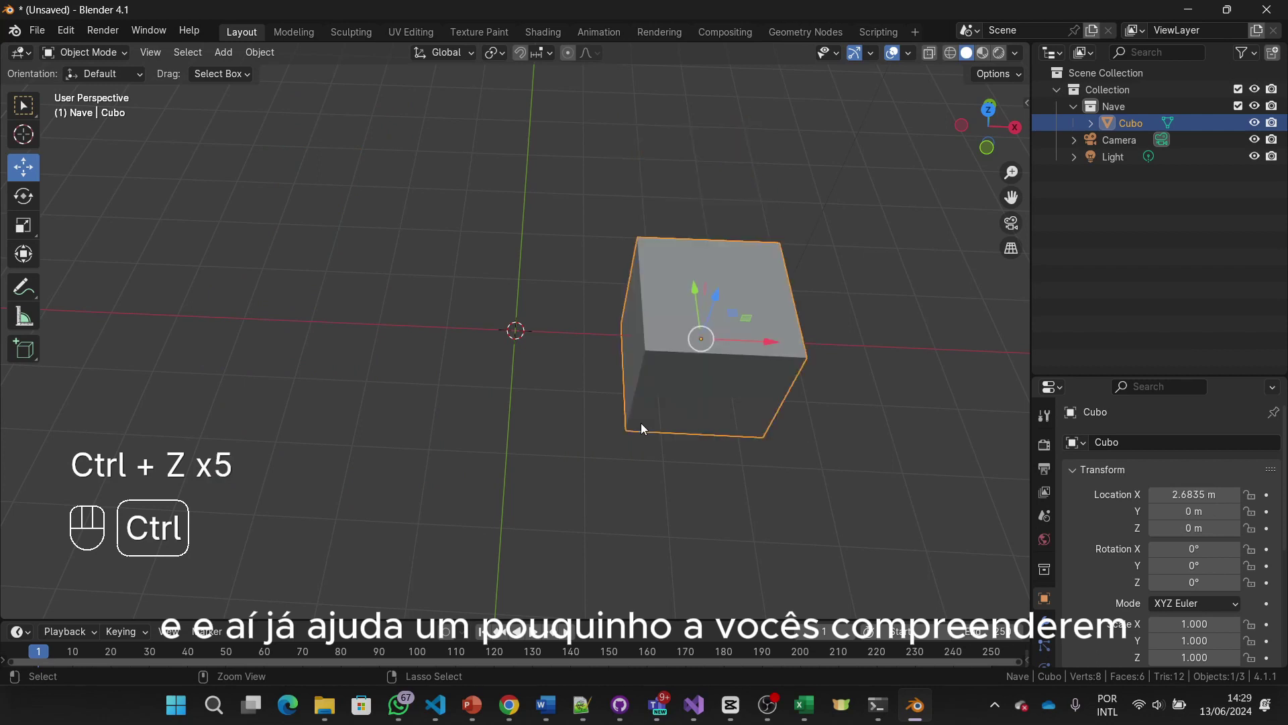
Step: Undo Cubo's last move, and rotate it with the Rotate tool to about X 112.3°, Y -65.9° and Z 104.6°
key(ctrl+z)
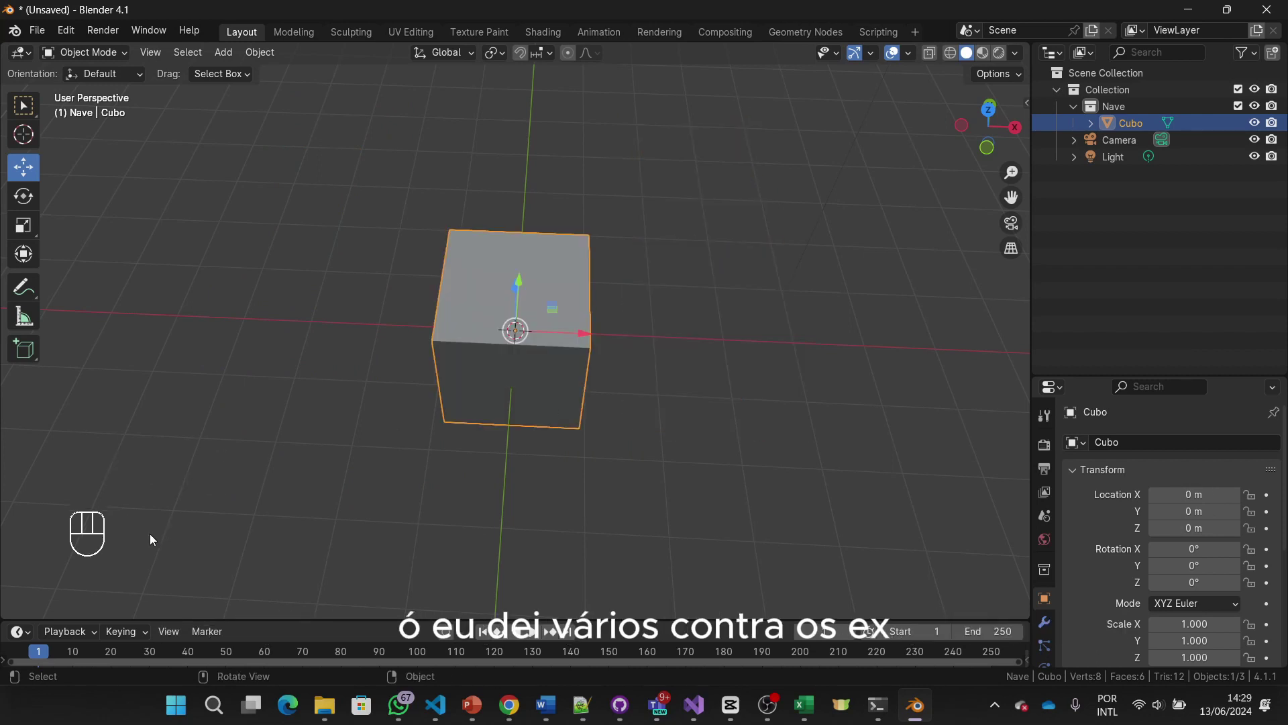
middle_drag(587, 460, 592, 408)
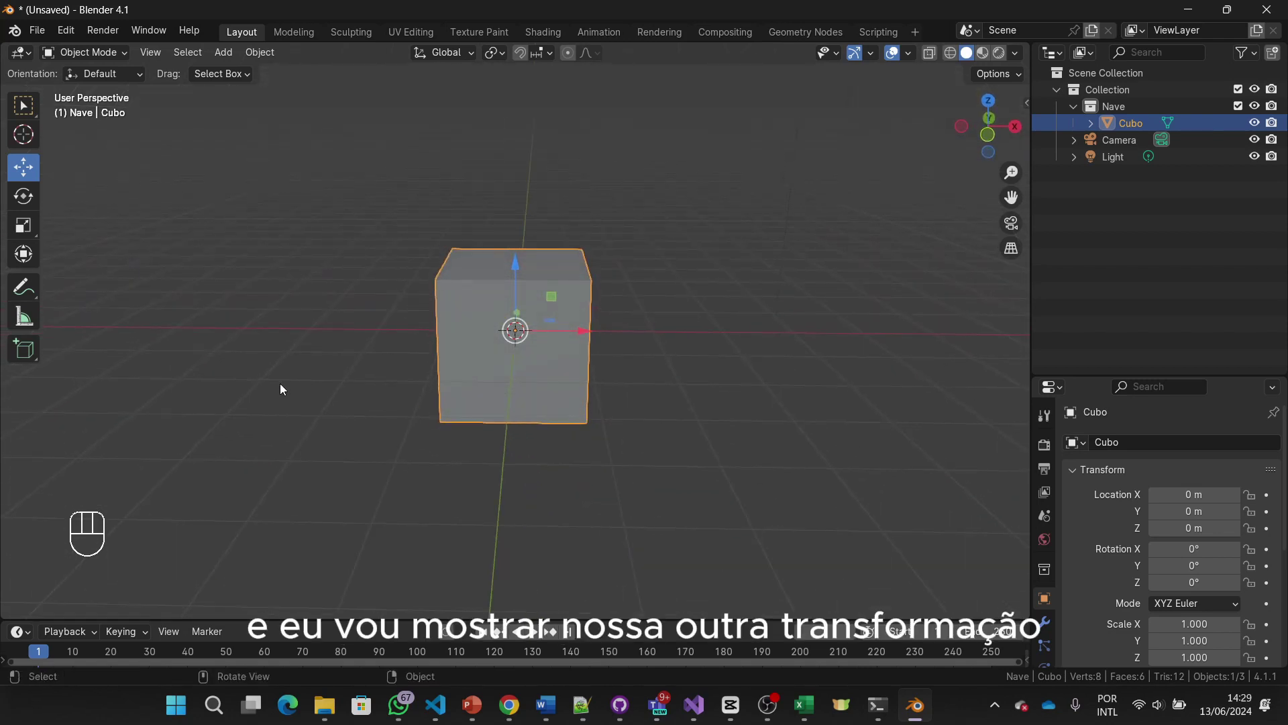
click(28, 199)
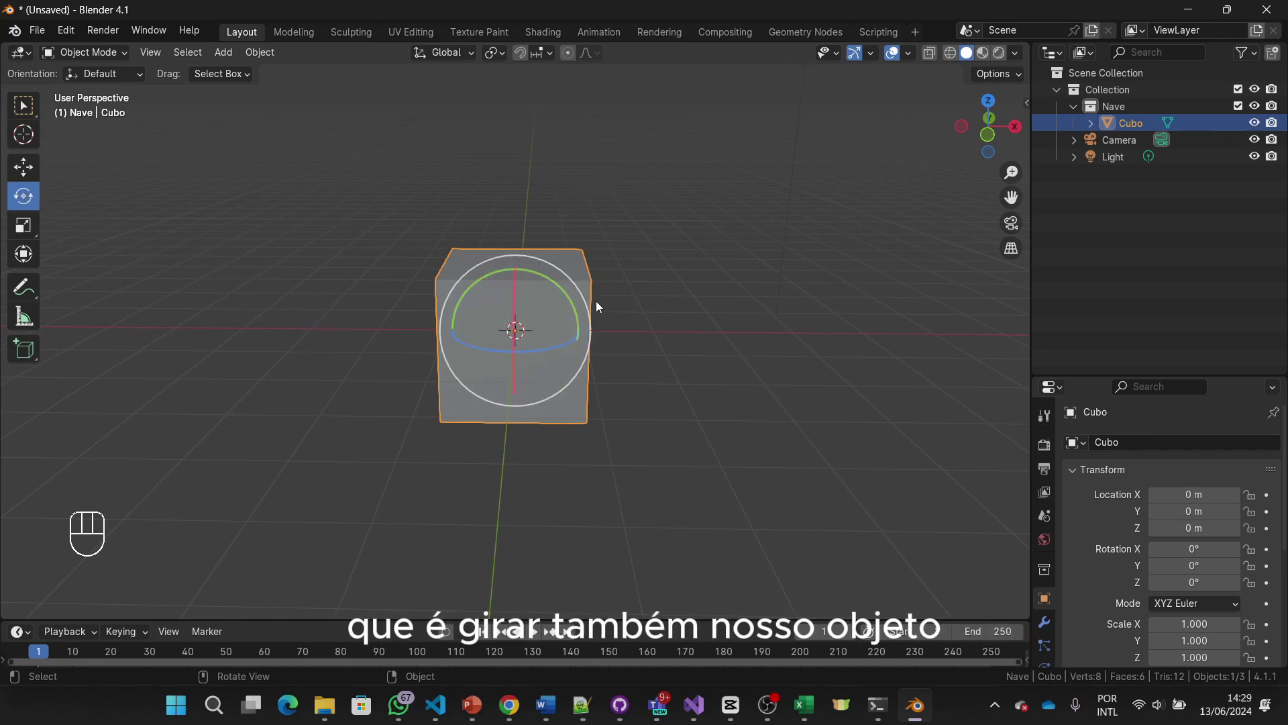
drag(544, 322, 579, 356)
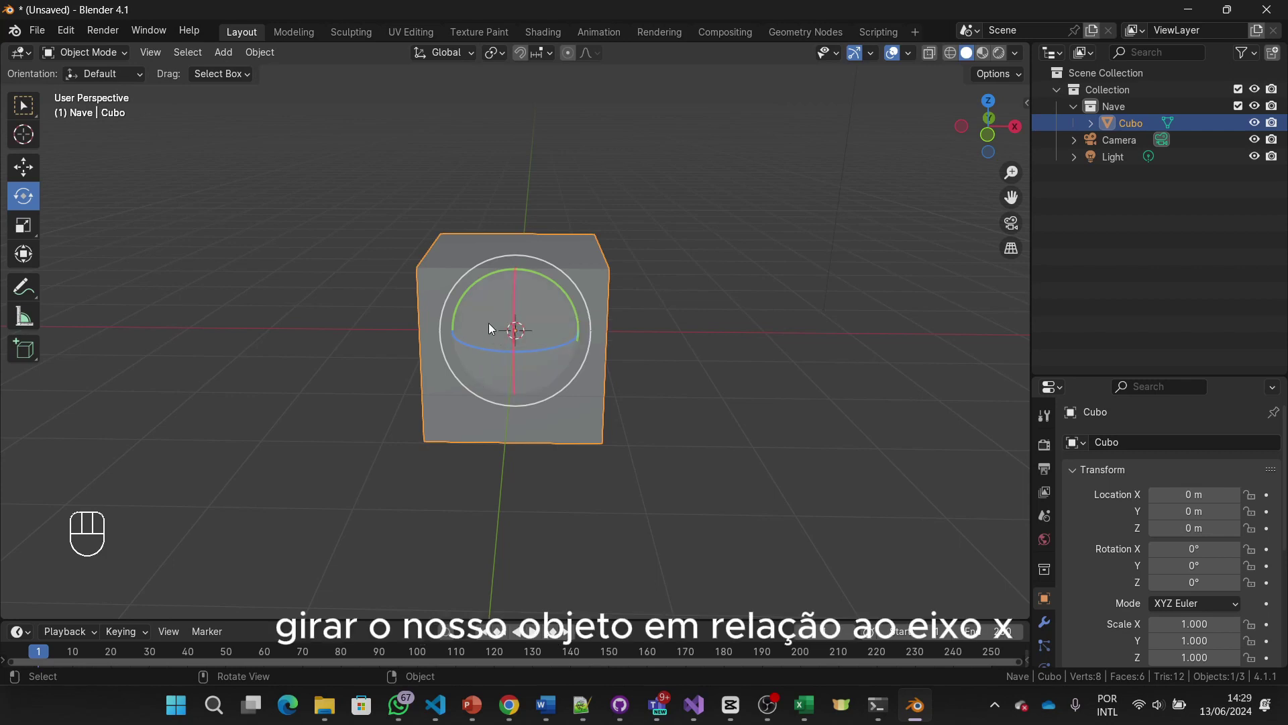
middle_drag(344, 307, 314, 388)
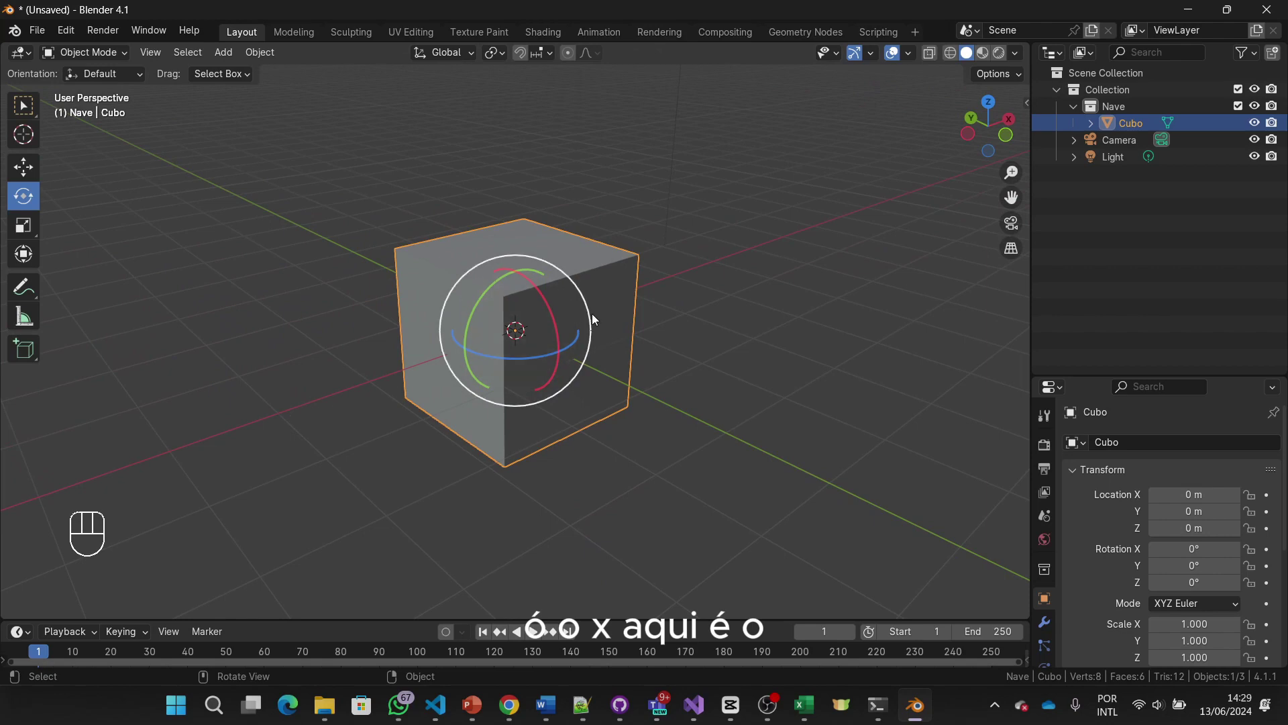
click(555, 316)
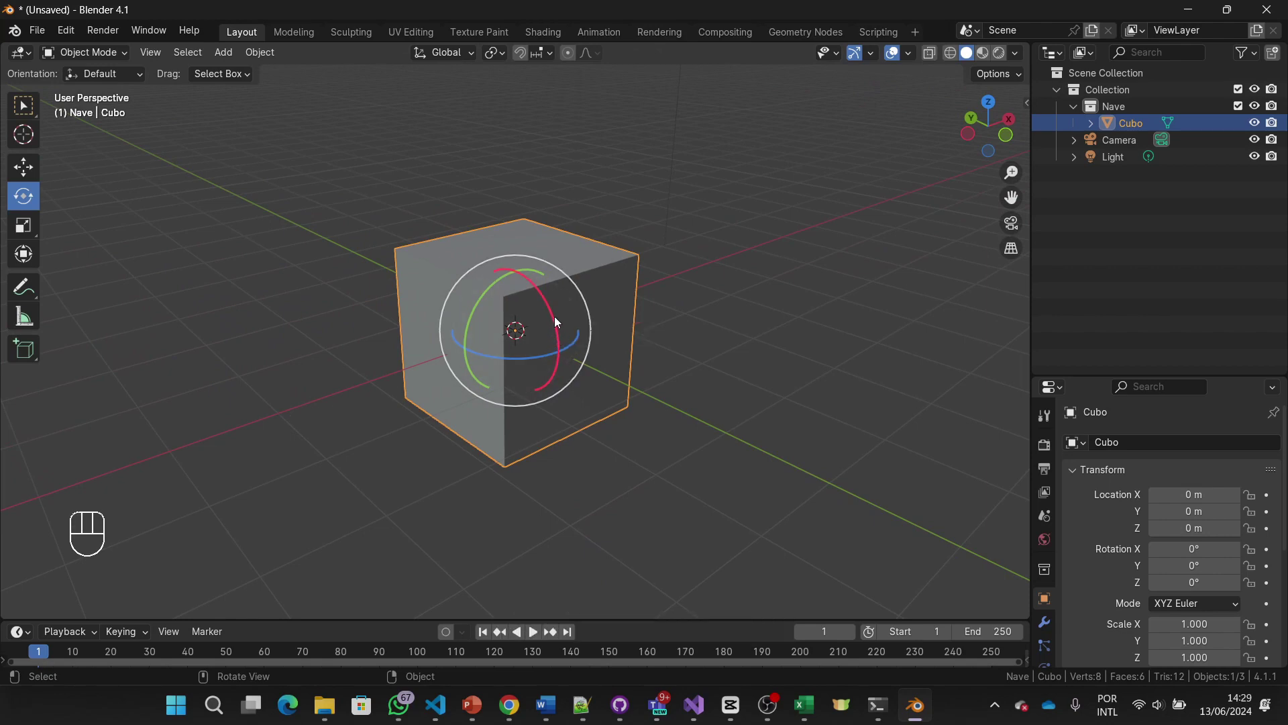
drag(554, 324, 518, 335)
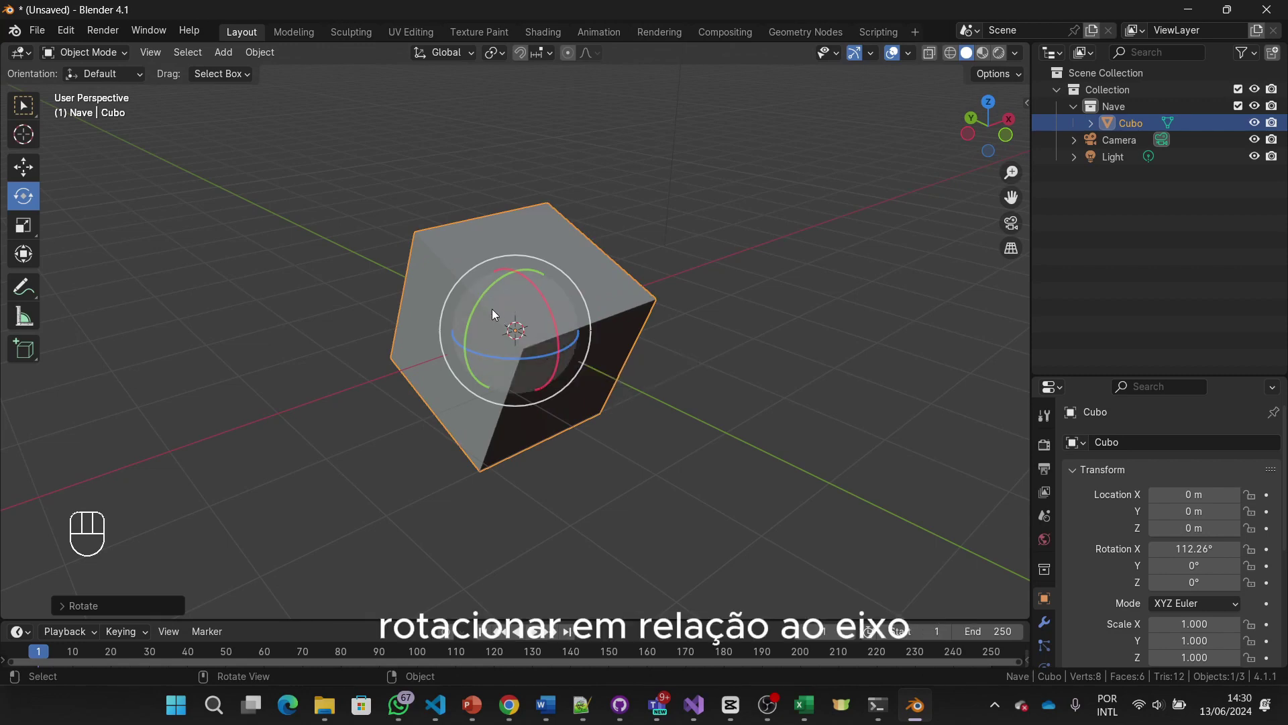
drag(482, 302, 470, 349)
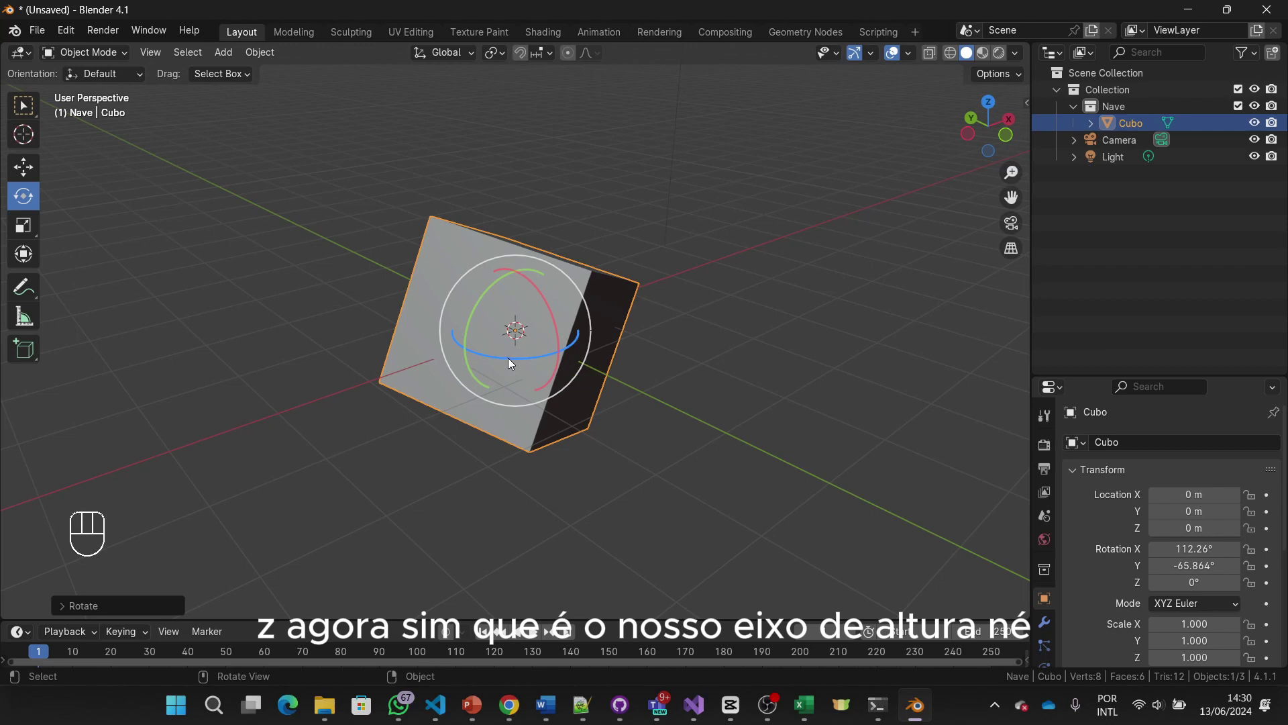
drag(510, 361, 588, 326)
Step: Rotate Cubo around the viewing direction from several viewpoints to about X 99.6°, Y 4.6° and Z 170.6°
middle_drag(746, 407, 685, 481)
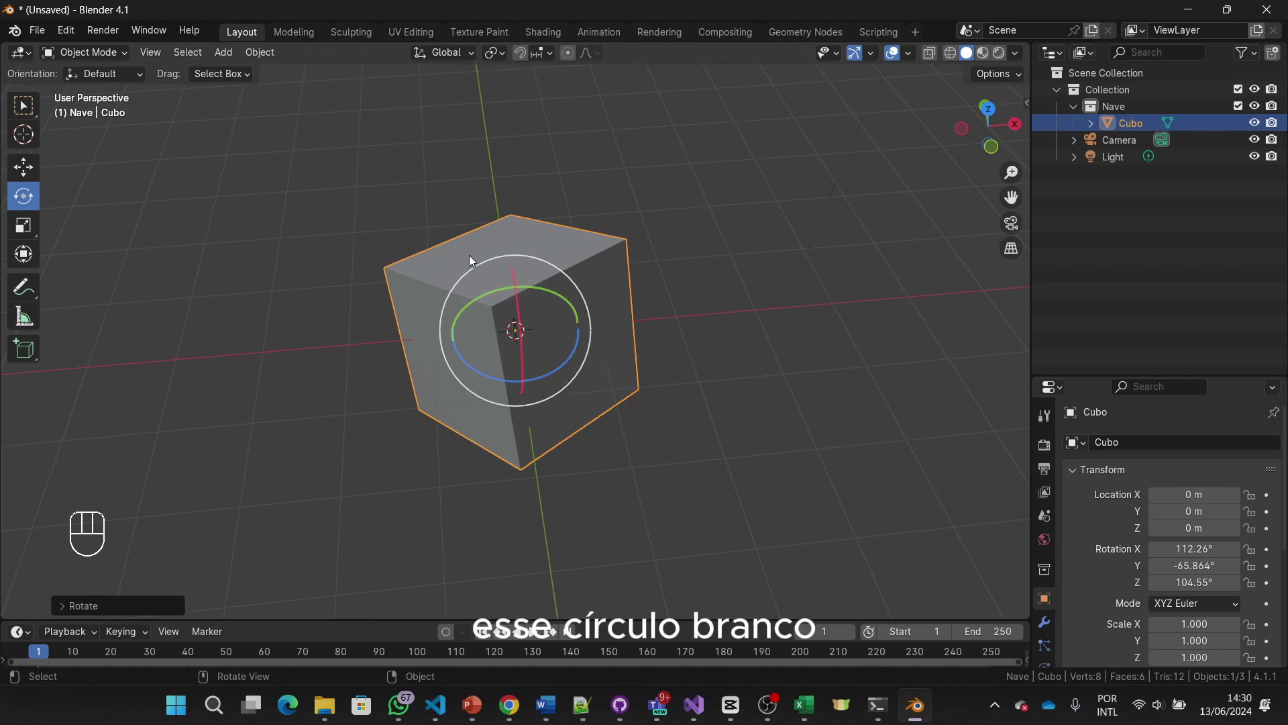
drag(474, 267, 503, 379)
middle_drag(501, 375, 480, 250)
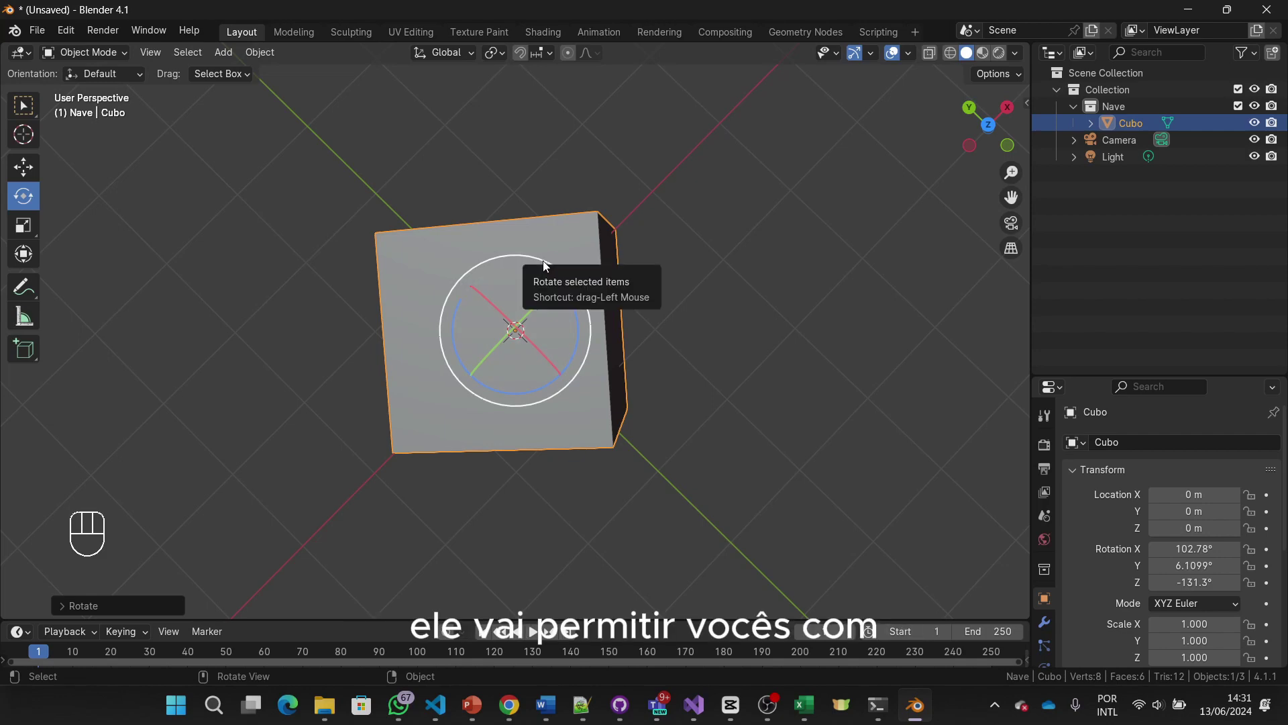
drag(542, 260, 586, 364)
middle_drag(586, 365, 519, 270)
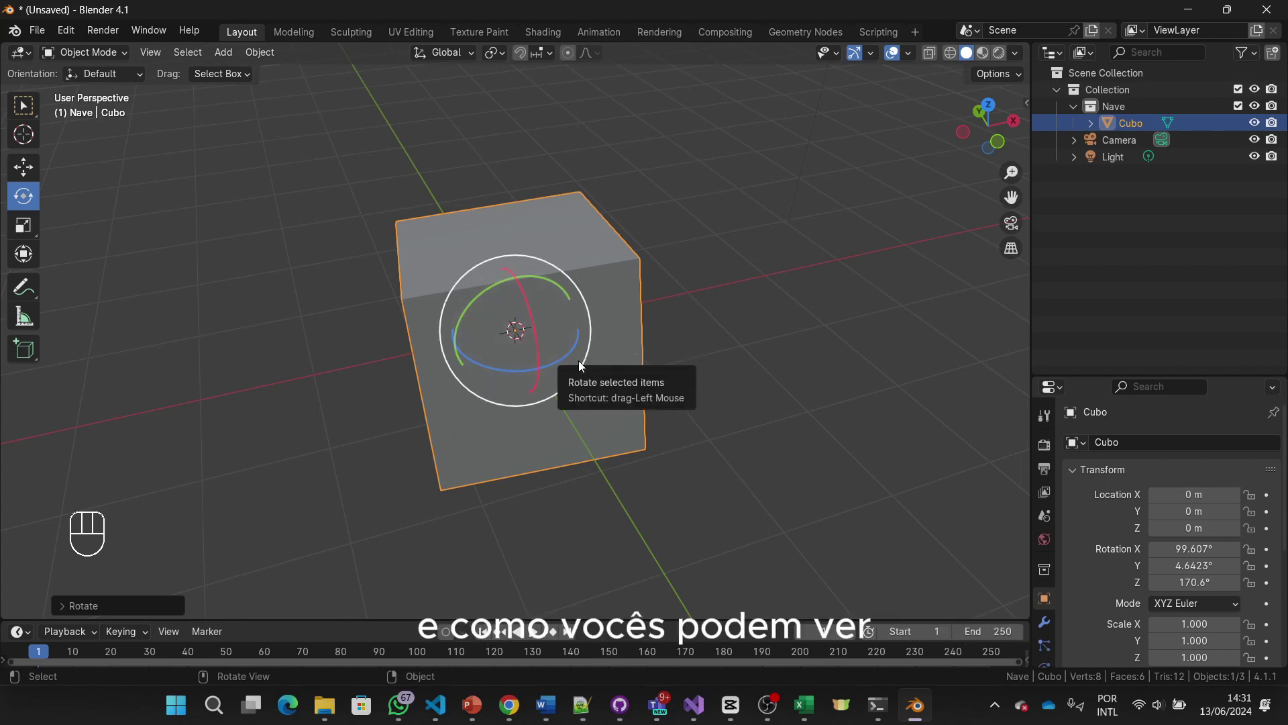
Step: Move Cubo about 2.8 m along positive X, and place the 3D cursor near the middle of its front face
click(23, 167)
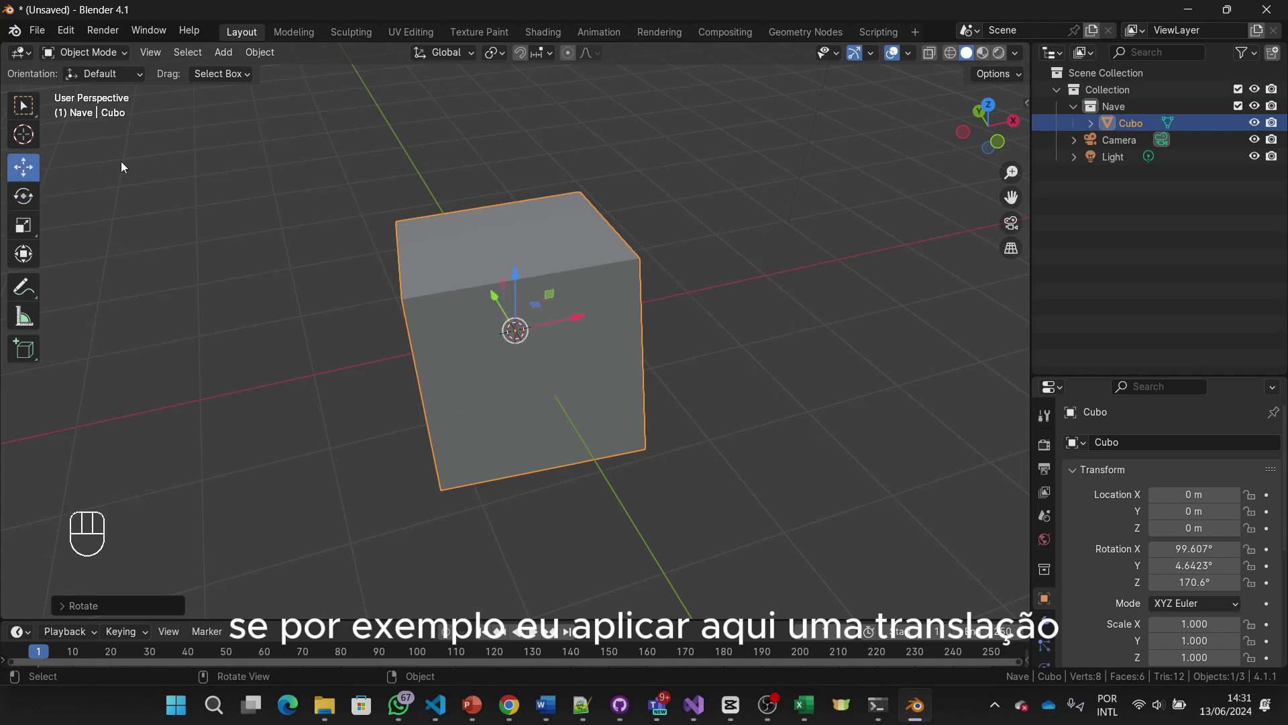
drag(578, 316, 809, 267)
middle_drag(844, 340, 215, 188)
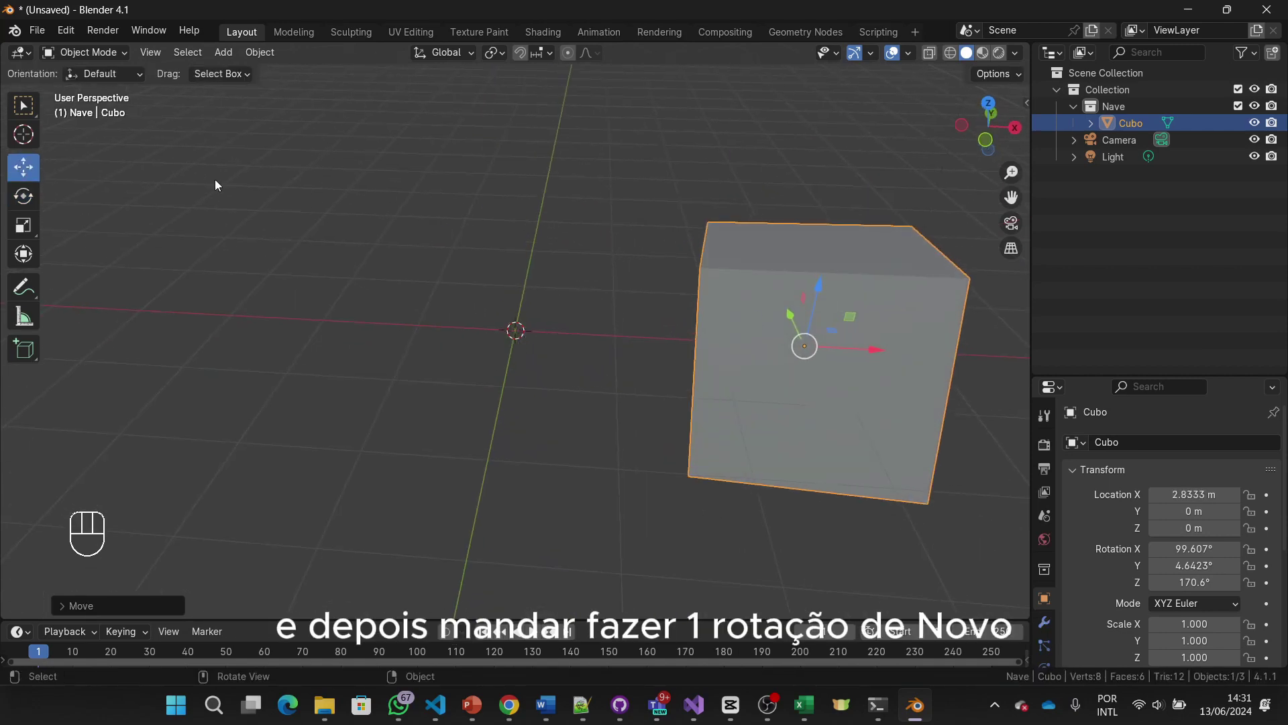
click(24, 137)
click(824, 341)
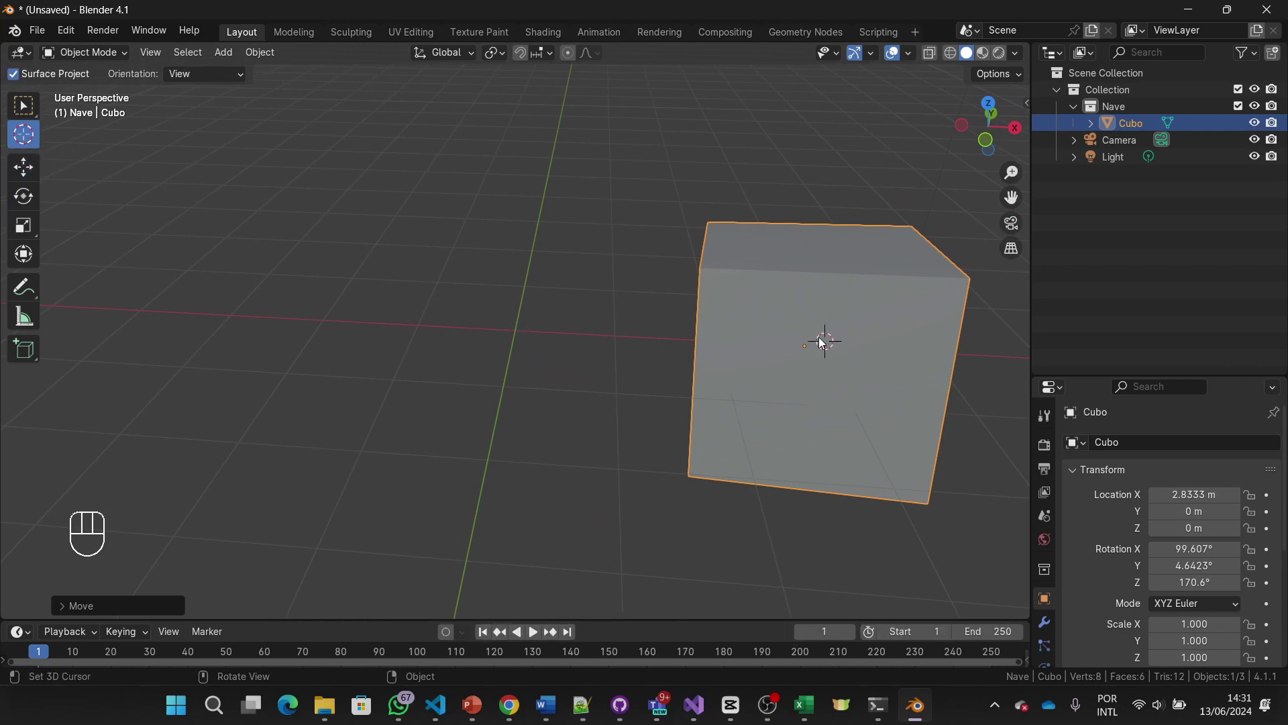
Step: Rotate Cubo around the global Y axis to a rotation of about X 78.3°, Y 66.3° and Z 156.1°
click(24, 196)
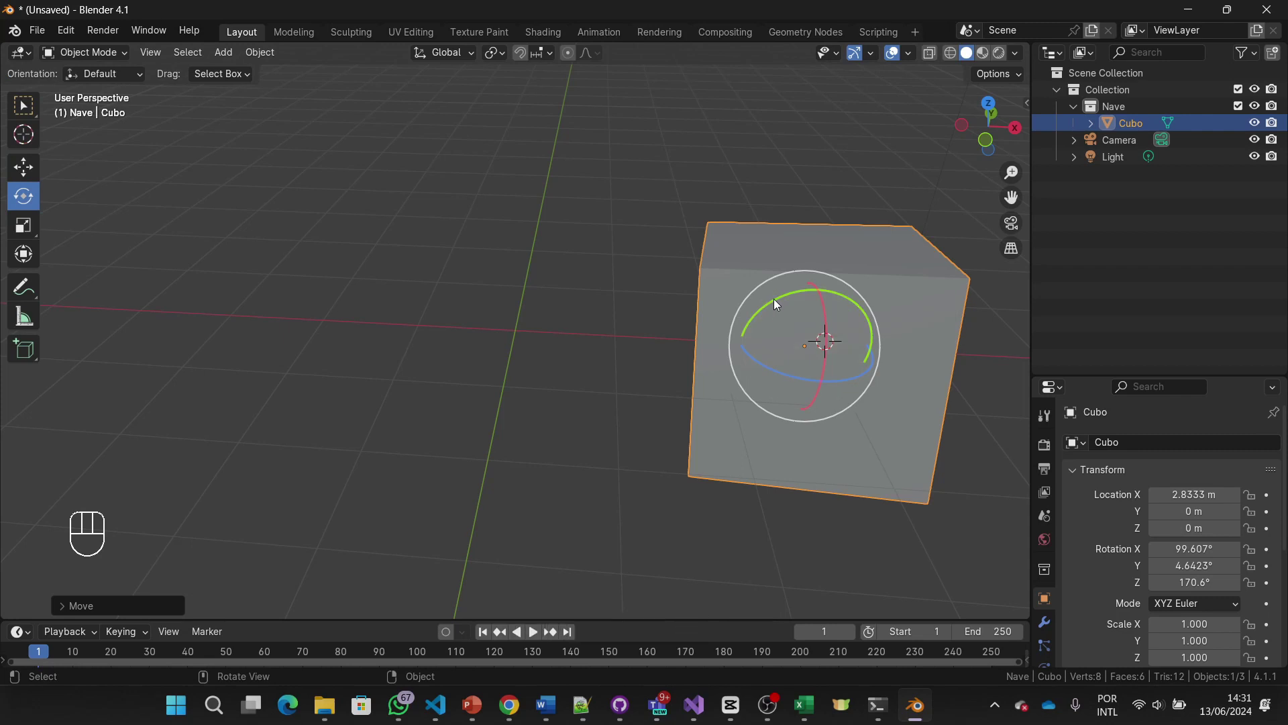
drag(781, 304, 844, 377)
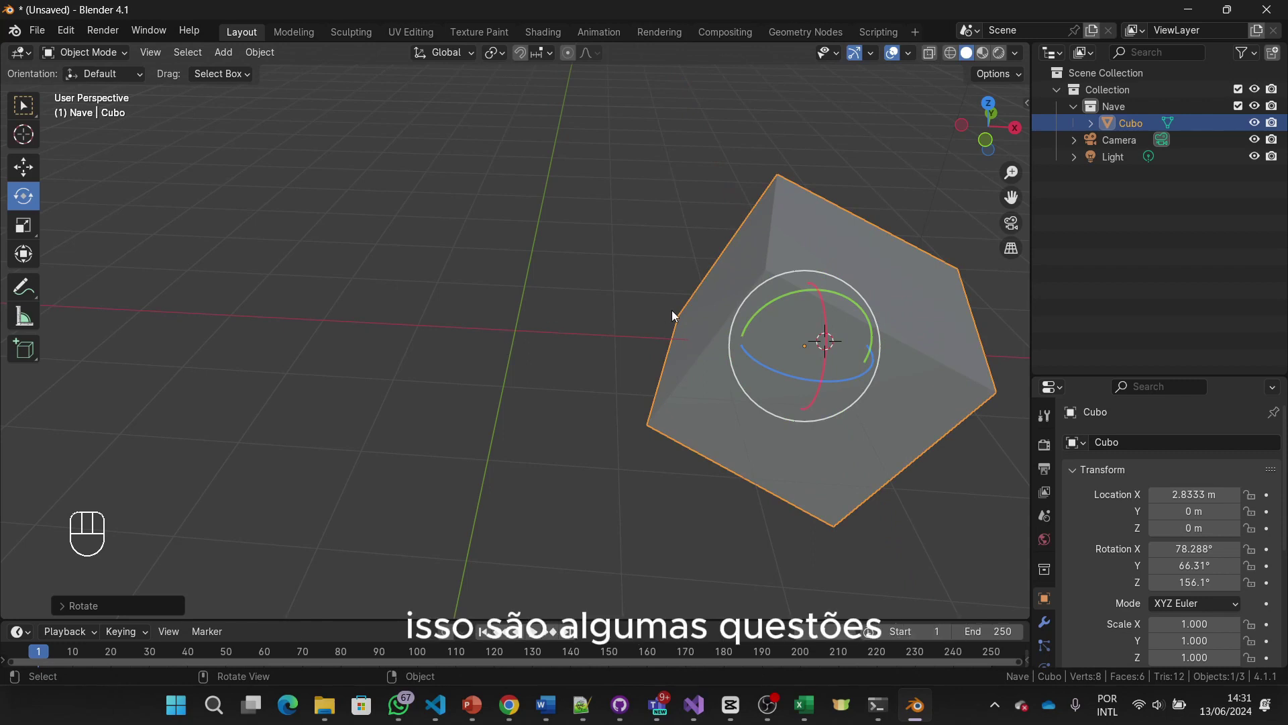
scroll(670, 309, down, 2)
middle_drag(646, 310, 656, 267)
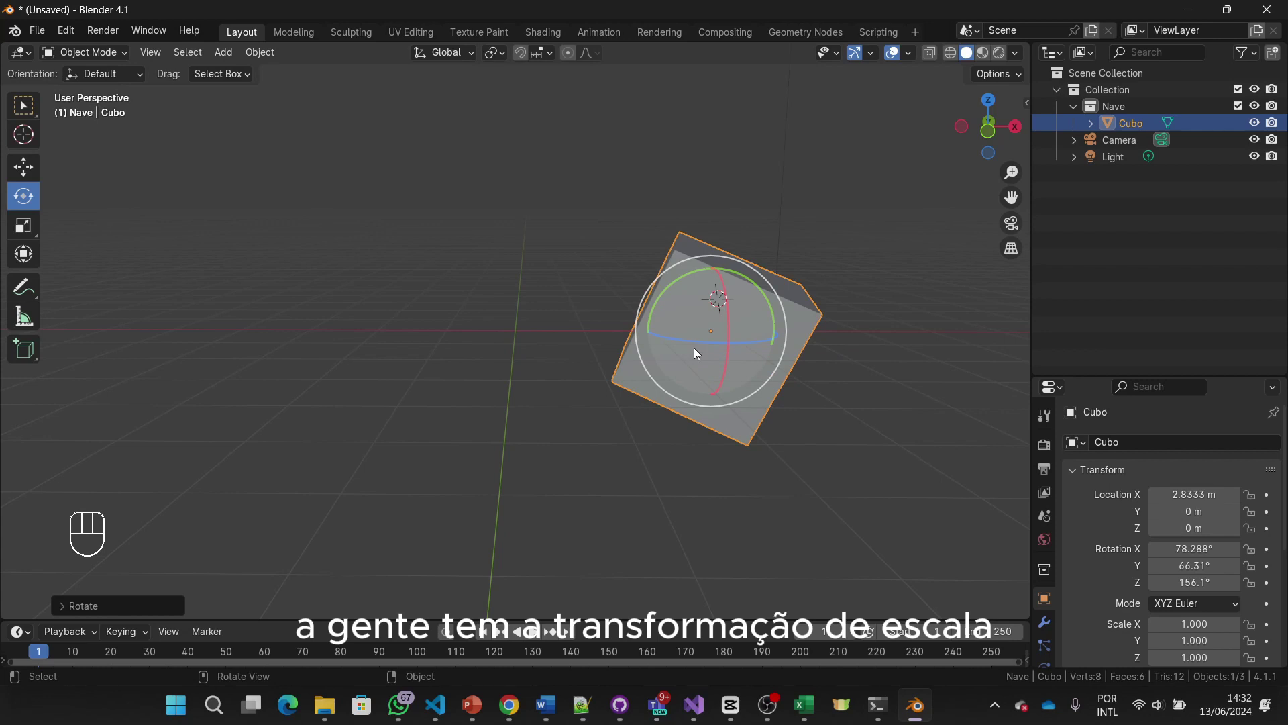
Step: Activate the Scale tool, and enlarge the Properties editor, looking through other property categories before returning to Cubo's object properties
click(23, 226)
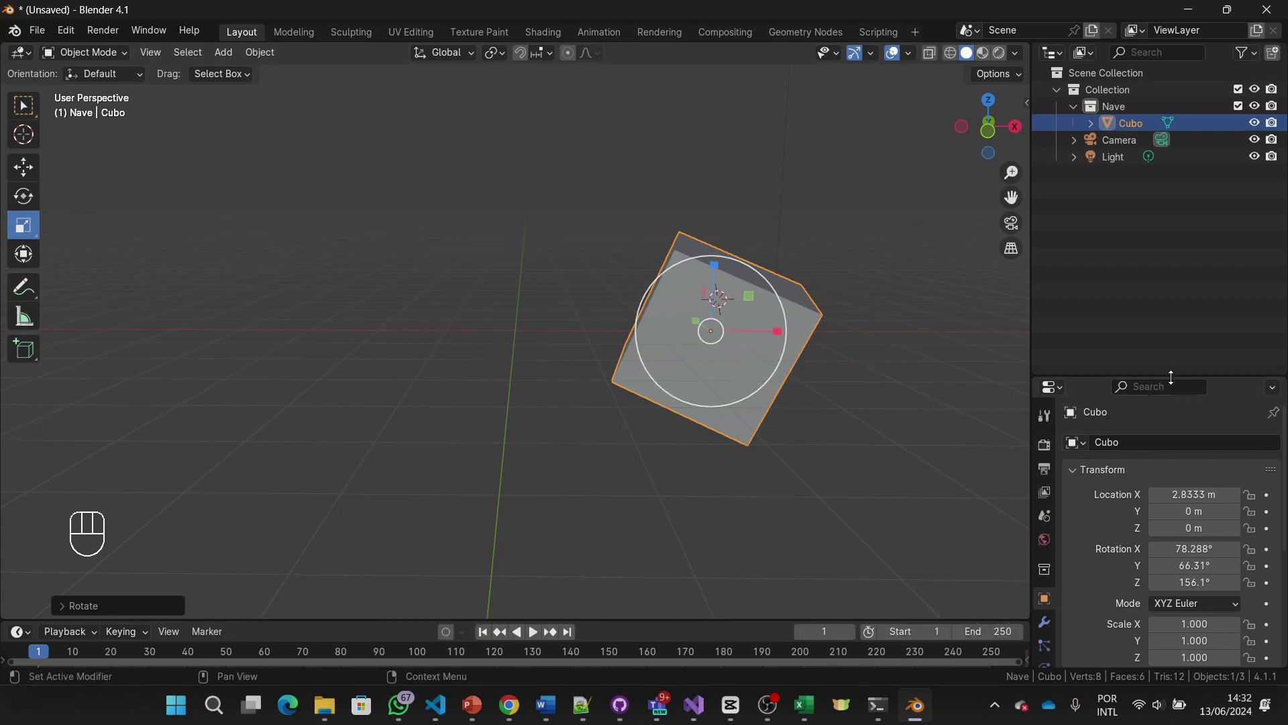
drag(1168, 377, 1157, 189)
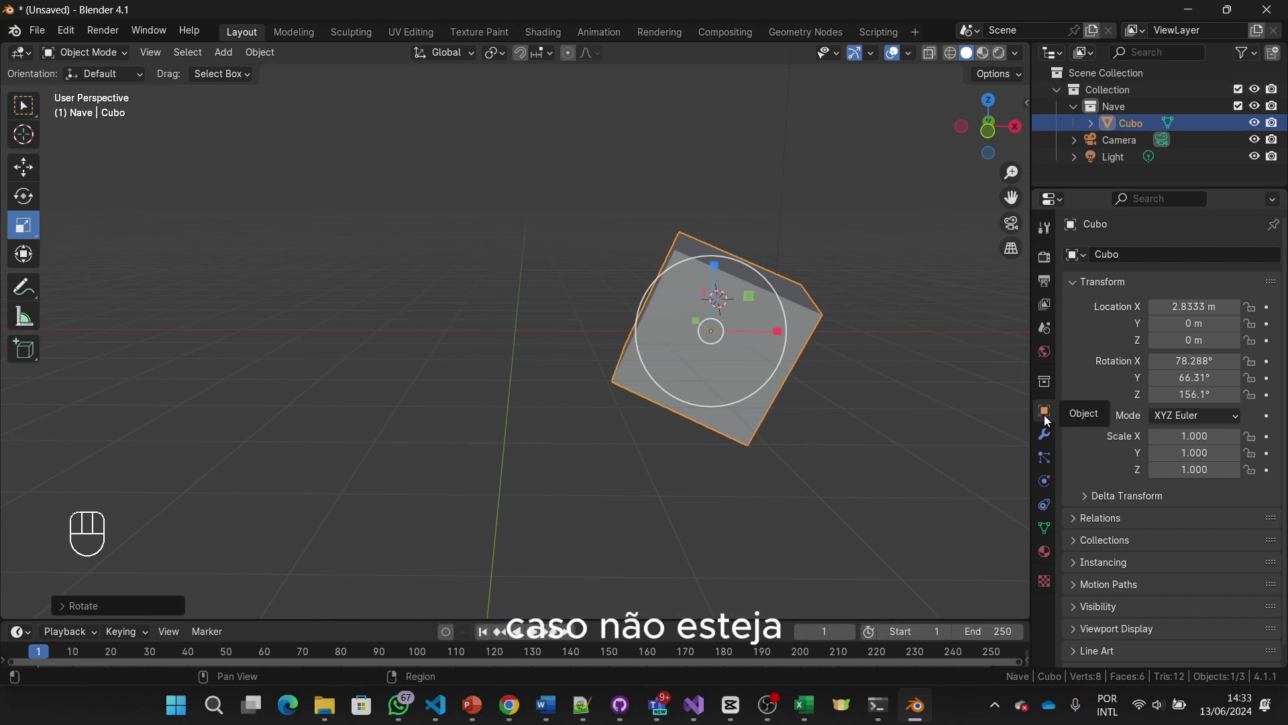
click(1045, 230)
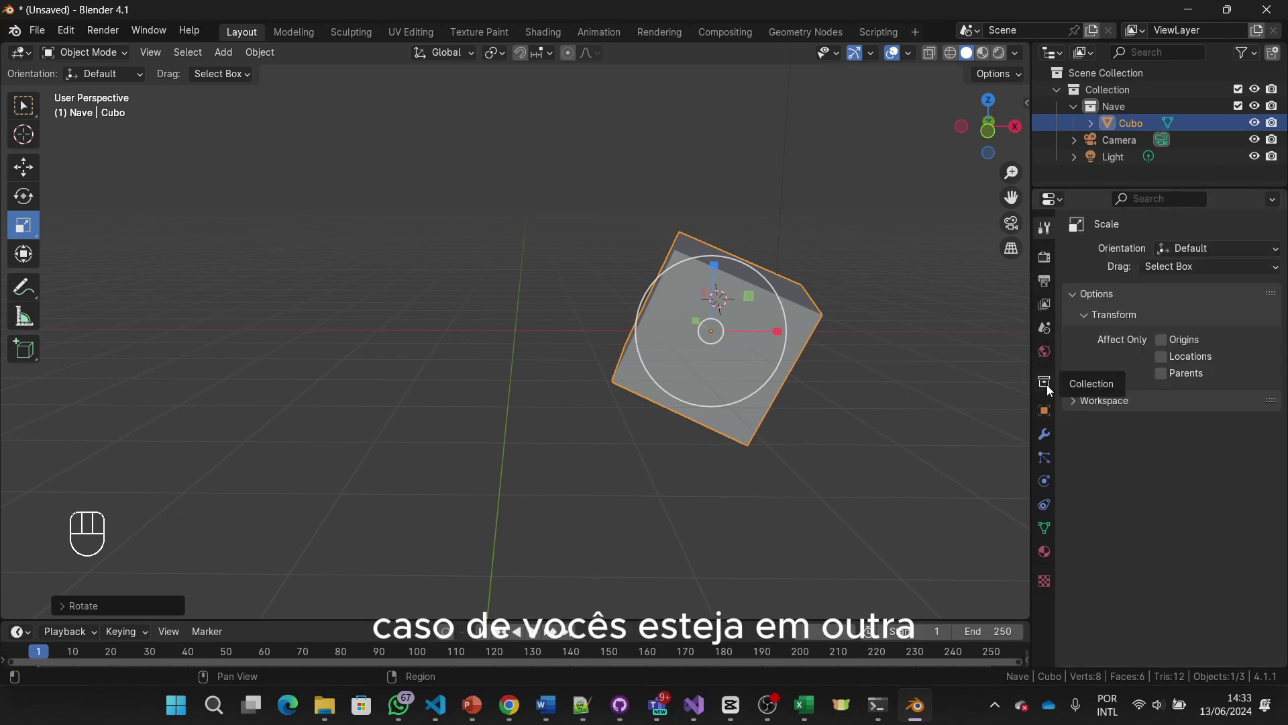
click(1042, 354)
click(1045, 503)
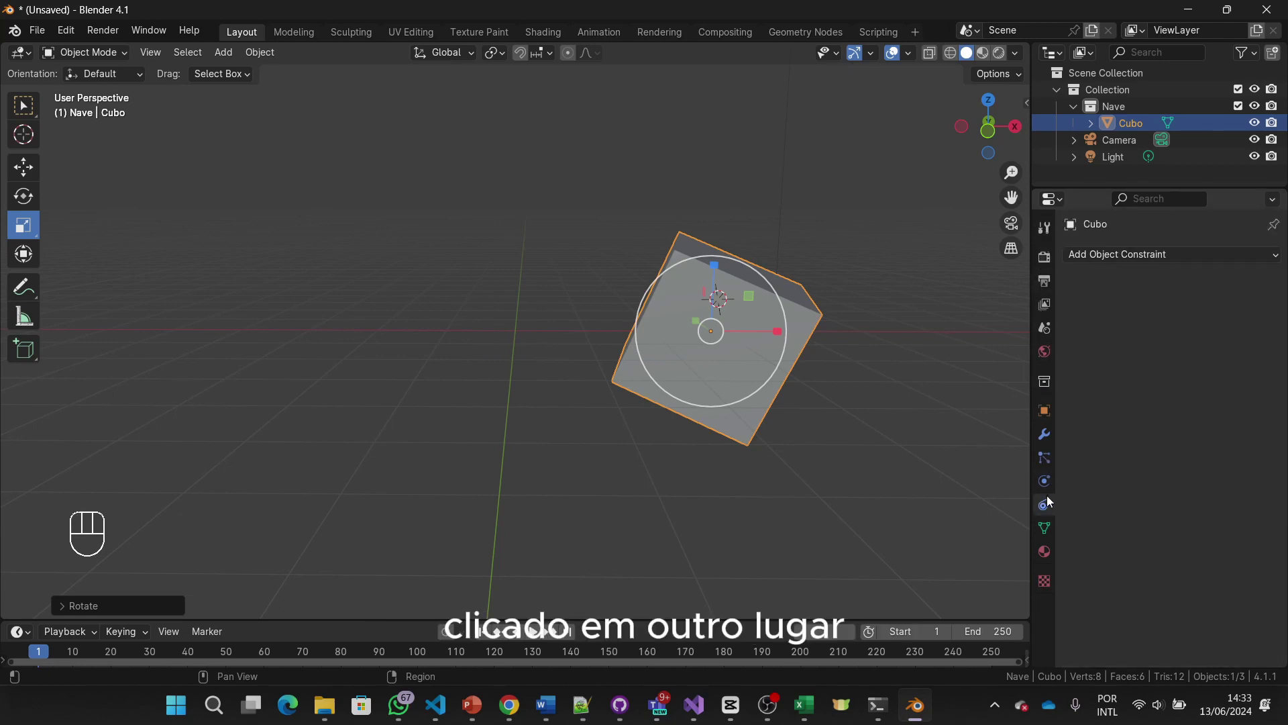
click(1045, 411)
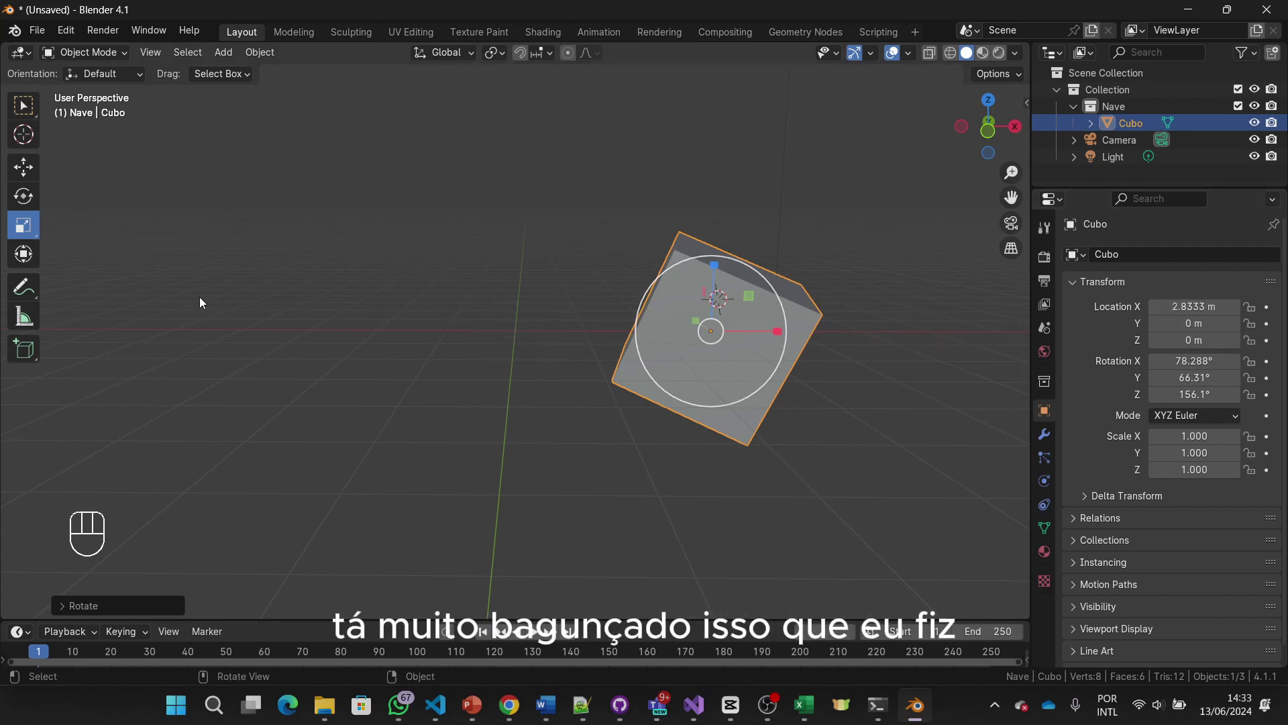
Step: Set Cubo's X location to 0 m in its transform properties
click(1180, 307)
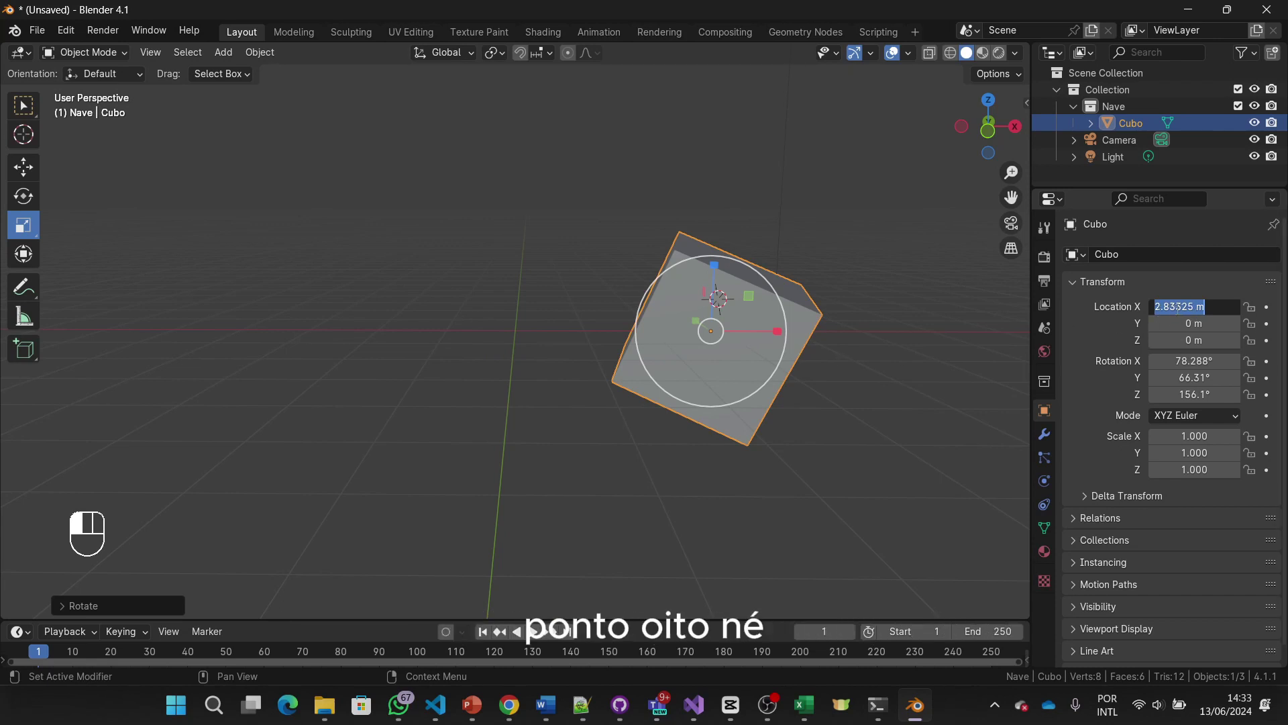
text(0)
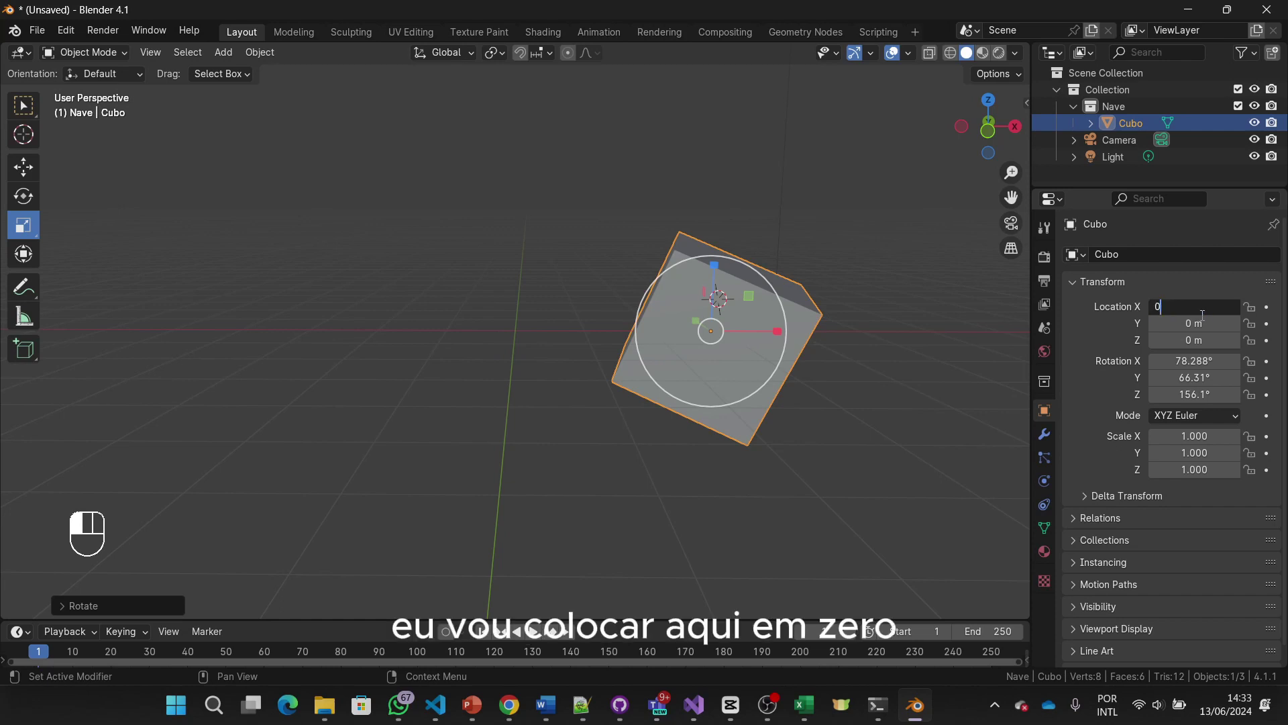
key(Return)
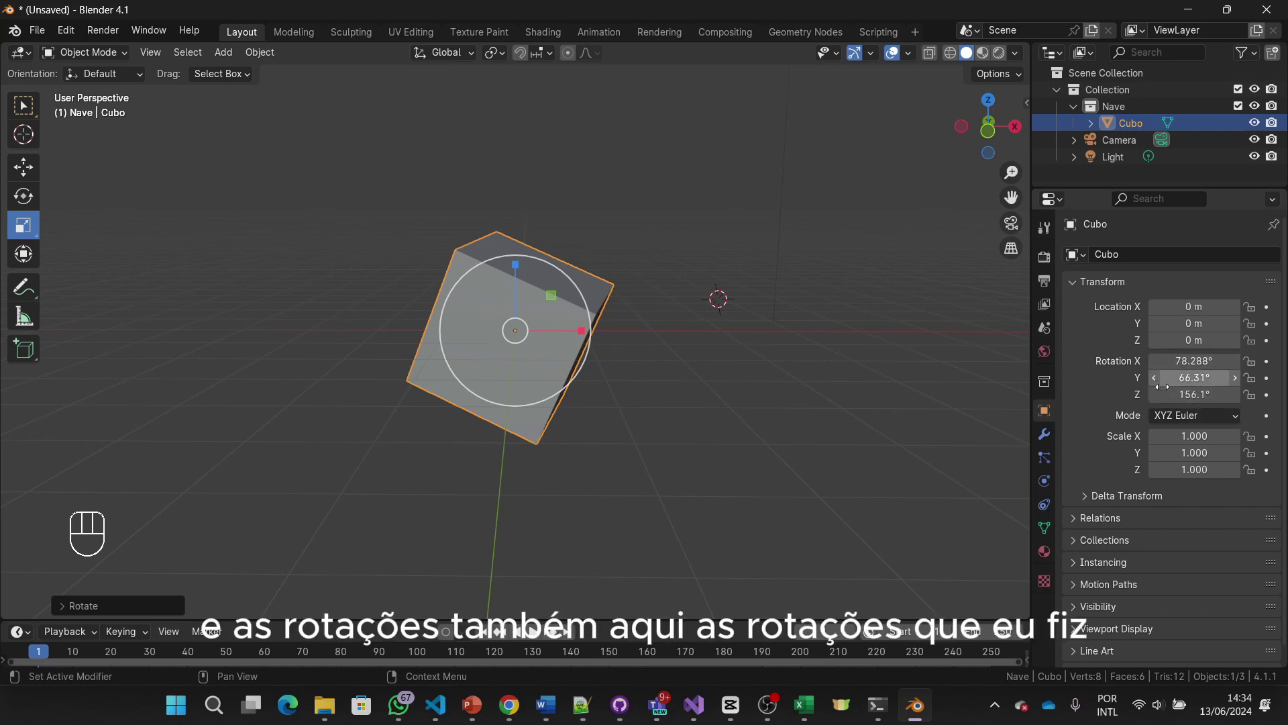
Step: Reset Cubo's rotation by setting its X, Y and Z angles to 0°
click(1197, 361)
text(0)
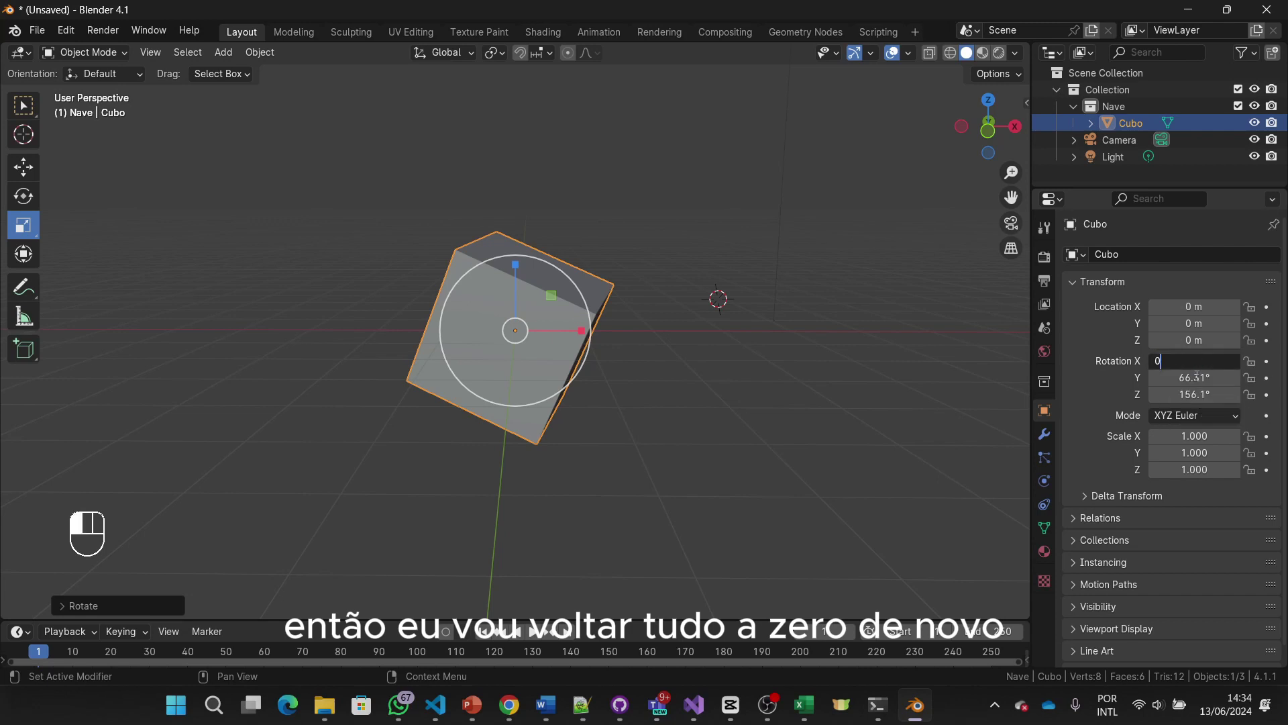
key(Return)
click(1194, 378)
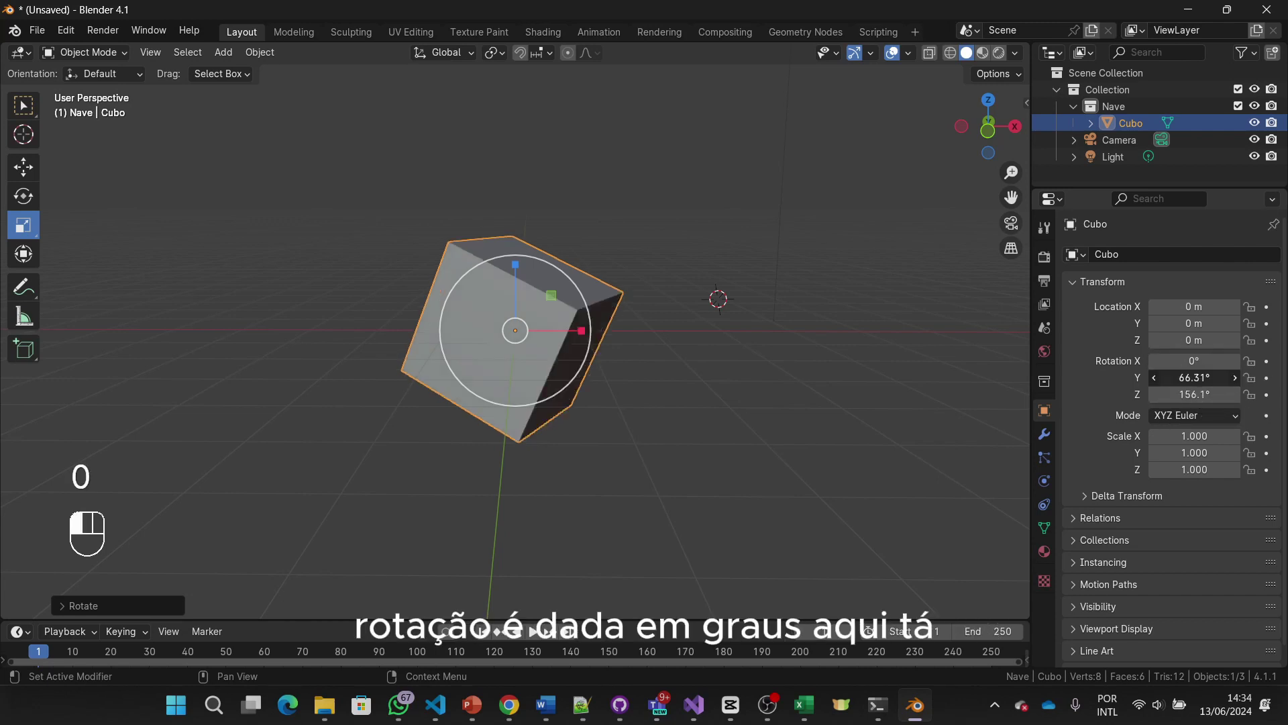
text(0)
key(Return)
click(1195, 395)
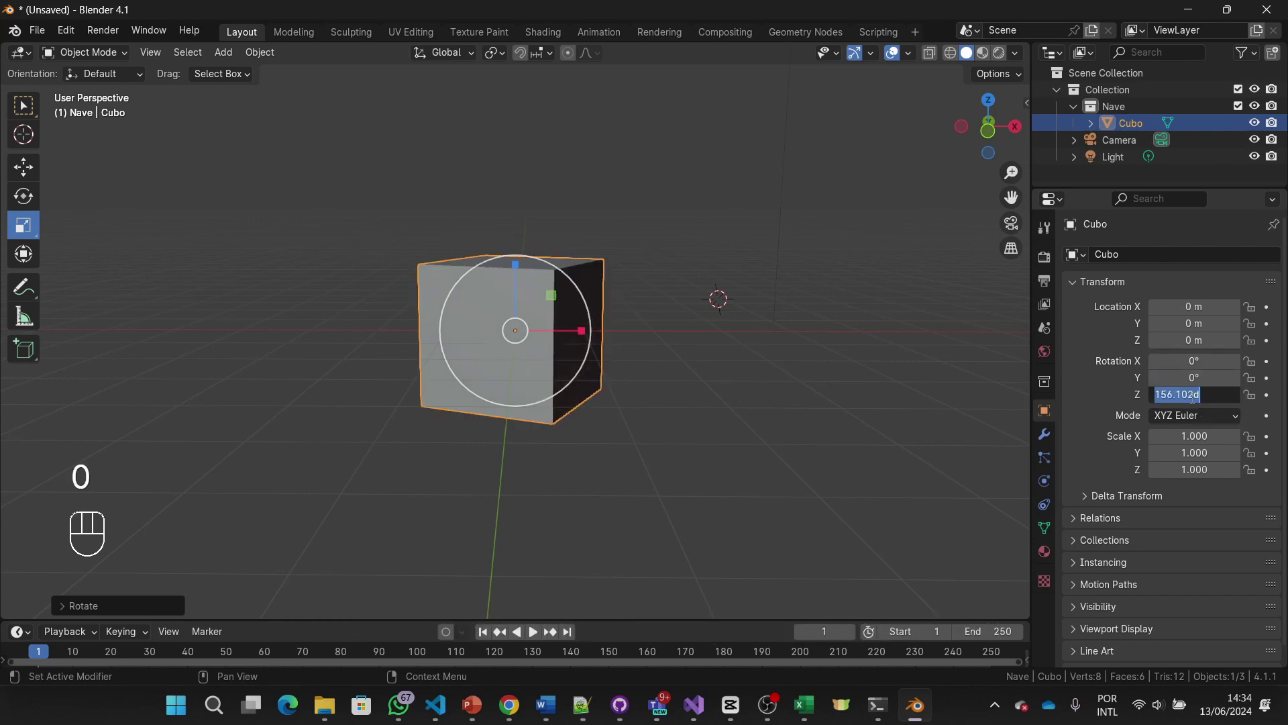
text(0)
key(Return)
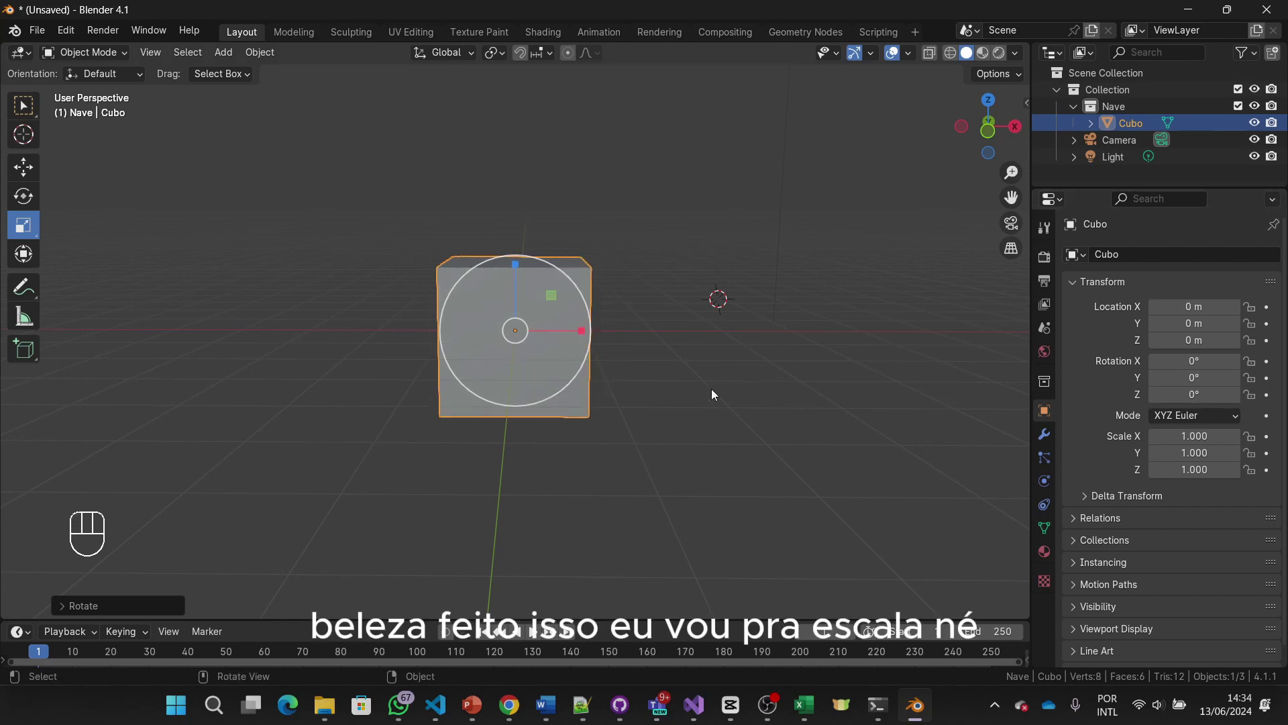
Step: Stretch Cubo along the X axis to a scale of about 2.59
scroll(712, 389, up, 2)
middle_drag(671, 372, 640, 382)
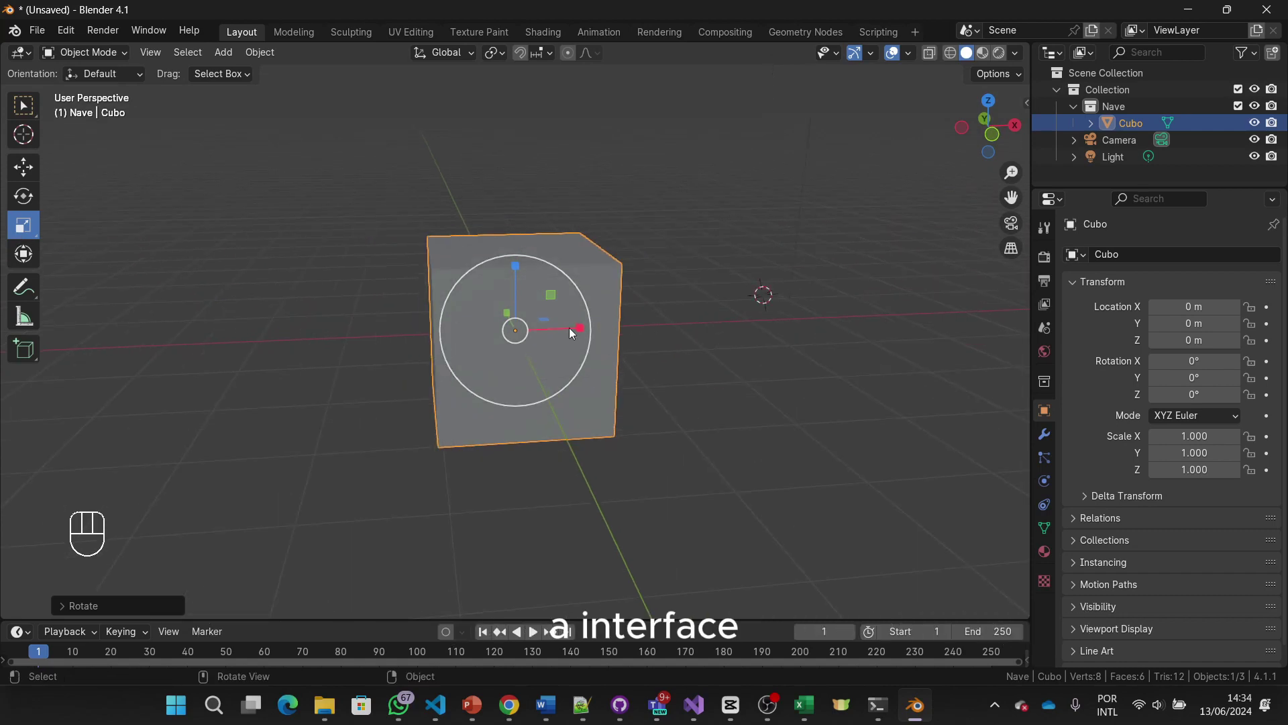
scroll(569, 328, up, 1)
middle_drag(581, 333, 745, 385)
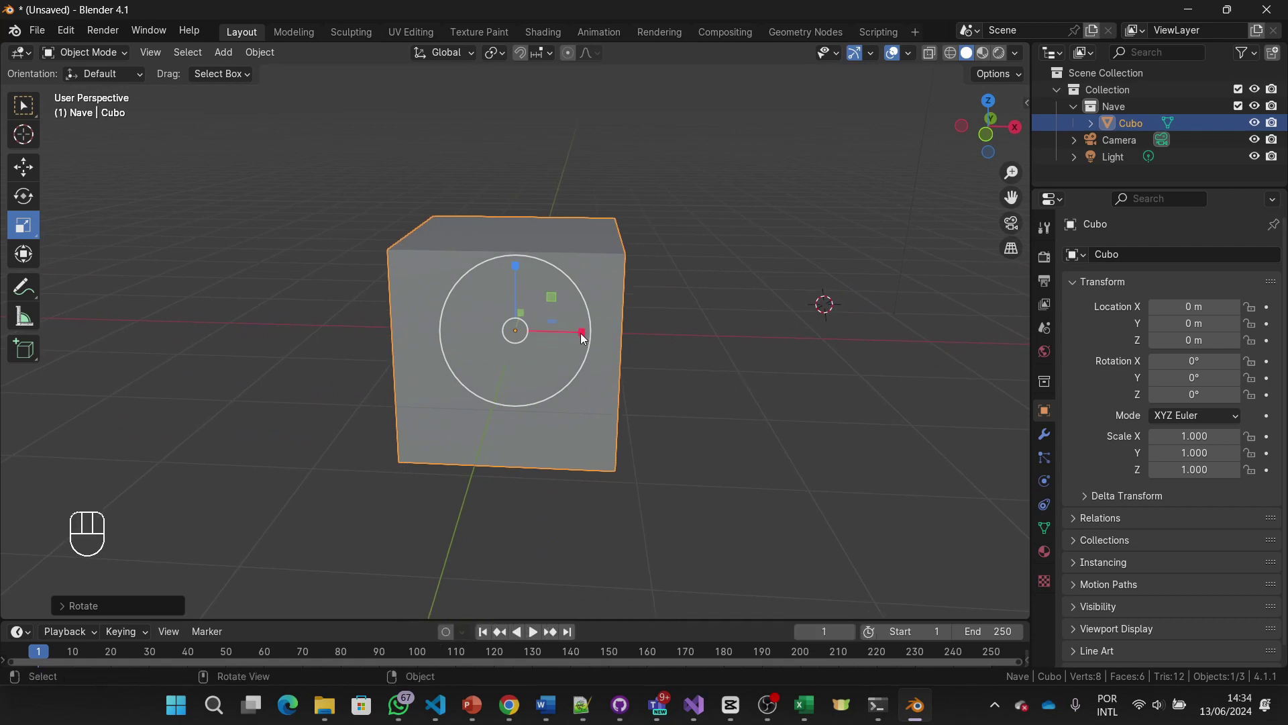
drag(582, 333, 690, 344)
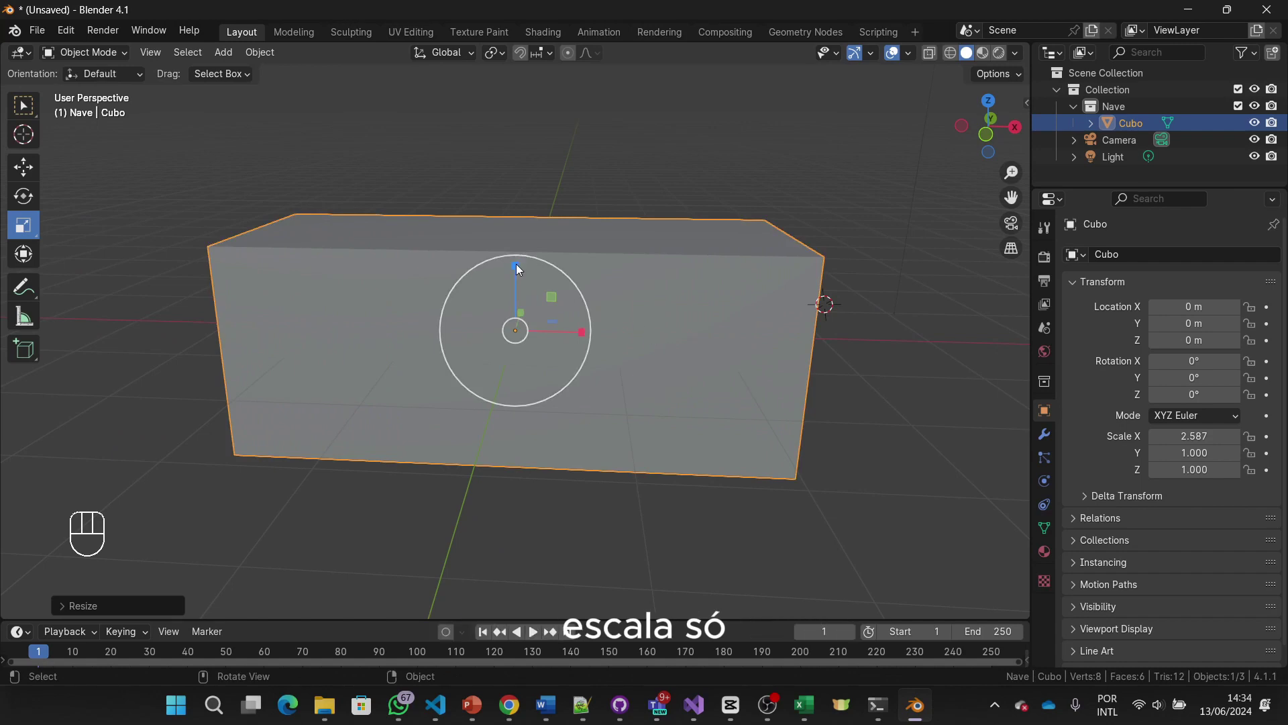
Step: Scale Cubo along Z to about 2.16 and along Y to about 4.57
drag(515, 266, 547, 197)
scroll(691, 285, down, 4)
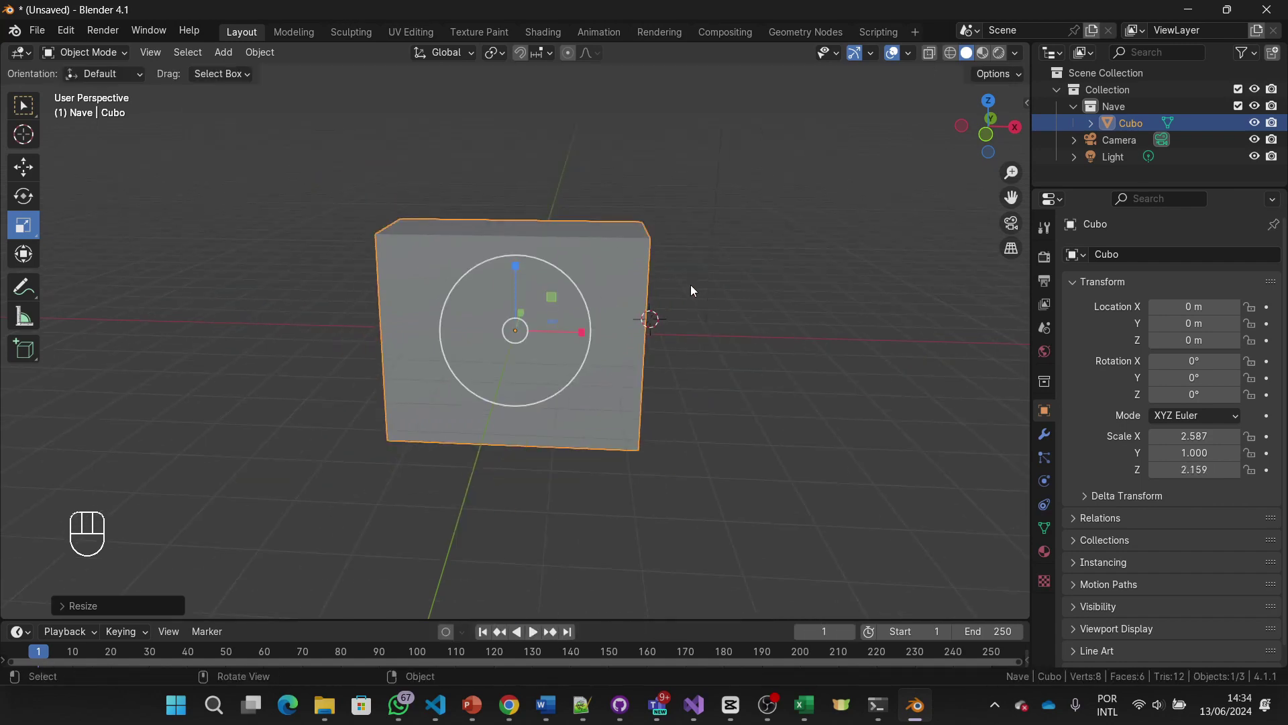
middle_drag(691, 285, 465, 299)
drag(578, 342, 811, 373)
scroll(561, 400, down, 3)
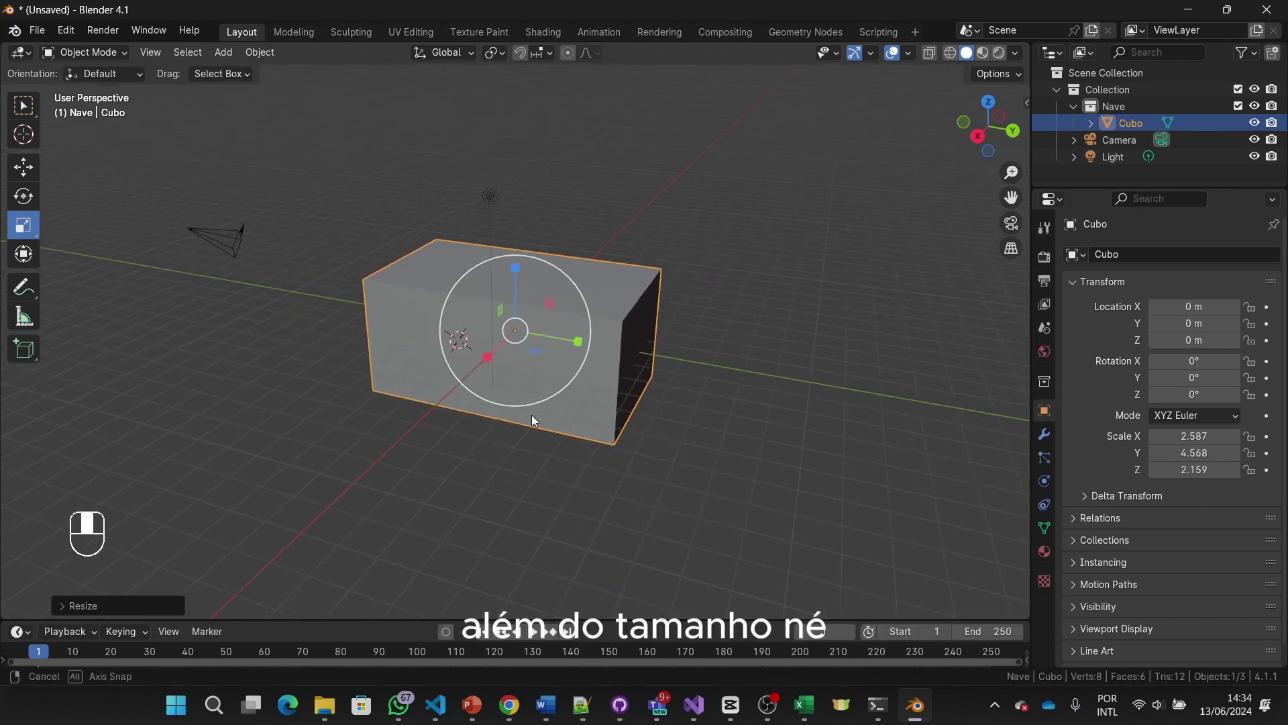
middle_drag(531, 414, 716, 382)
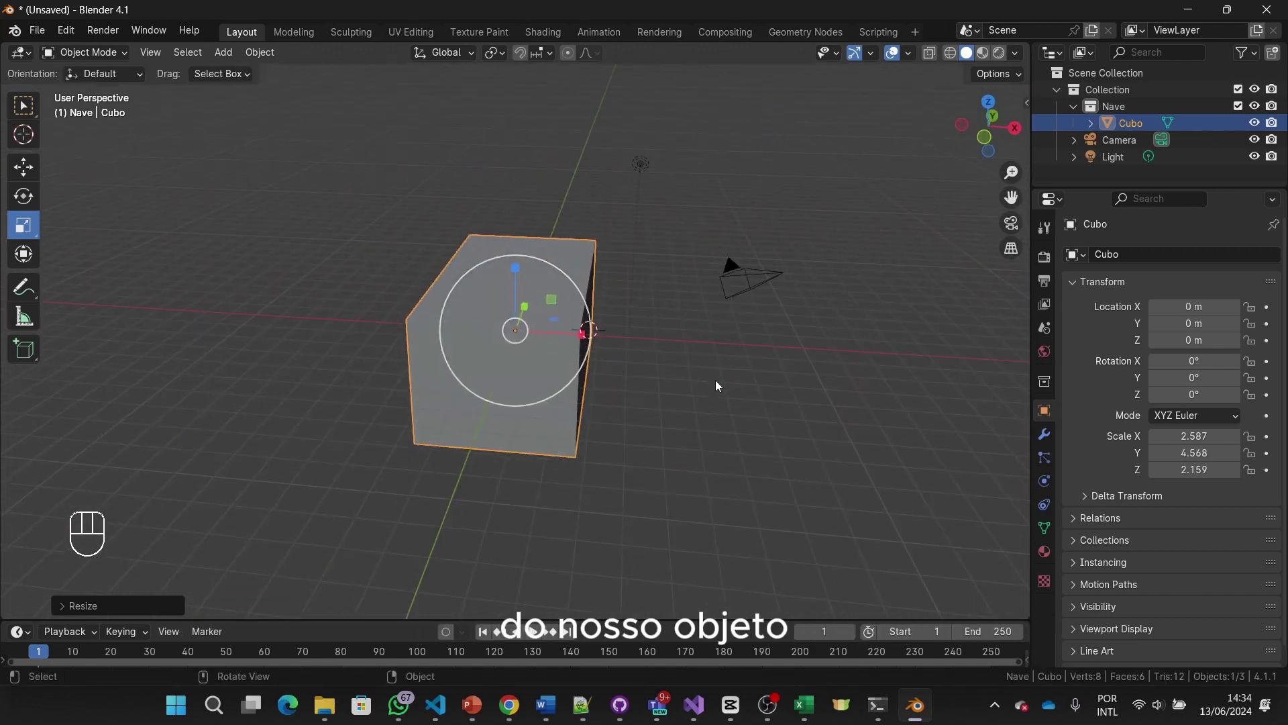
Step: Undo all of Cubo's scale changes along the X, Y and Z axes
drag(583, 338, 554, 340)
scroll(602, 364, down, 1)
key(ctrl+z)
key(ctrl+z)
key(ctrl+z)
key(ctrl+z)
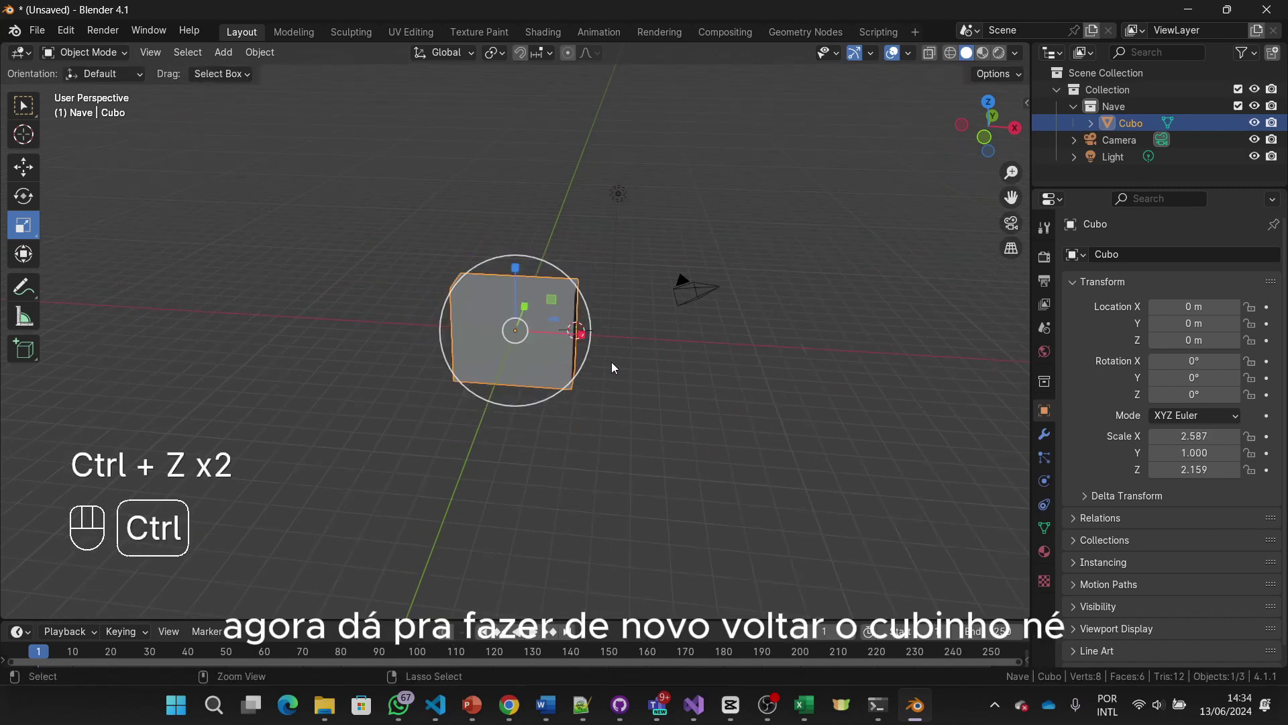
Step: Try to scale Cubo uniformly on all axes with the white circle of its scale gizmo
middle_drag(606, 368, 574, 315)
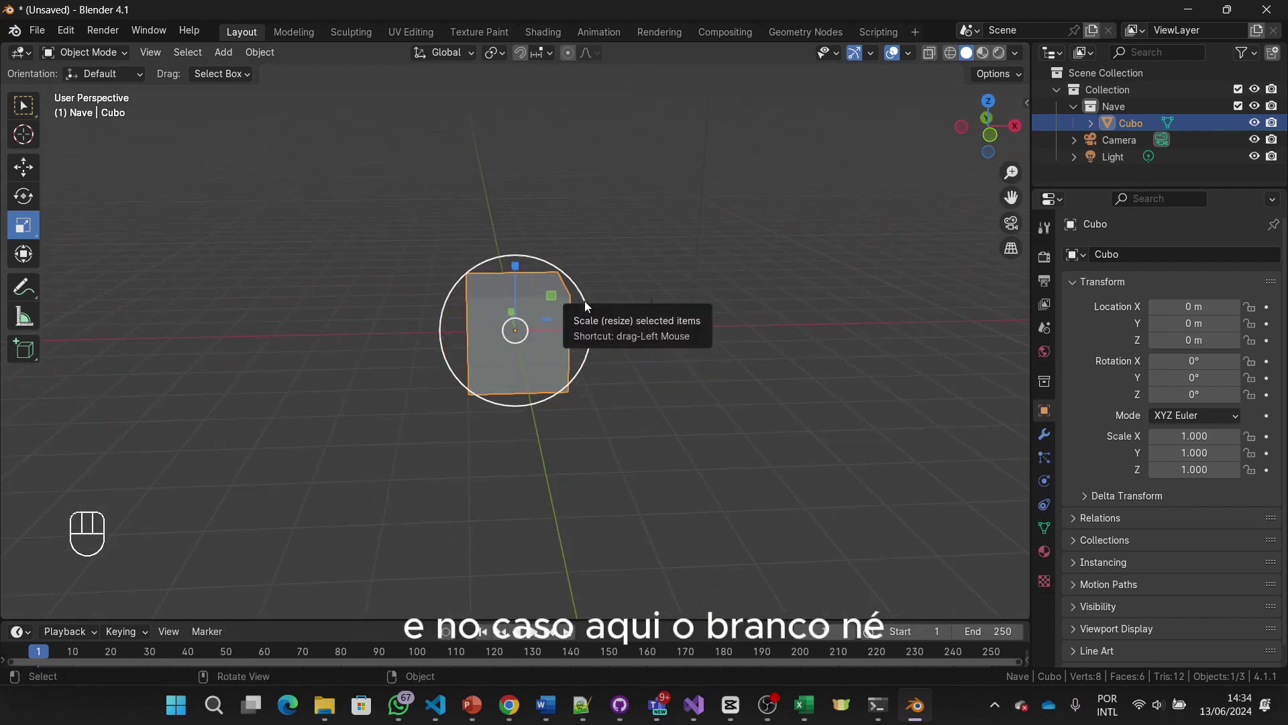
drag(585, 301, 649, 288)
key(ctrl+z)
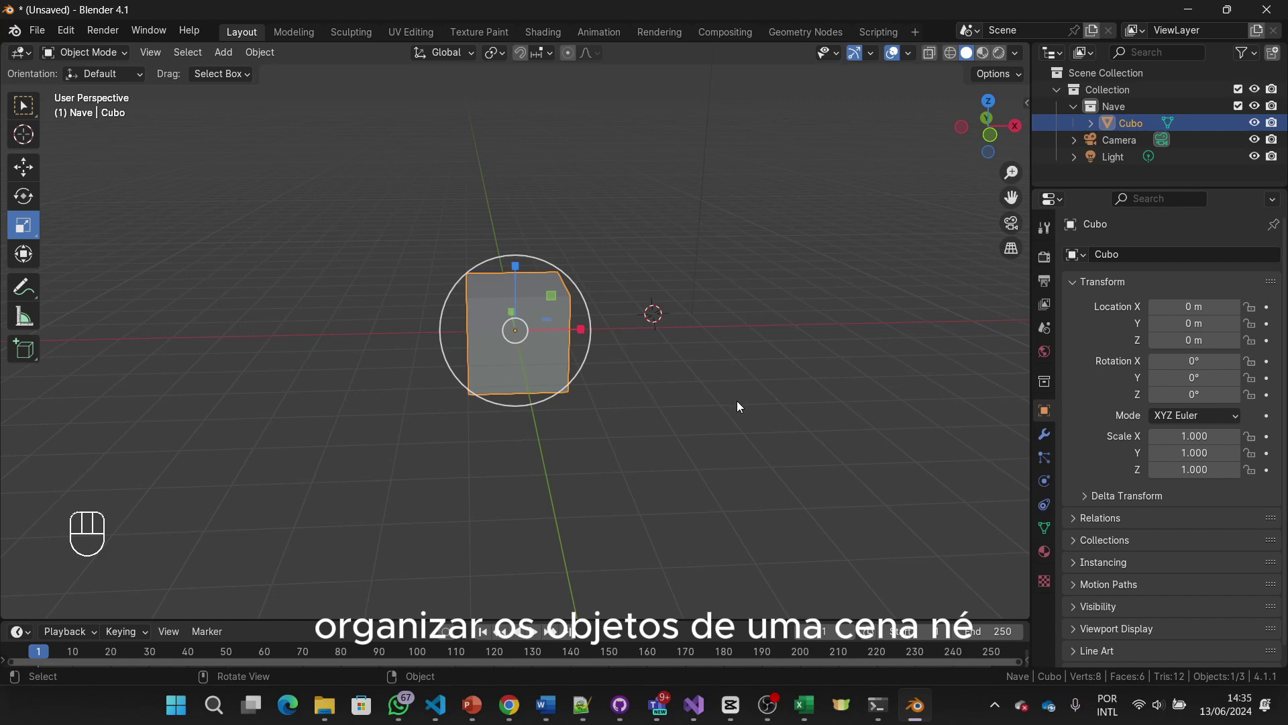
Step: Duplicate Cubo and place the copy at about X 3.89 m, Y 2.36 m and Z 0.80 m
middle_drag(640, 396, 646, 509)
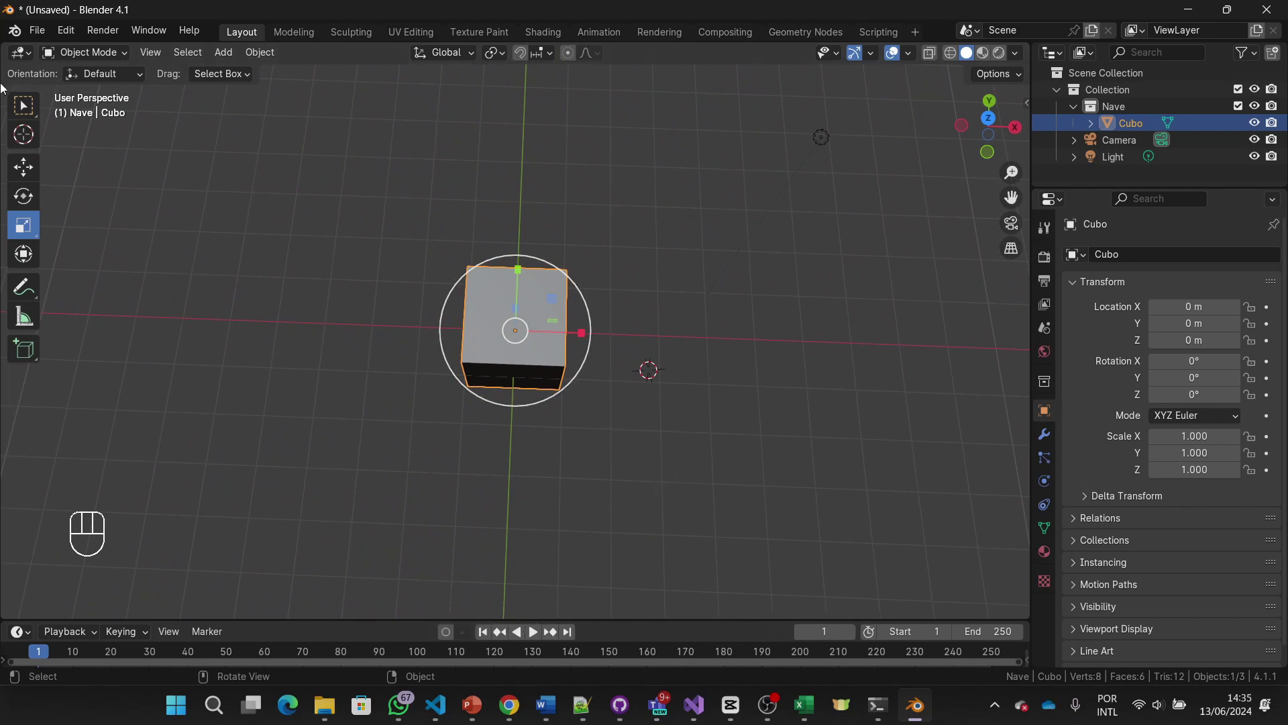
key(w)
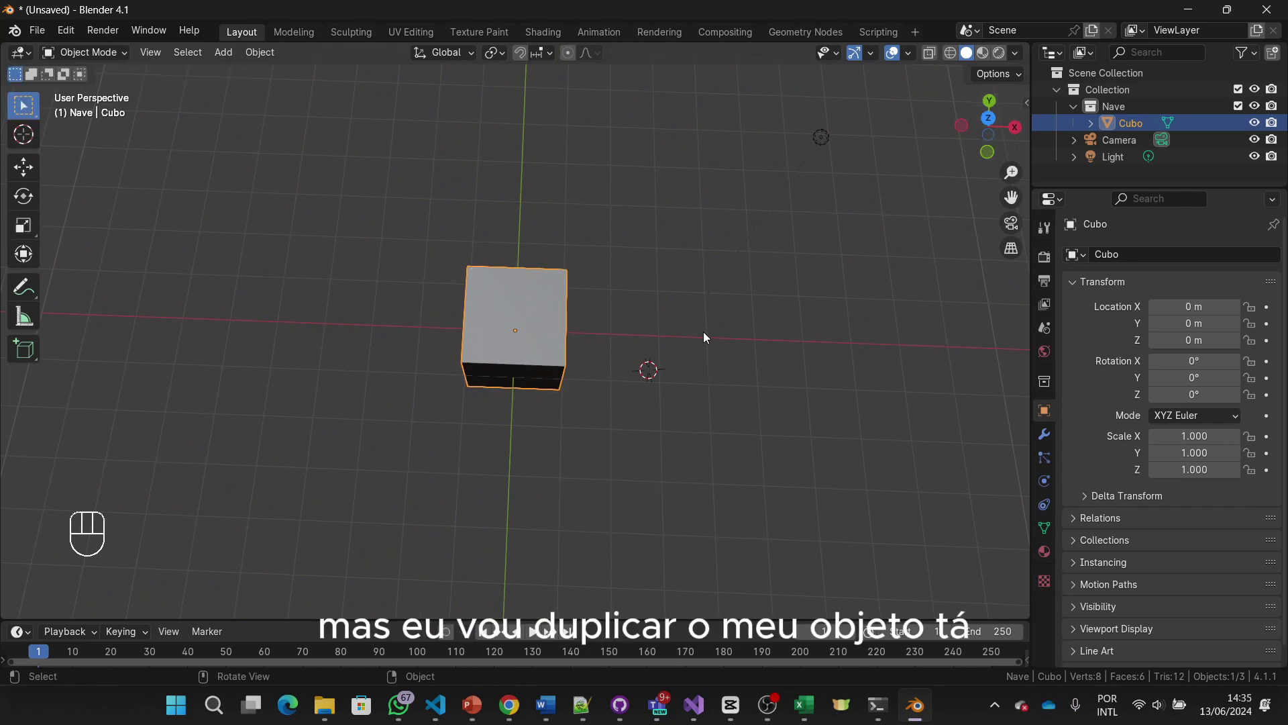
middle_drag(682, 328, 622, 285)
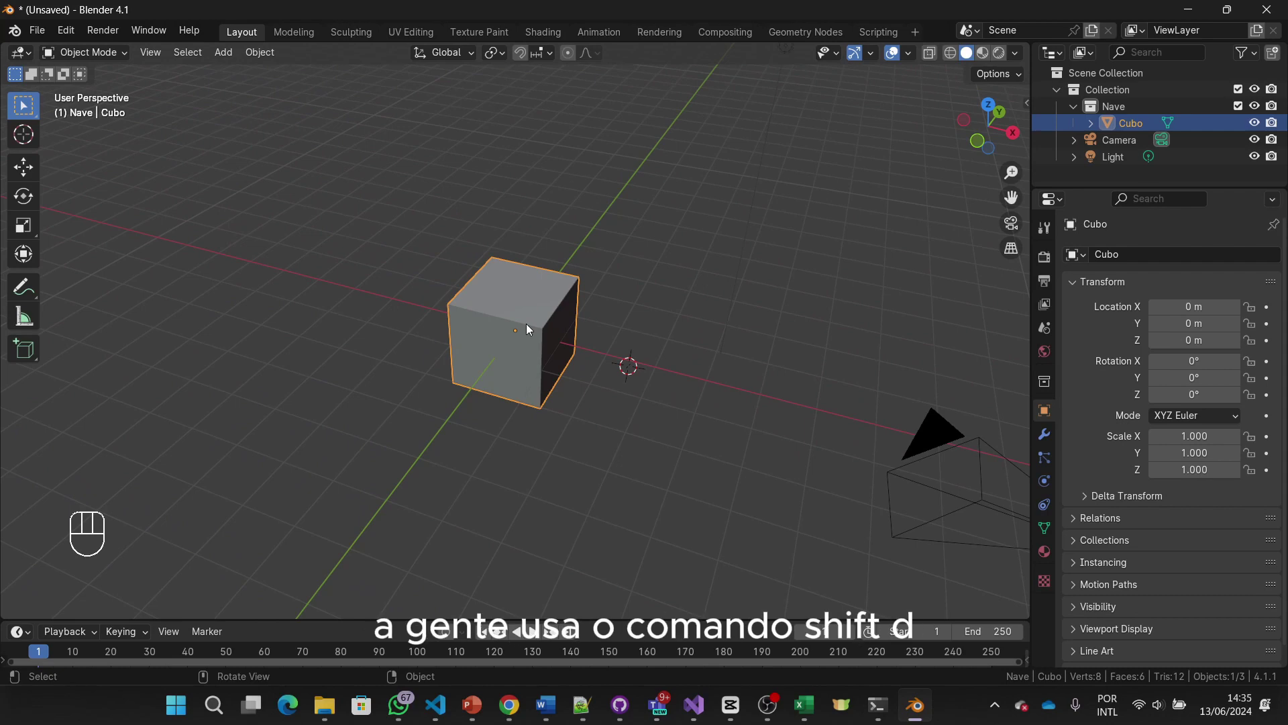
key(shift+d)
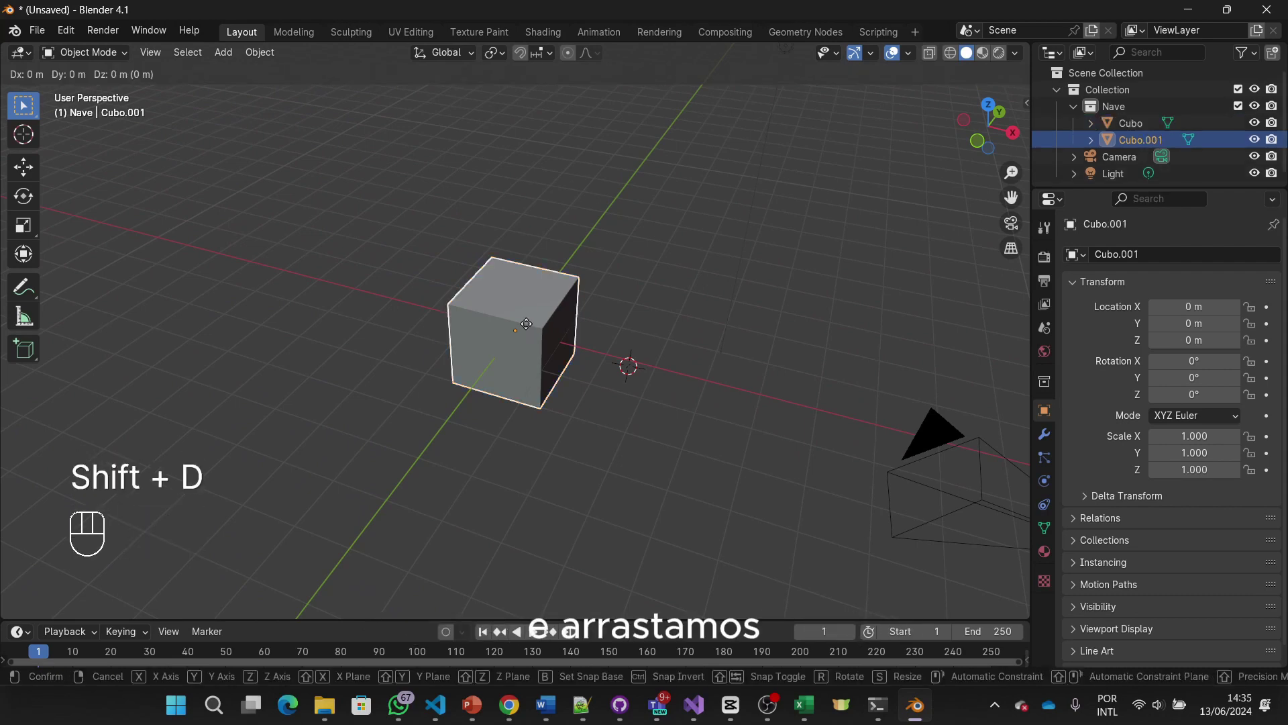
click(657, 310)
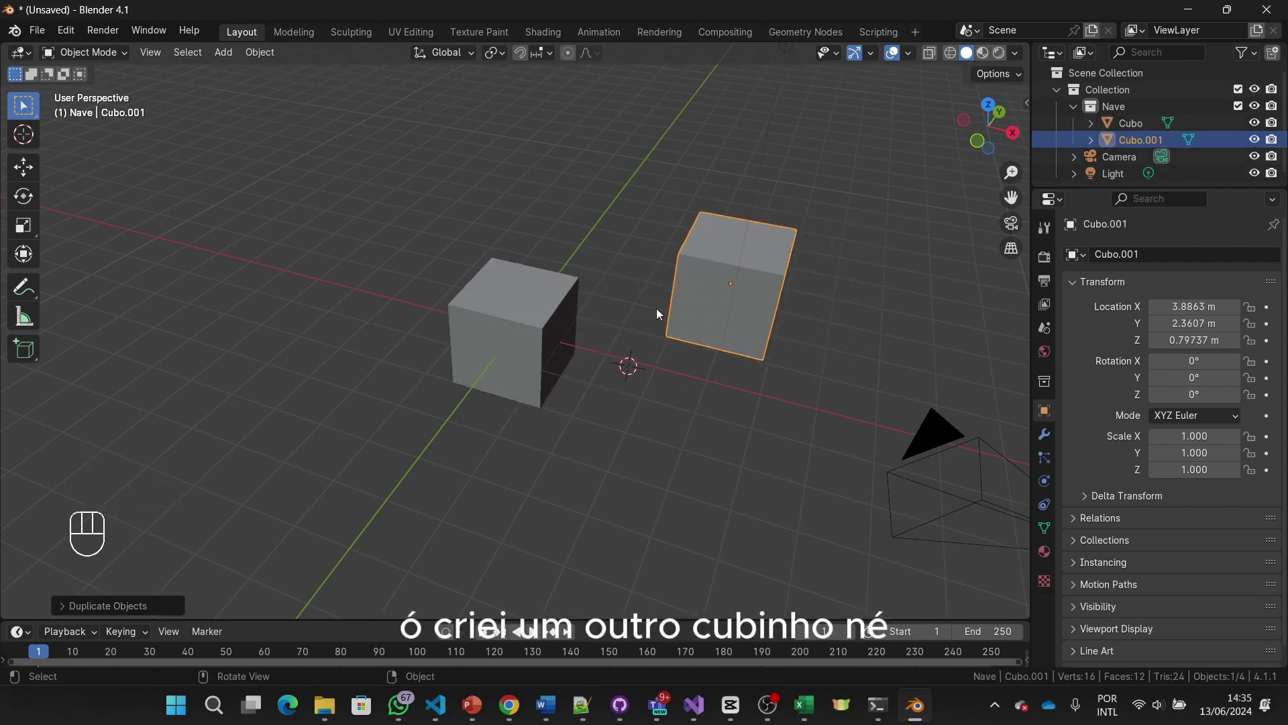
Step: In front orthographic view, duplicate Cubo and place the copy at about X -3.43 m and Z 2.88 m
middle_drag(658, 309, 553, 373)
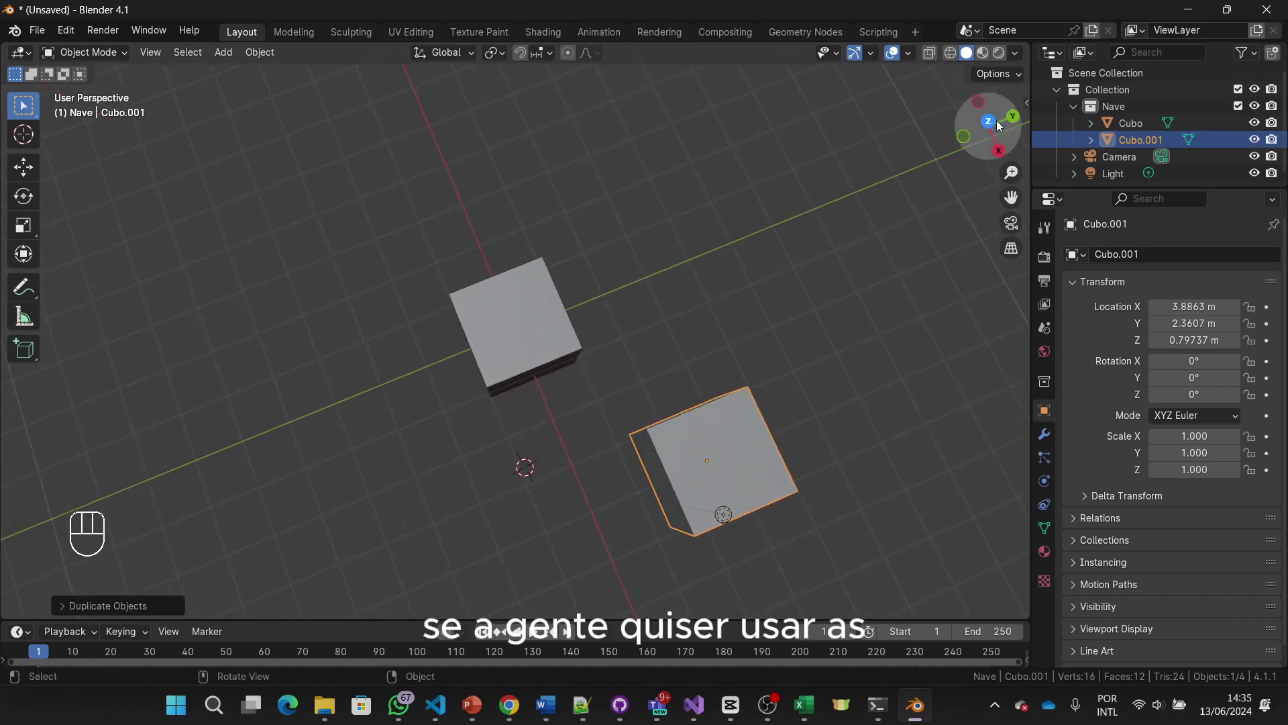
click(963, 138)
click(502, 343)
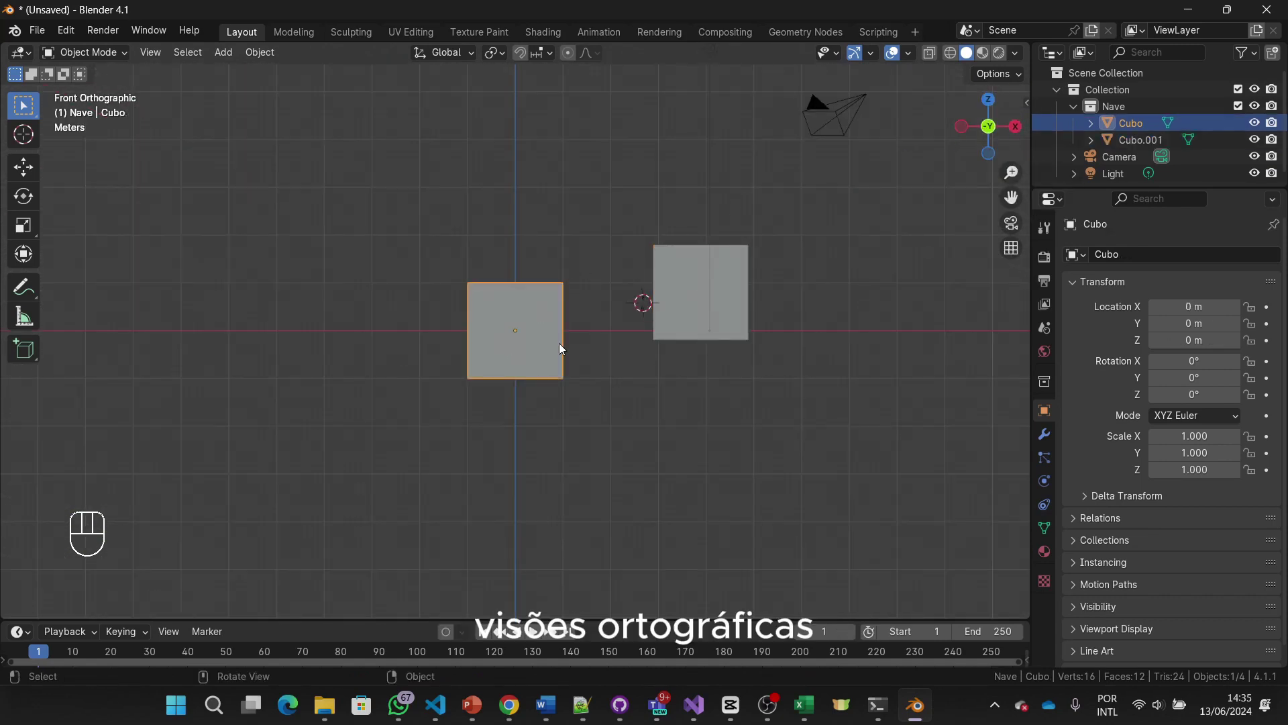
key(shift+d)
click(395, 206)
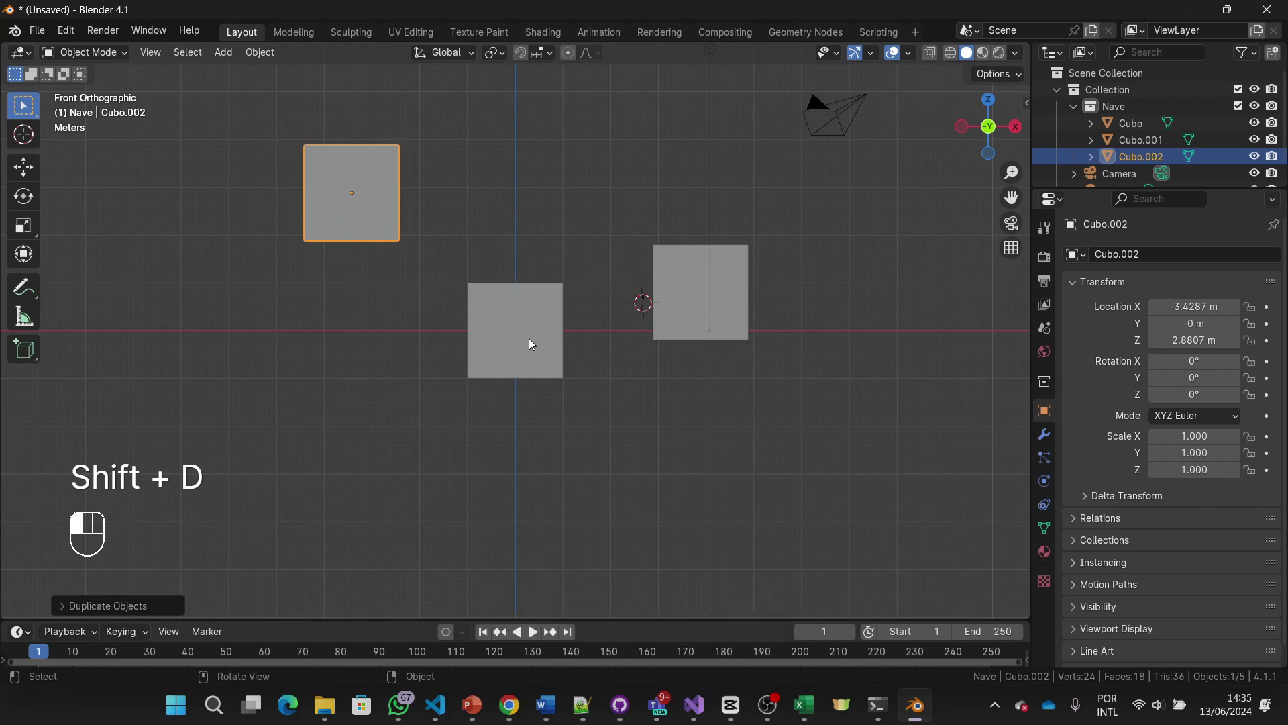
Step: Duplicate Cubo once more and place the copy at about X 1.33 m and Z 3.68 m
click(529, 339)
key(shift+d)
click(622, 352)
Step: View the four cubes in perspective and display the Move, Rotate and Scale gizmos in turn on the highest cube
middle_drag(622, 352, 594, 391)
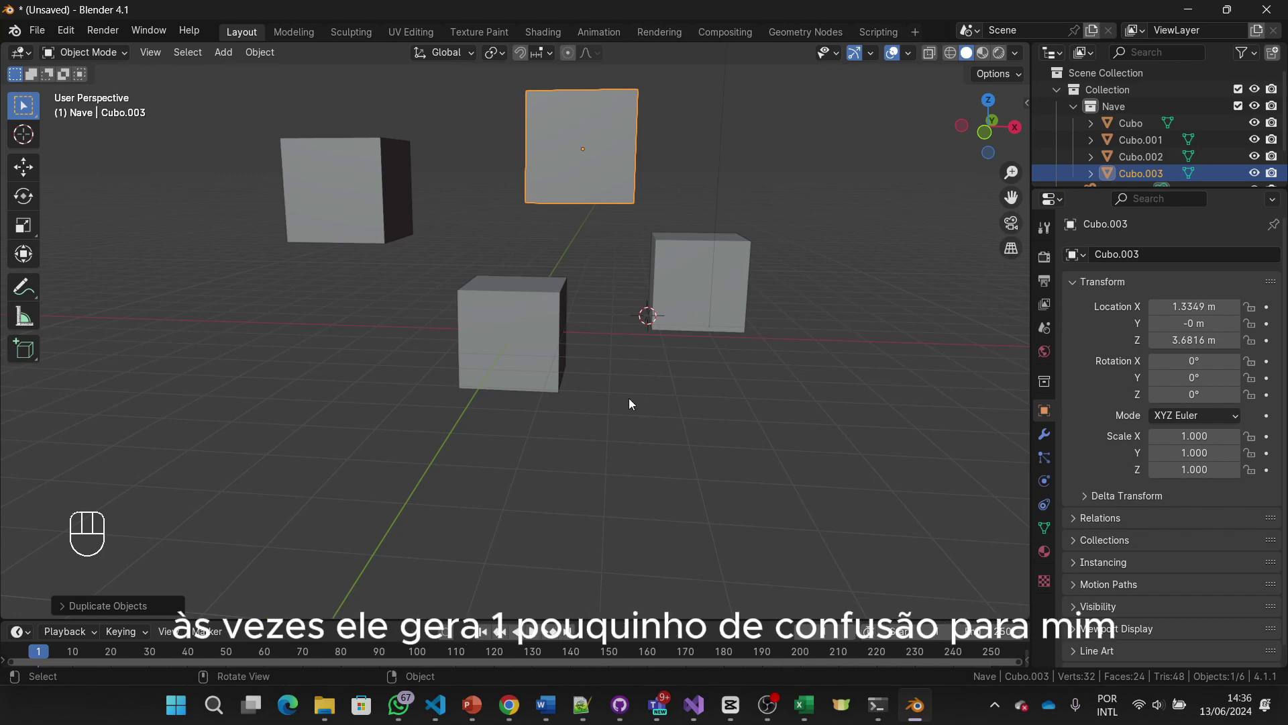
middle_drag(629, 403, 624, 363)
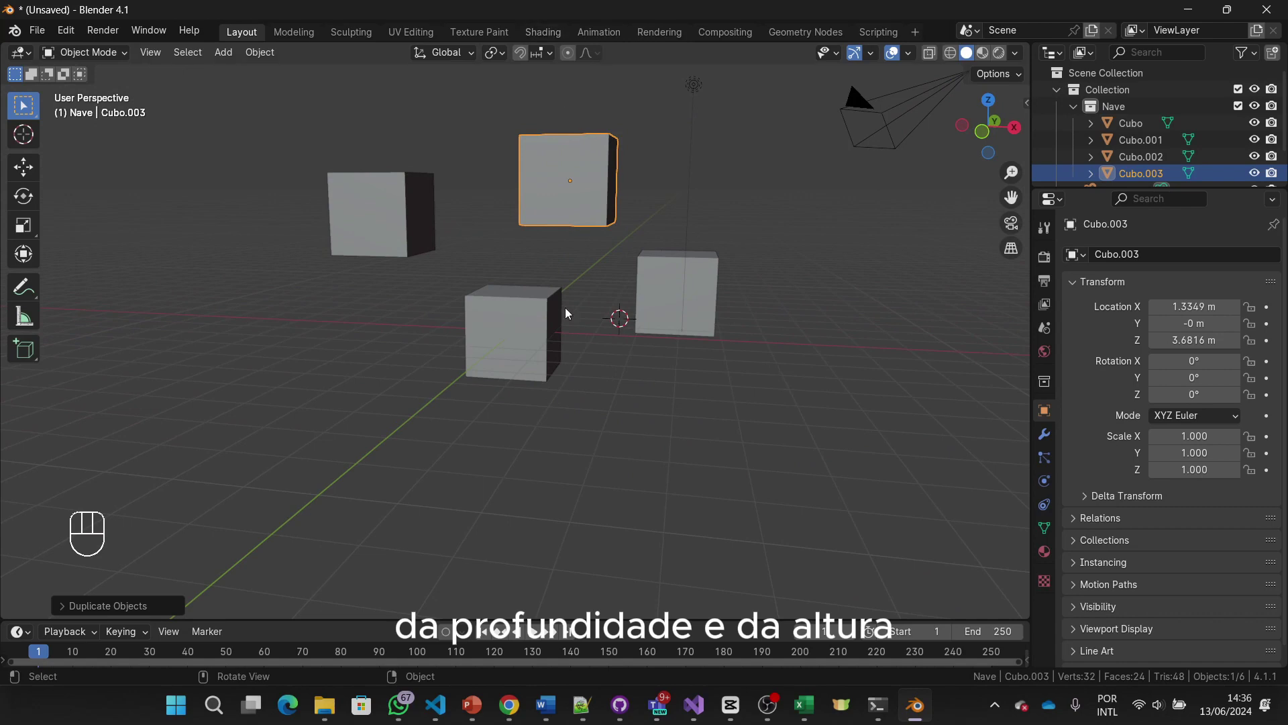
middle_drag(641, 338, 667, 264)
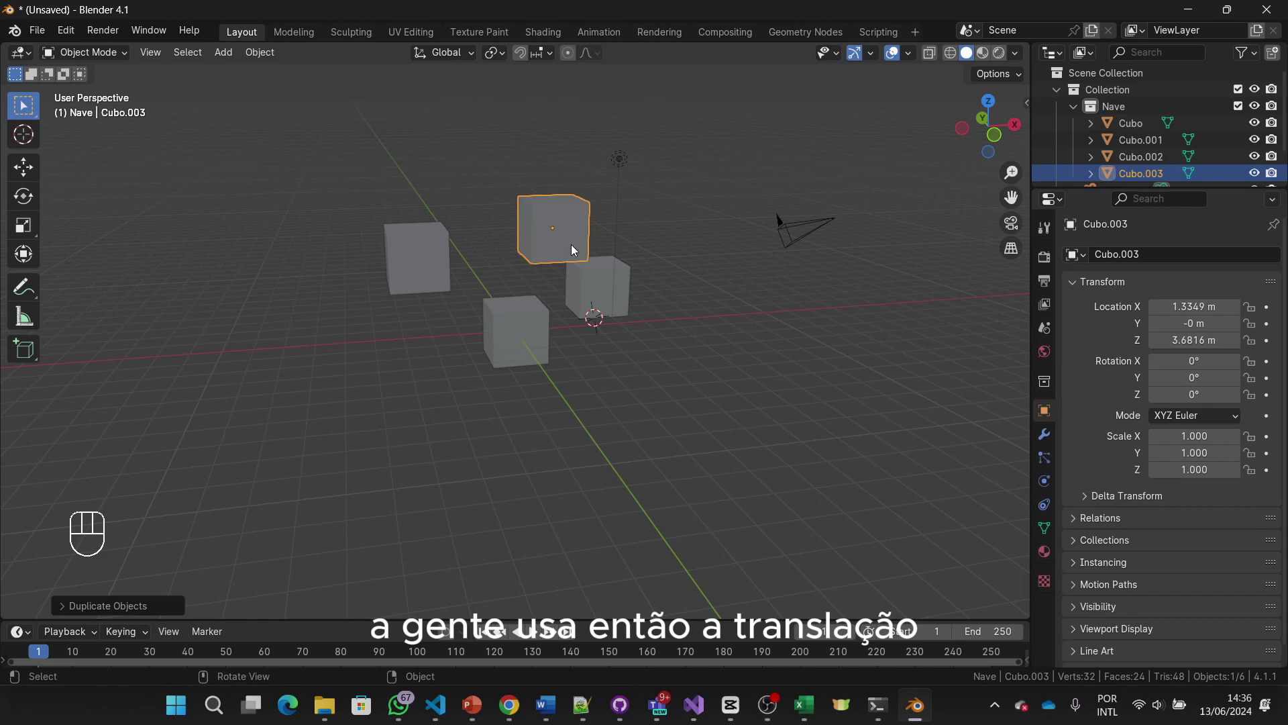
click(23, 167)
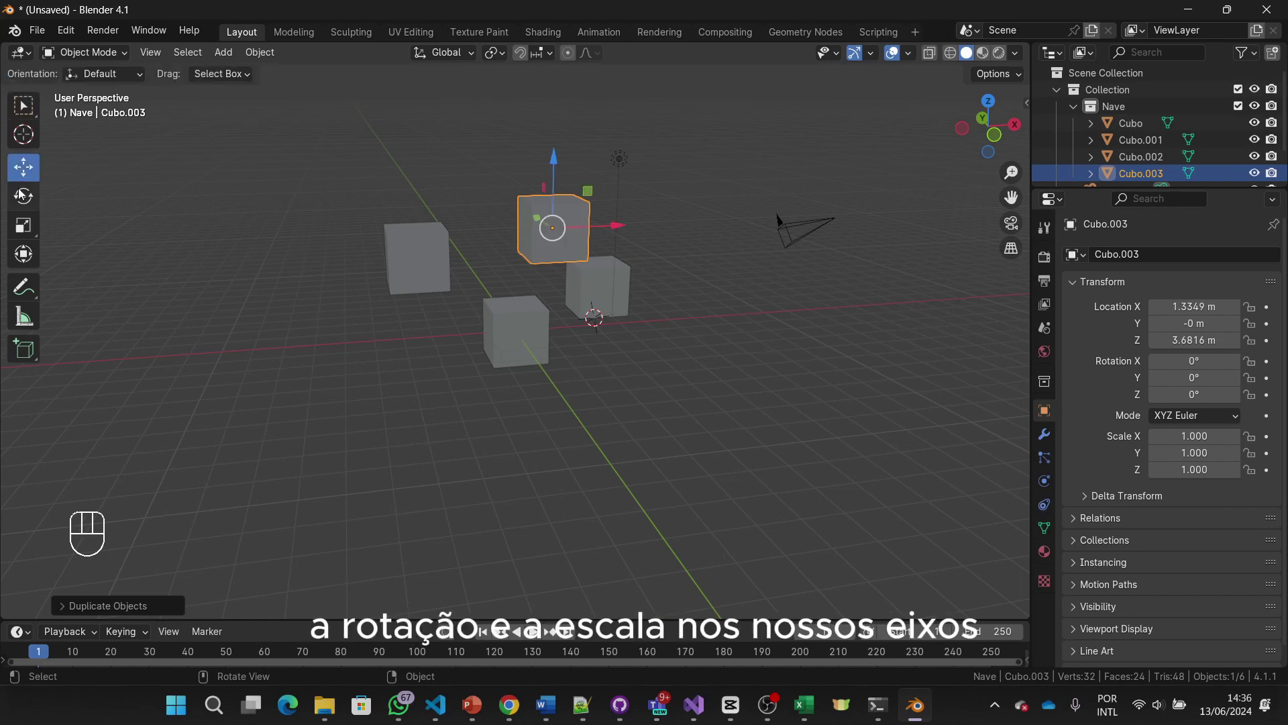
click(23, 197)
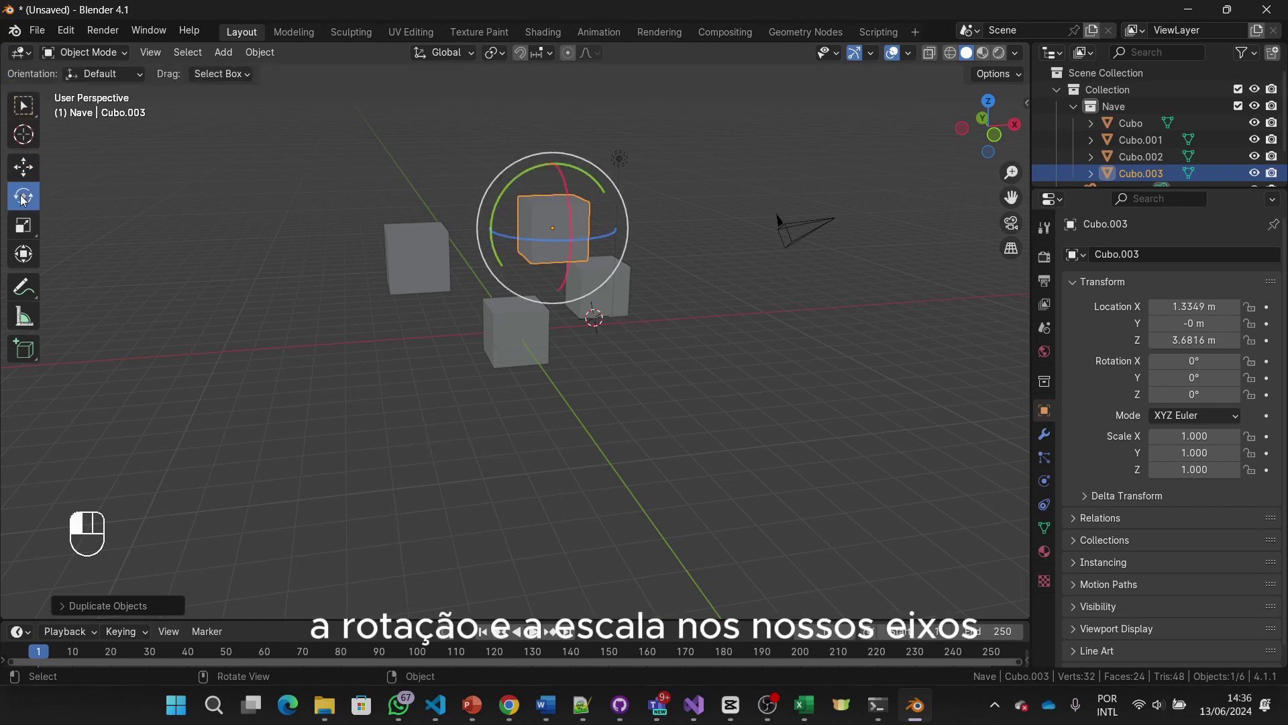
click(25, 235)
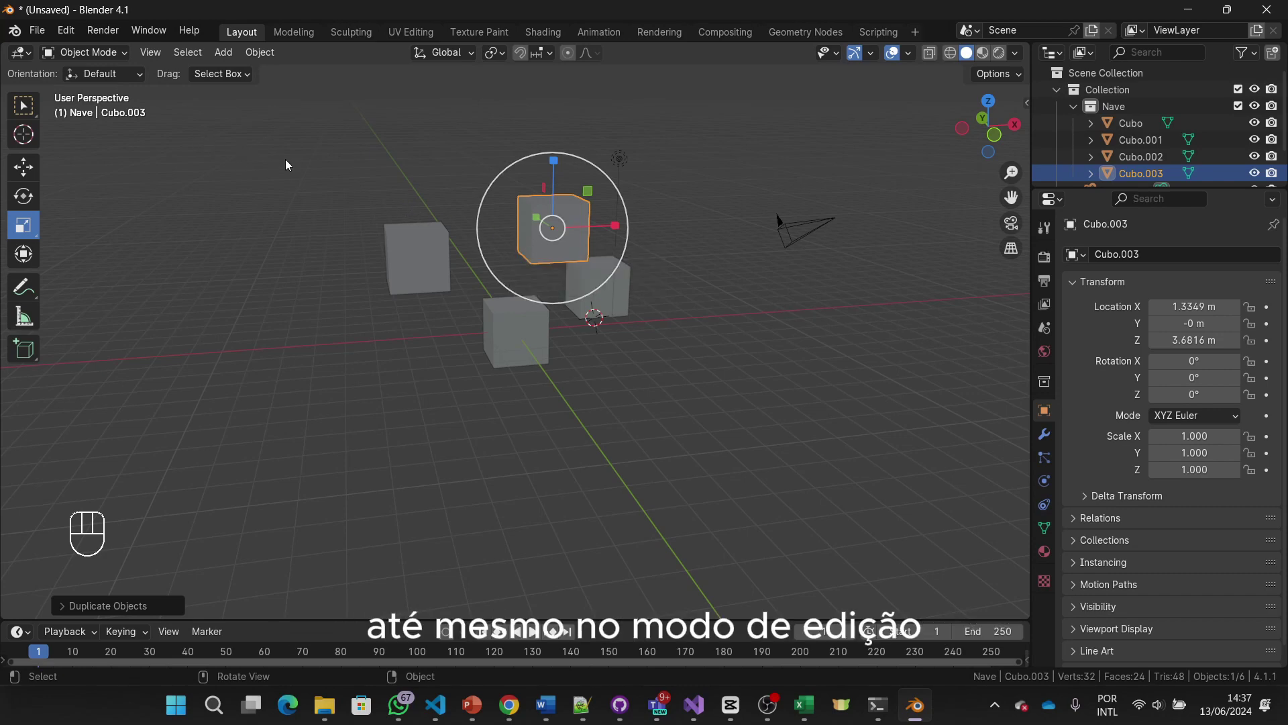
Step: Enter Edit Mode on the highest cube and view its selected upper corner vertex from closer up
scroll(466, 191, up, 3)
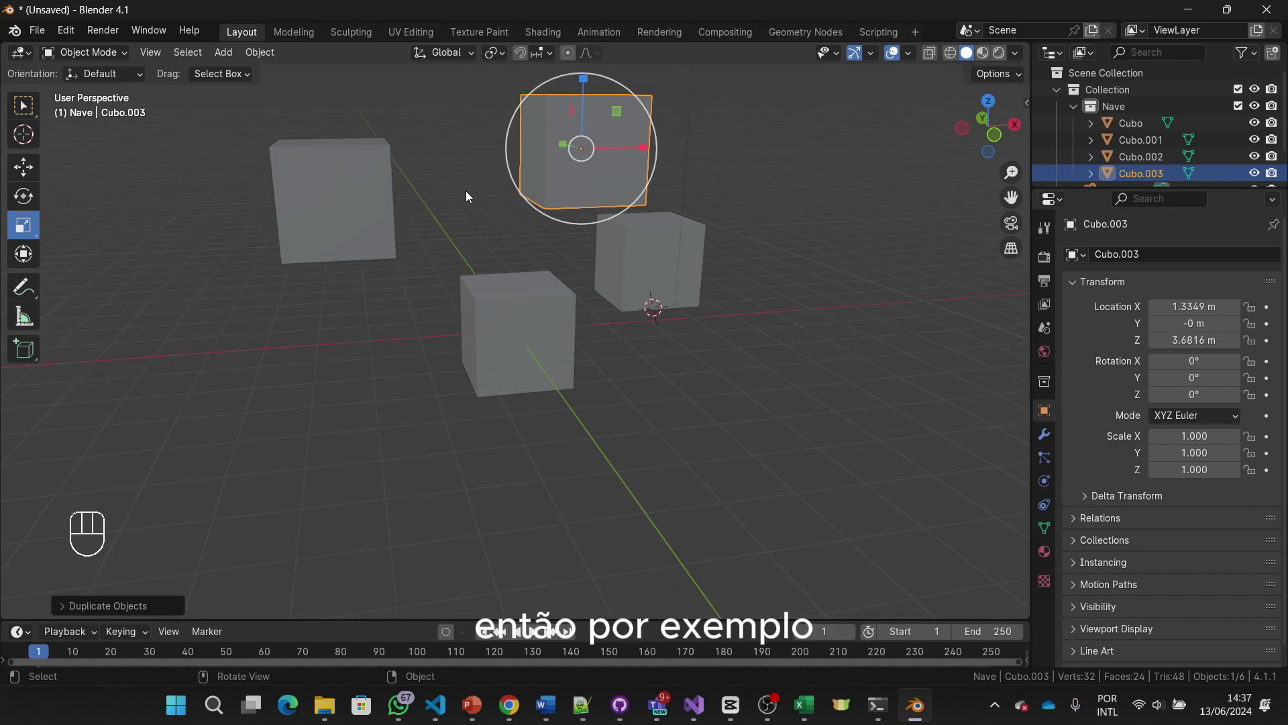
key(Tab)
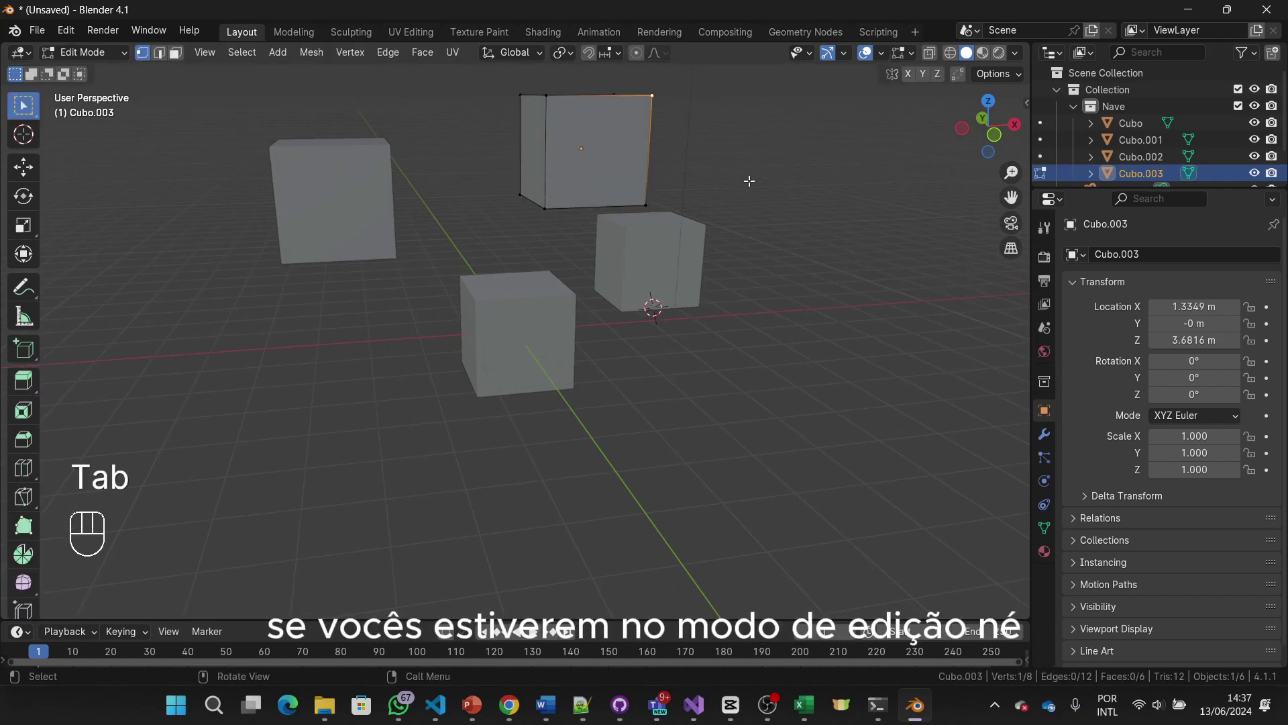
drag(1012, 198, 1008, 200)
scroll(817, 215, up, 2)
middle_drag(722, 176, 751, 188)
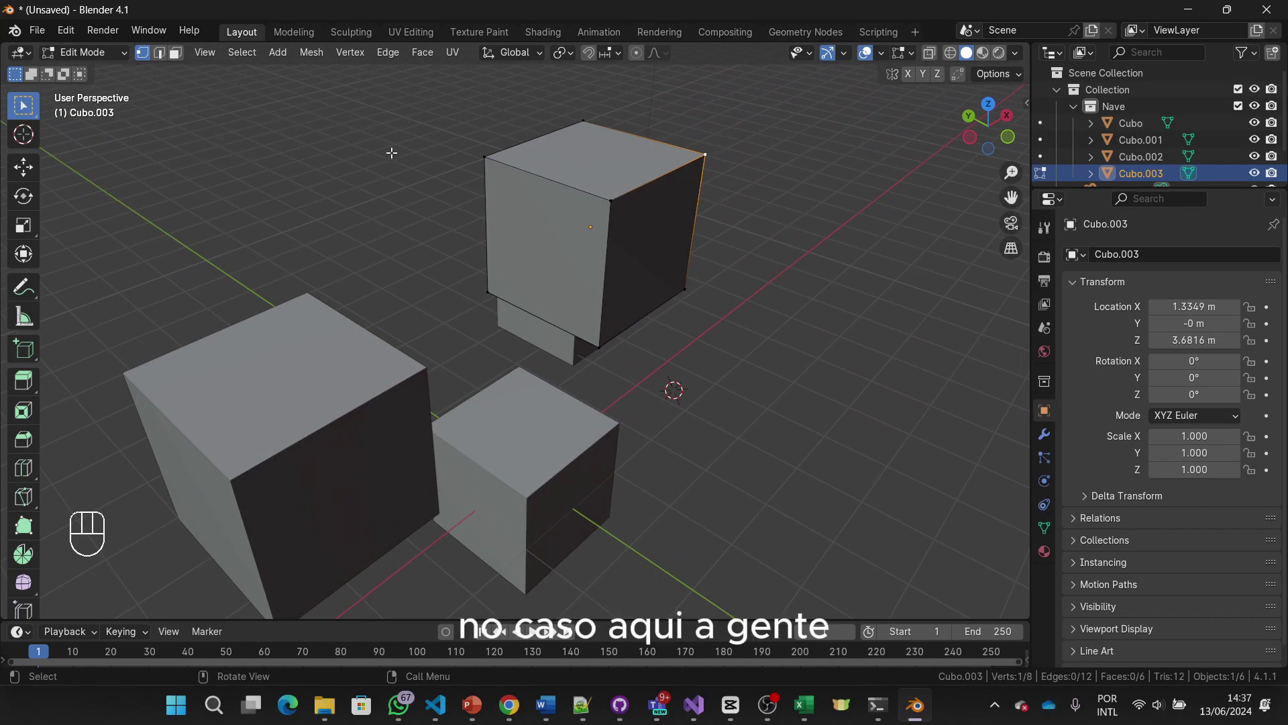
Step: Try to pull the selected upper corner vertex outward from the cube with the Move tool
click(30, 171)
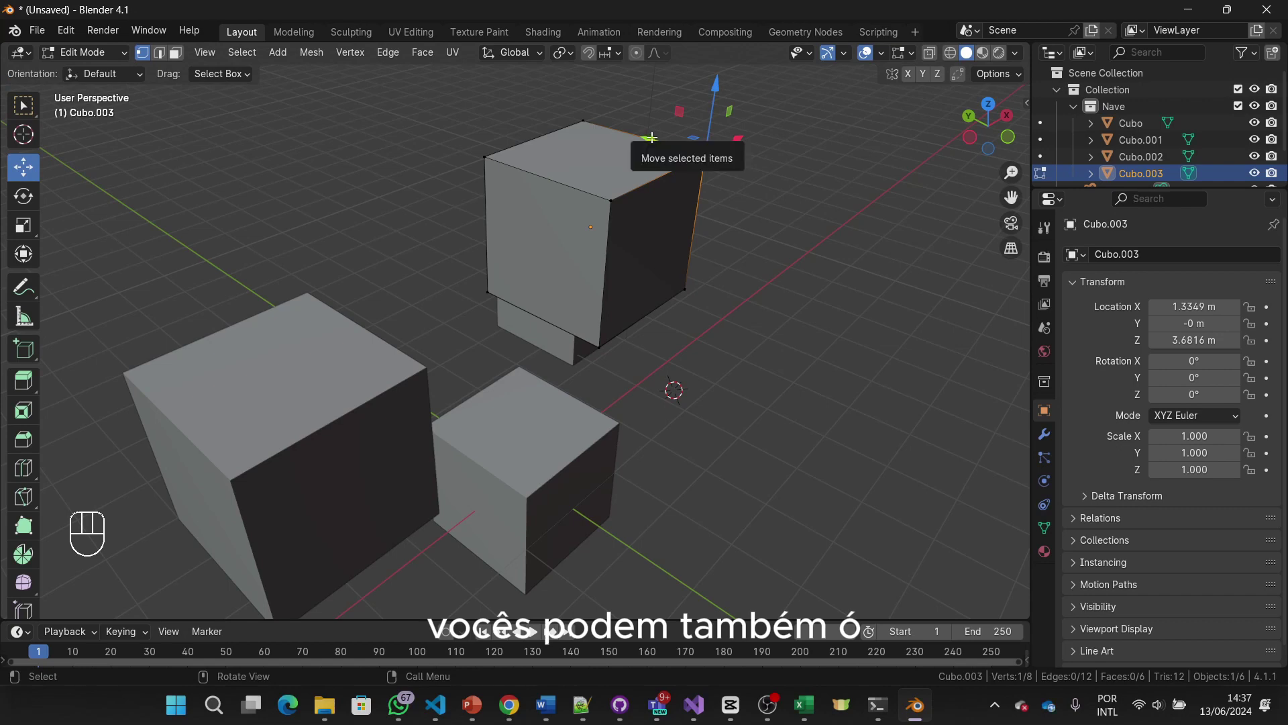
drag(649, 140, 794, 187)
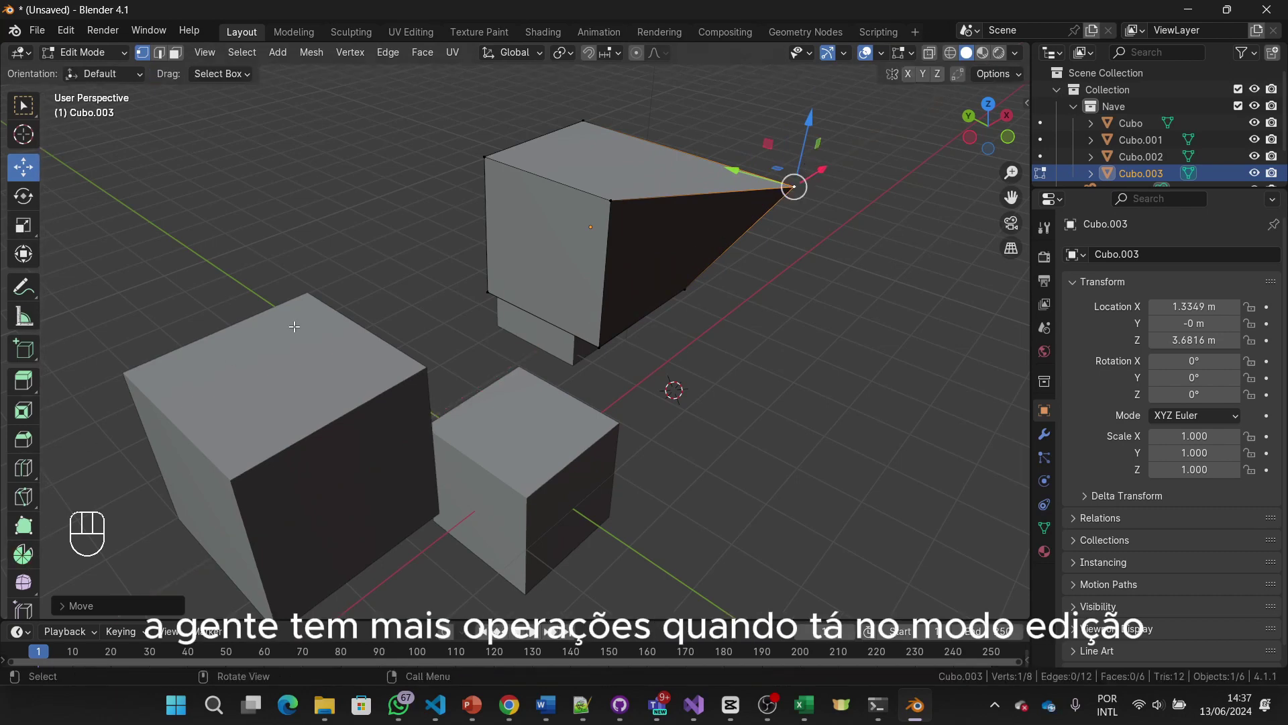
key(ctrl+z)
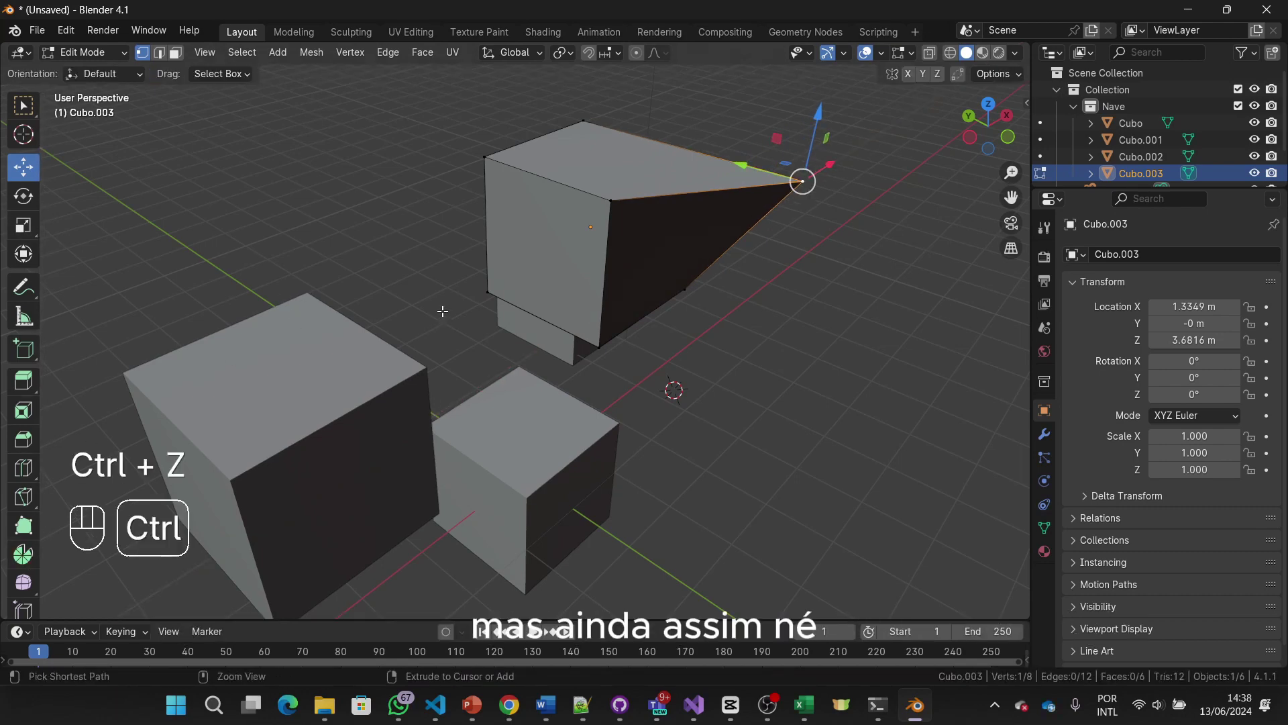
key(ctrl+z)
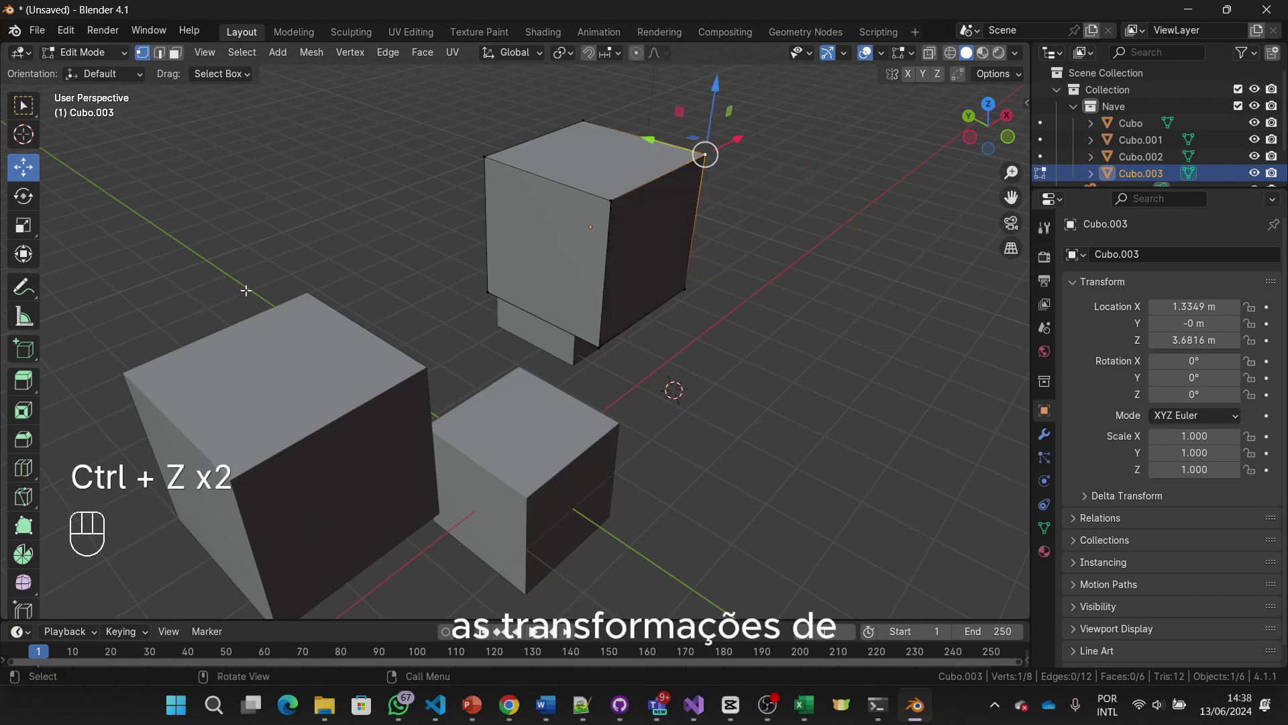
Step: Rotate the dark side face of the highest cube in face selection mode with the Rotate tool
click(23, 203)
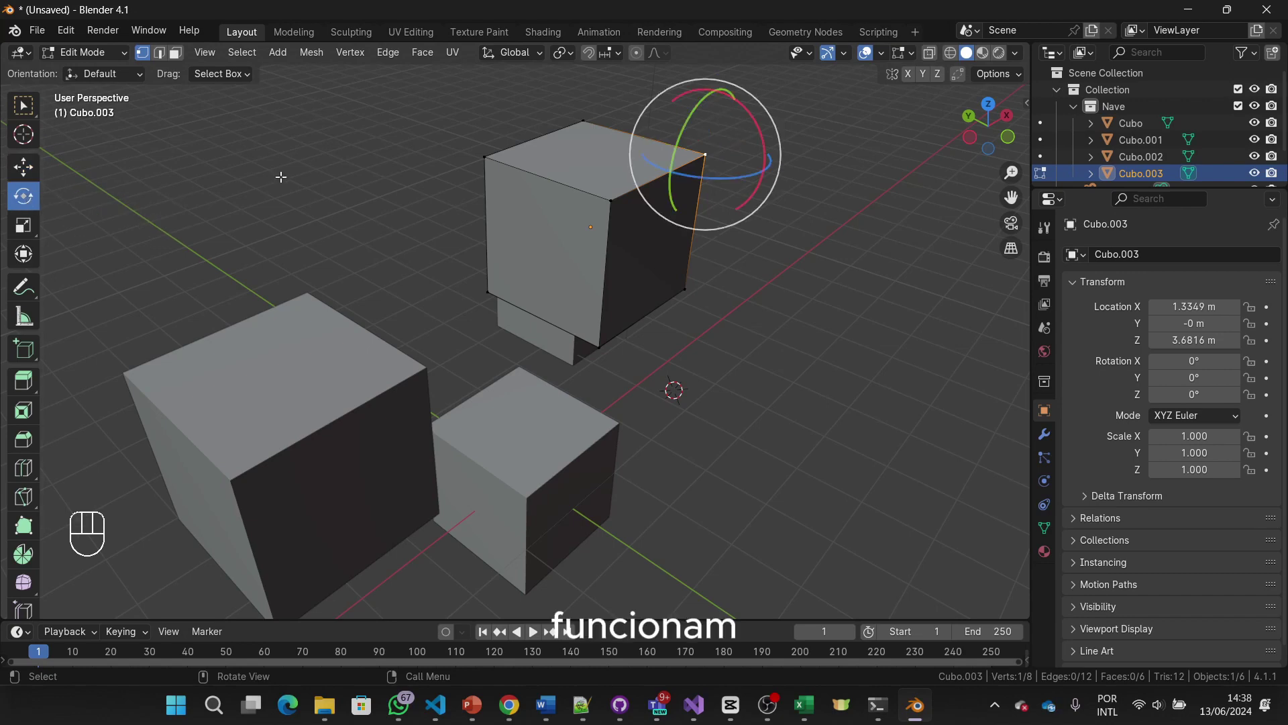
drag(770, 149, 724, 104)
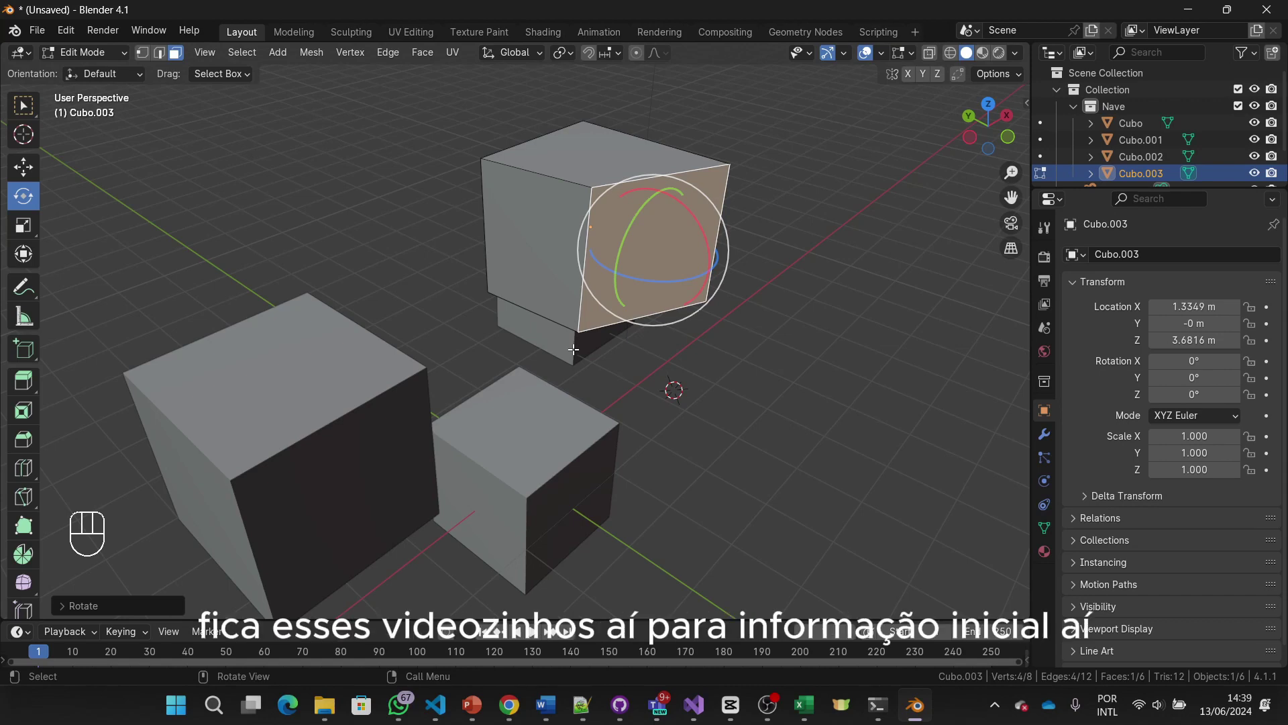
key(alt+Tab)
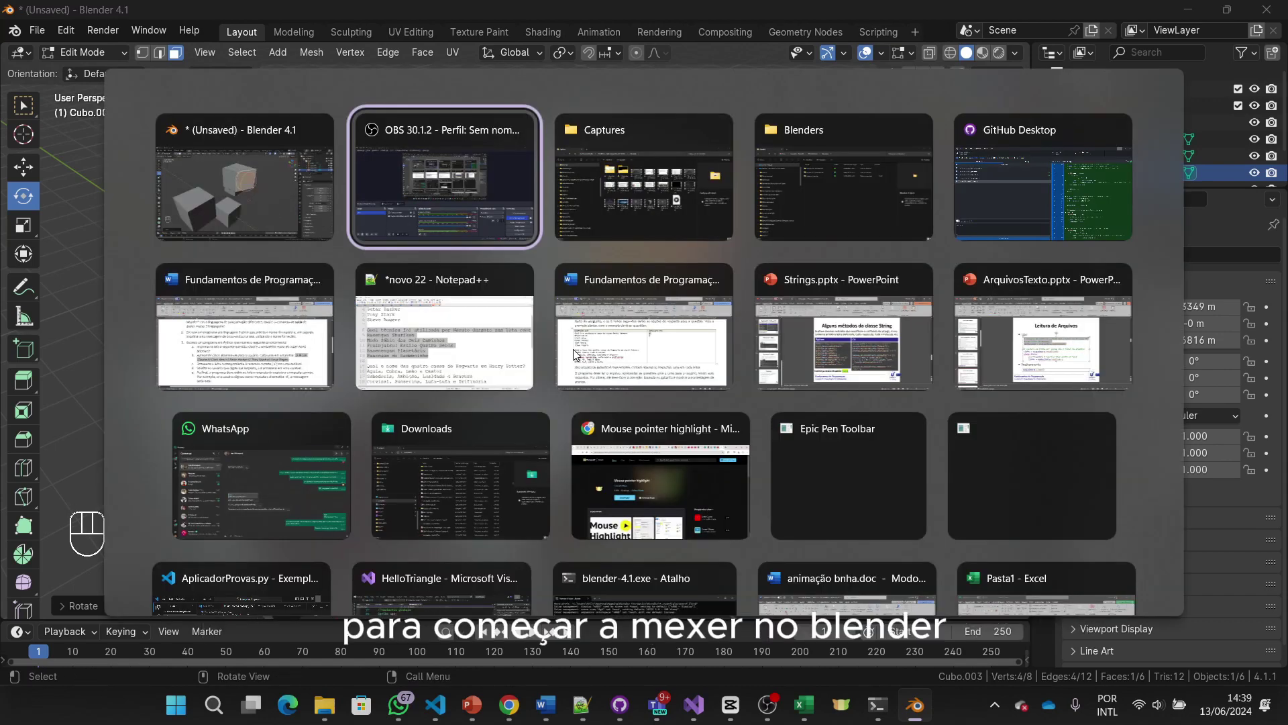